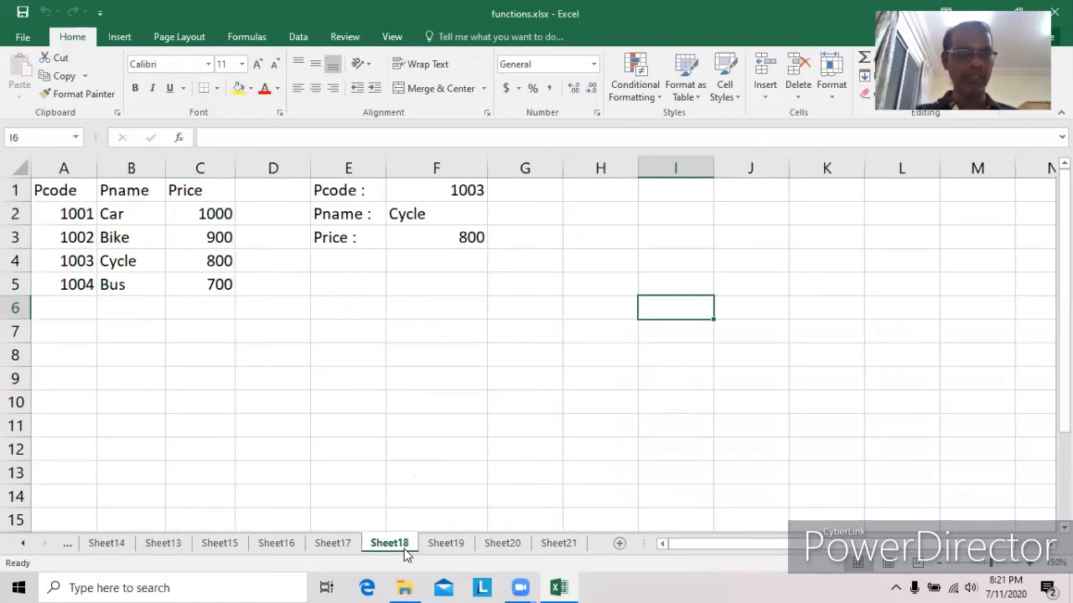
Copy the product table A1:C5 from Sheet18 and paste it at A1 of a new worksheet
left_click(438, 214)
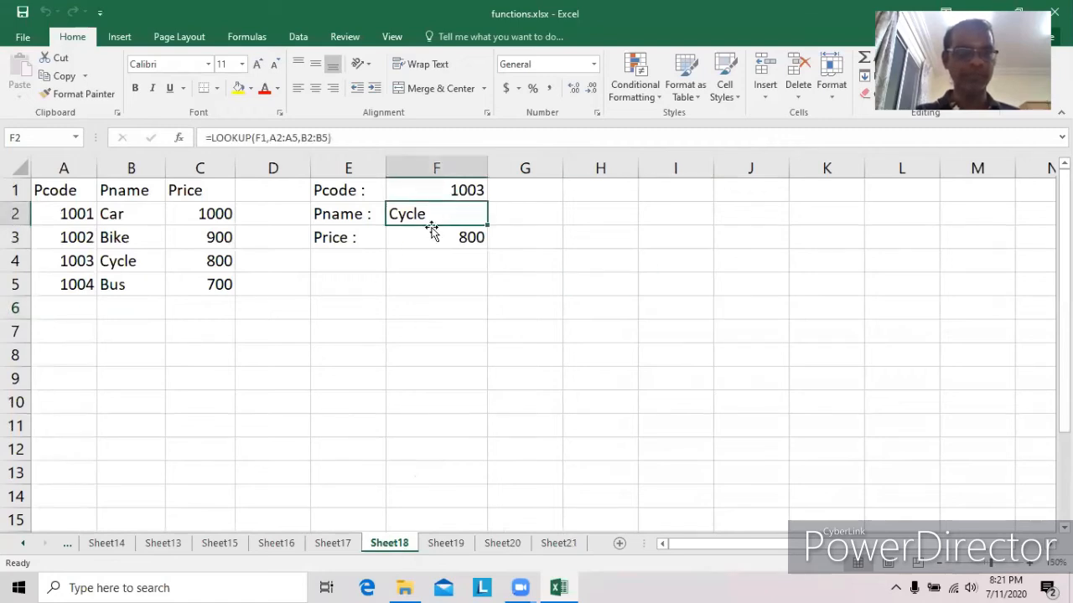
left_click_drag(75, 186, 213, 284)
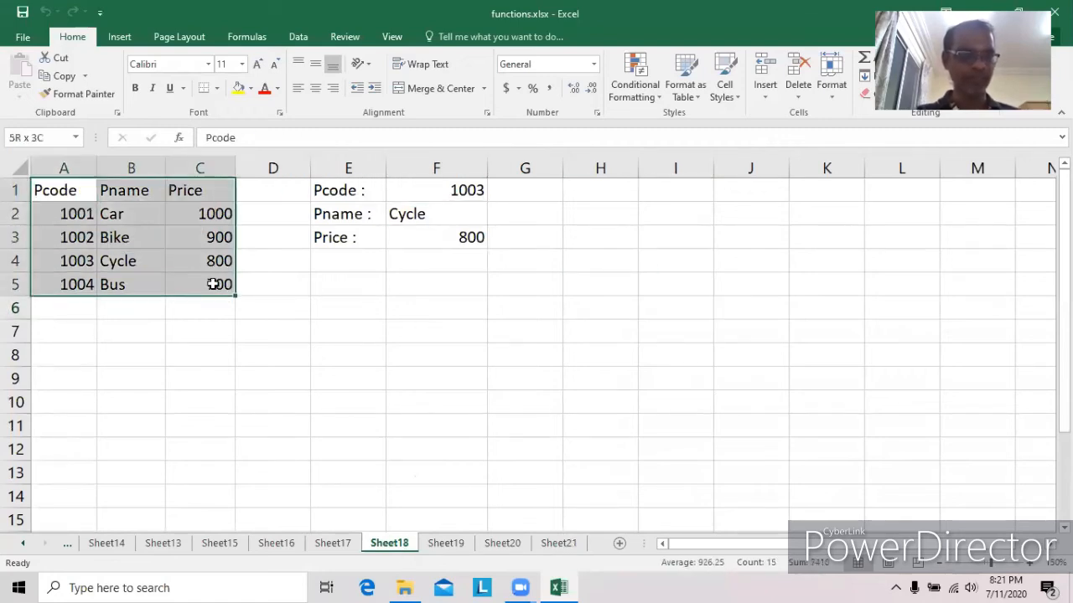
key("ctrl+c")
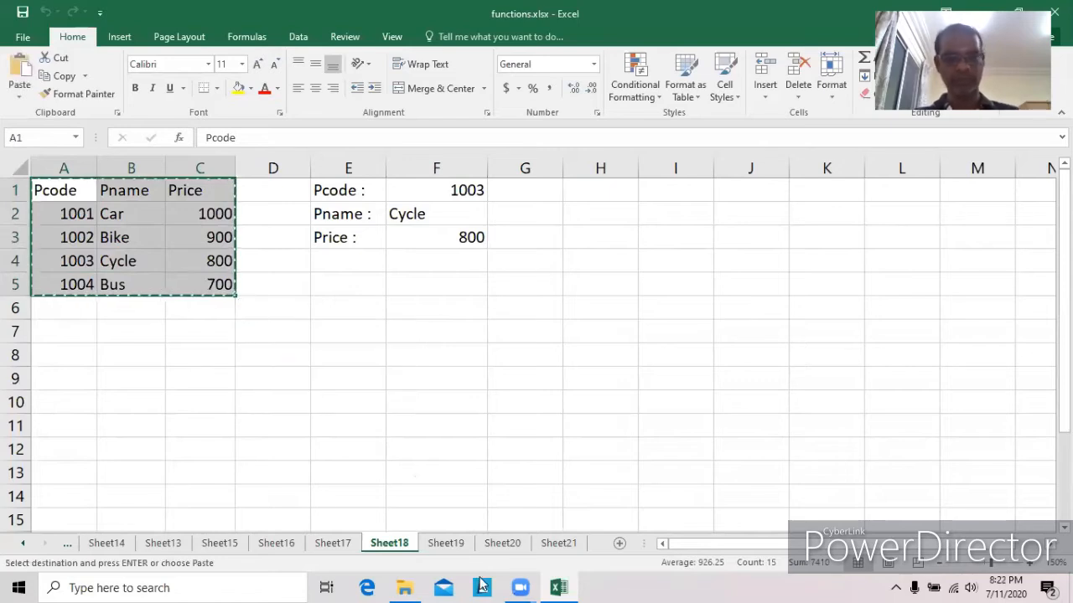
left_click(619, 543)
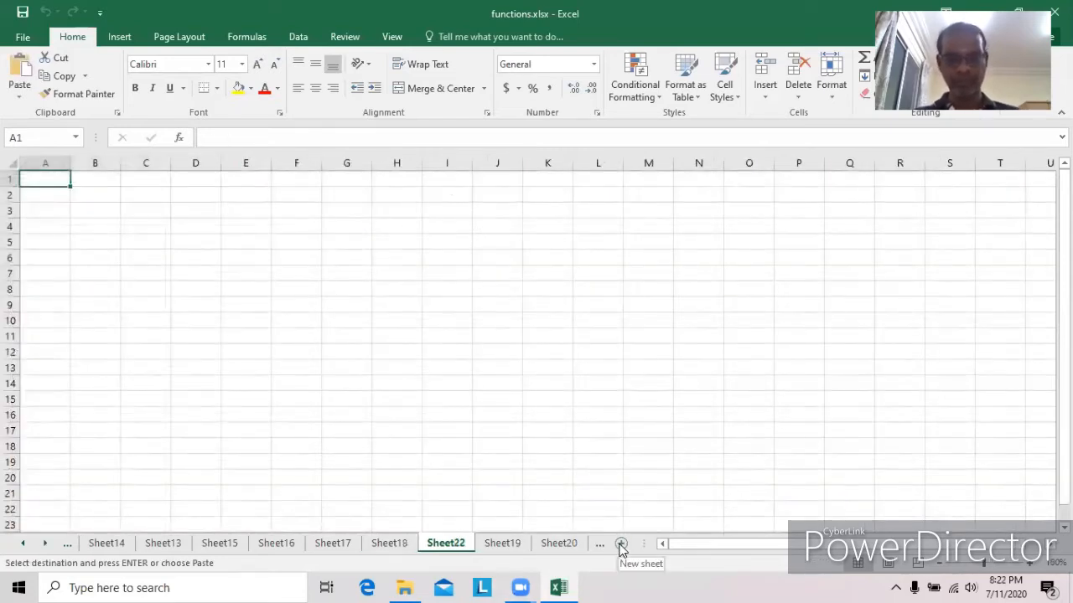
key("ctrl+v")
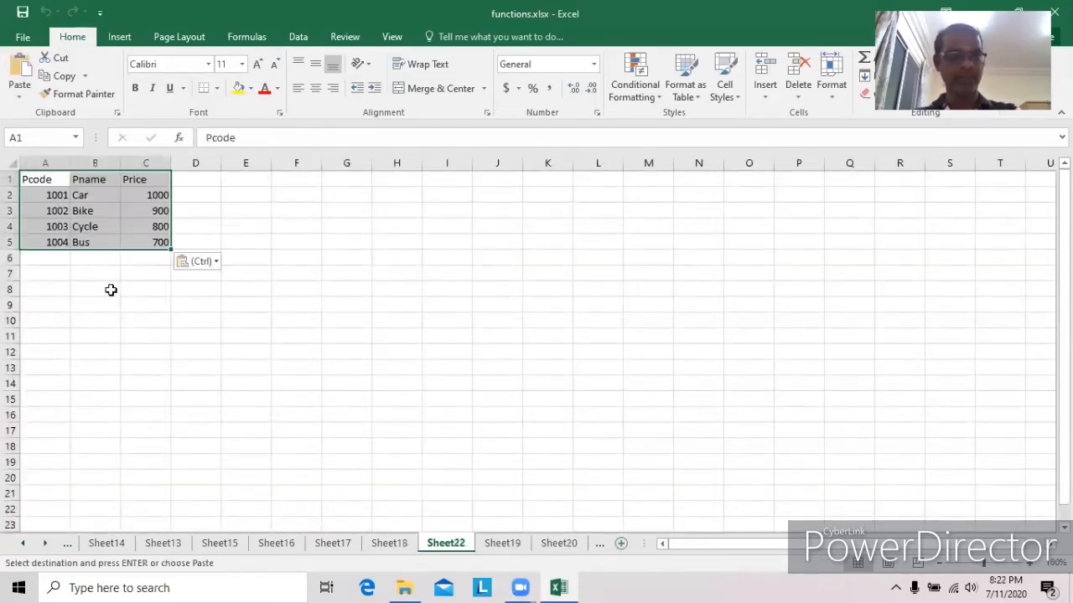
Enter the label "Pcode :" in cell E1 beside the pasted product table
left_click(1028, 563)
left_click(1028, 563)
left_click(1028, 564)
left_click(1029, 563)
left_click(1029, 564)
left_click(1028, 563)
left_click(1028, 563)
left_click(1028, 563)
left_click(1029, 563)
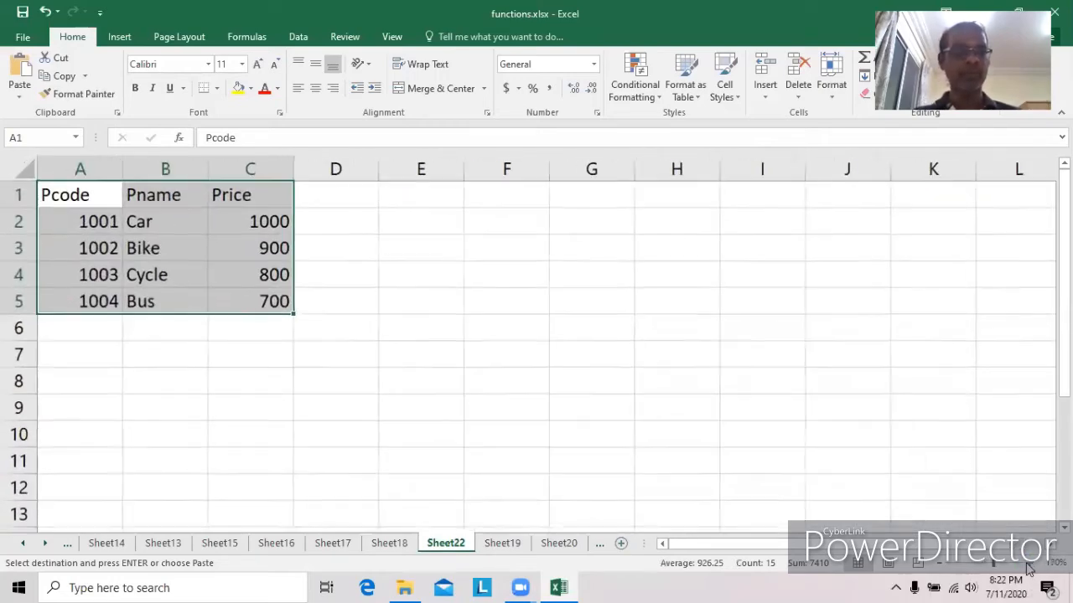
left_click(441, 192)
type("Pcode :")
key("Return")
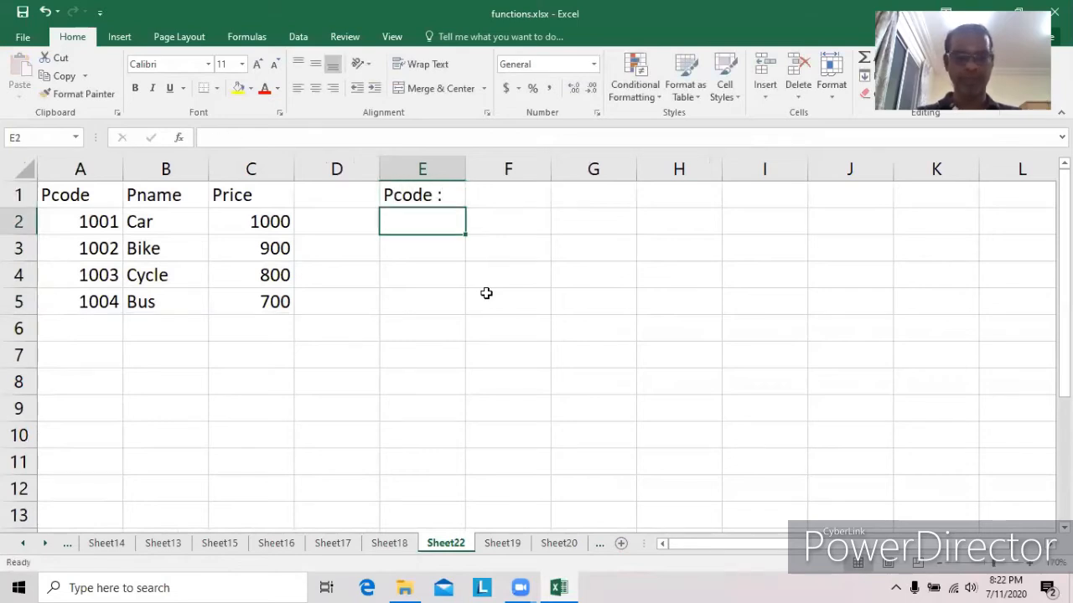
Enter the labels "Pname :" in E2 and "Price :" in E3
type("P")
type("bane")
key("BackSpace")
key("BackSpace")
key("BackSpace")
key("BackSpace")
type("name")
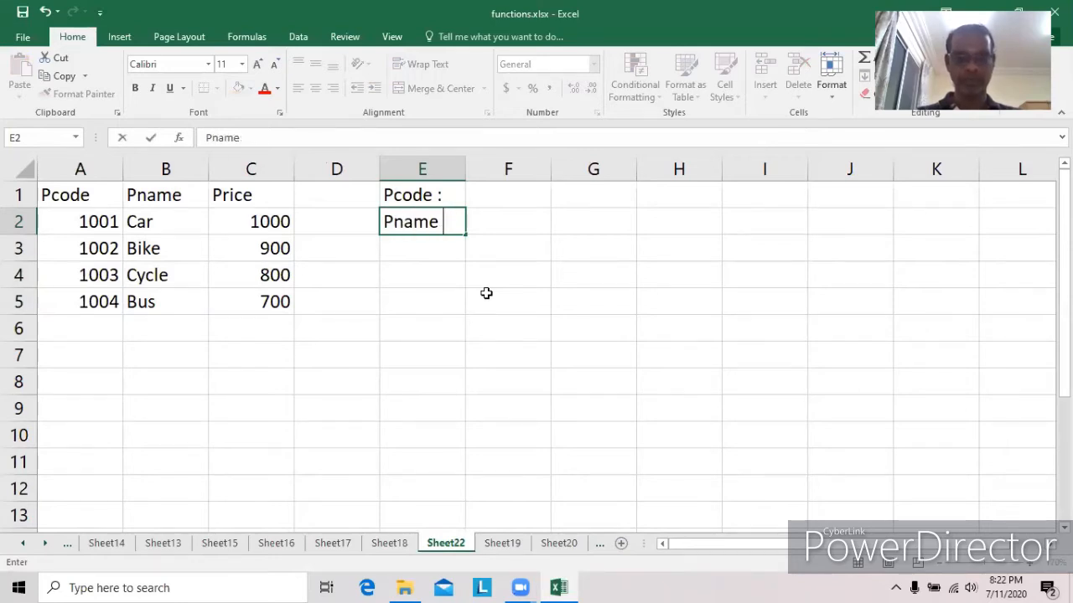
type(" :")
key("Return")
type("Price :")
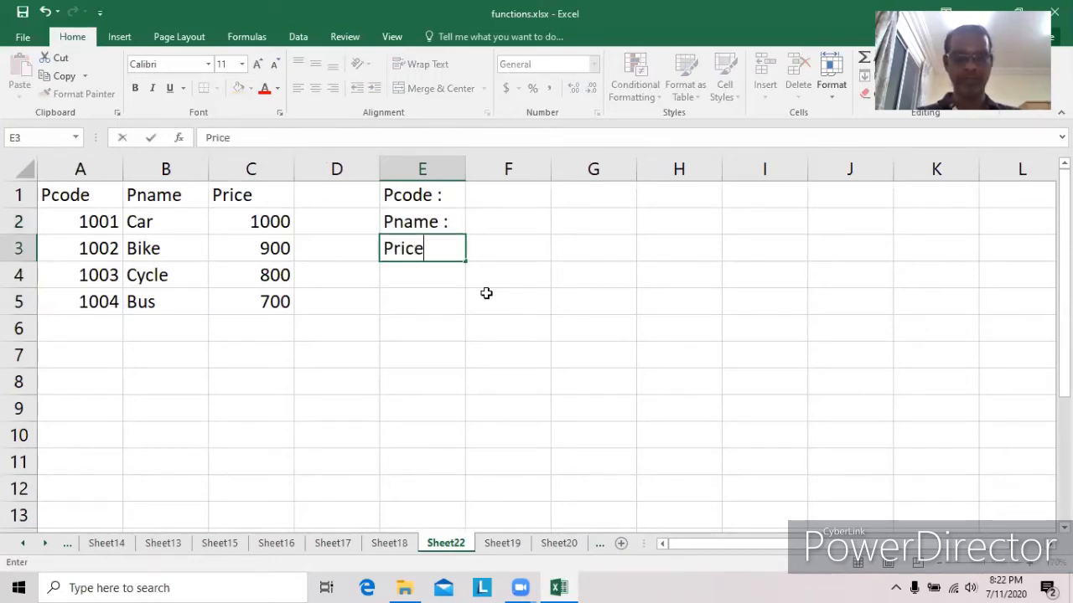
key("Return")
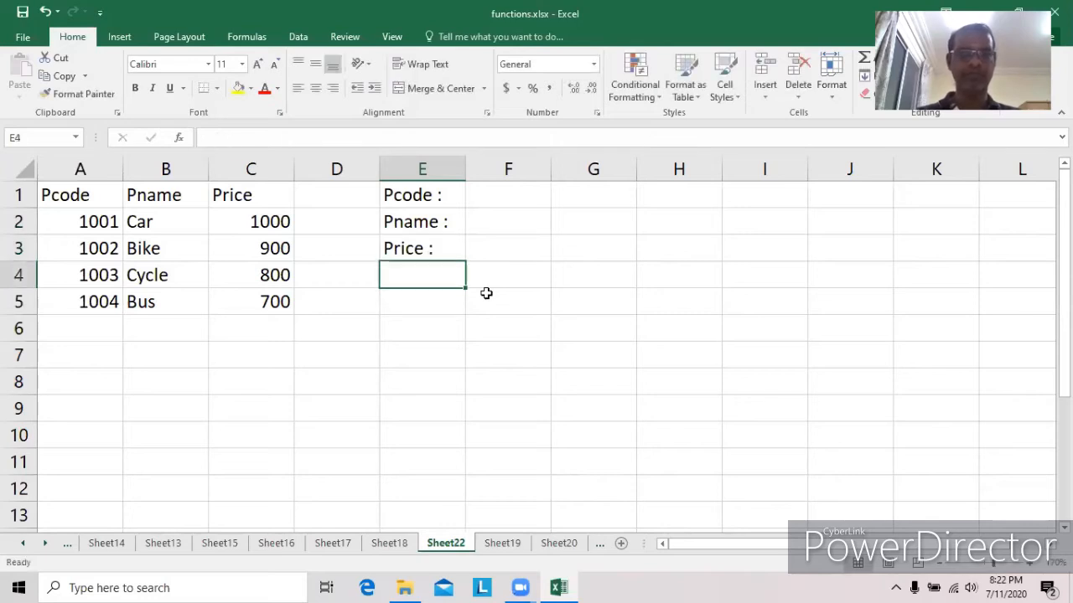
Enter the product code 1001 in F1 as the lookup value
left_click(527, 196)
type("1001")
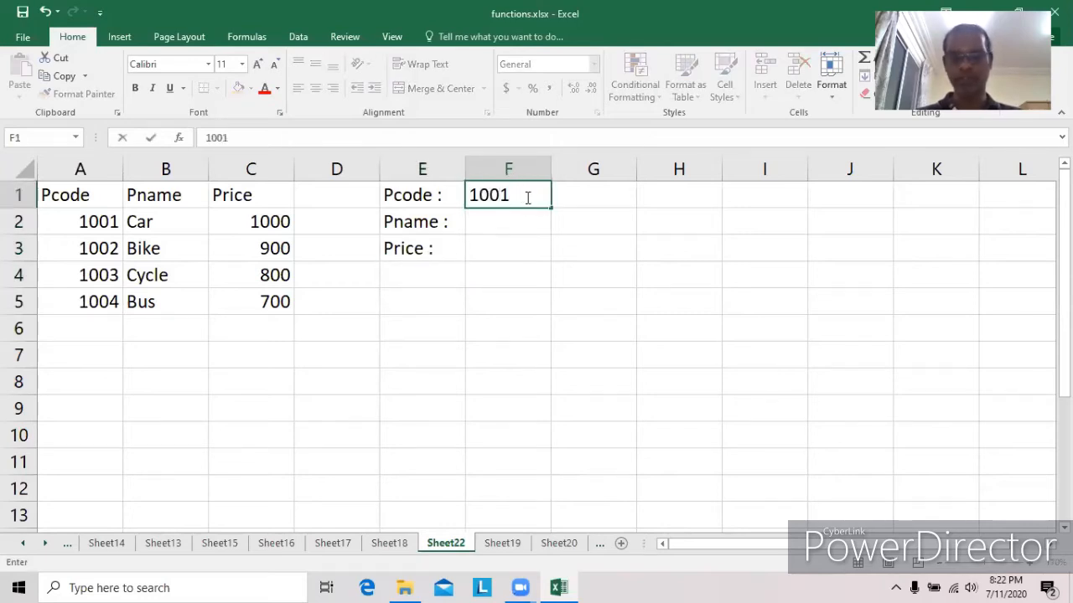
key("Return")
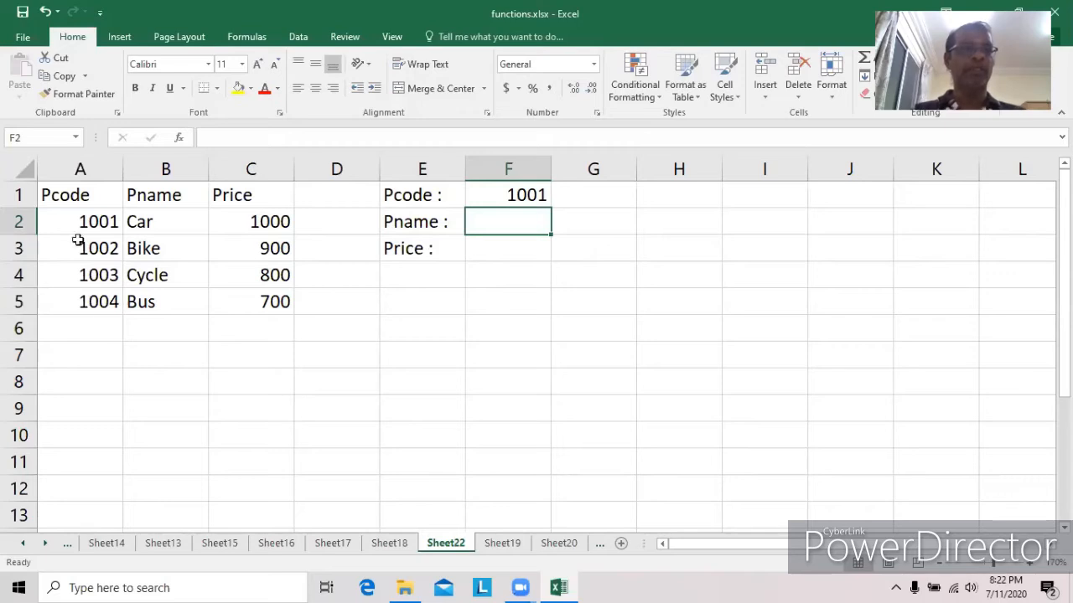
Enter the formula =LOOKUP(F1,A2:A5,B2:B5) in F2 to return the product name for the code
type("=lo")
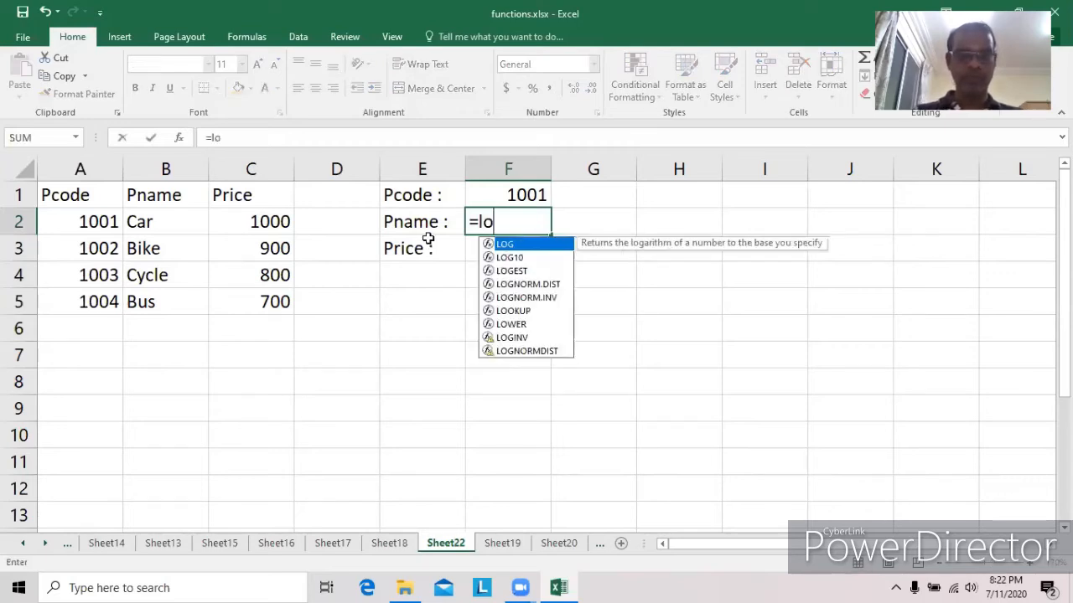
type("okup(")
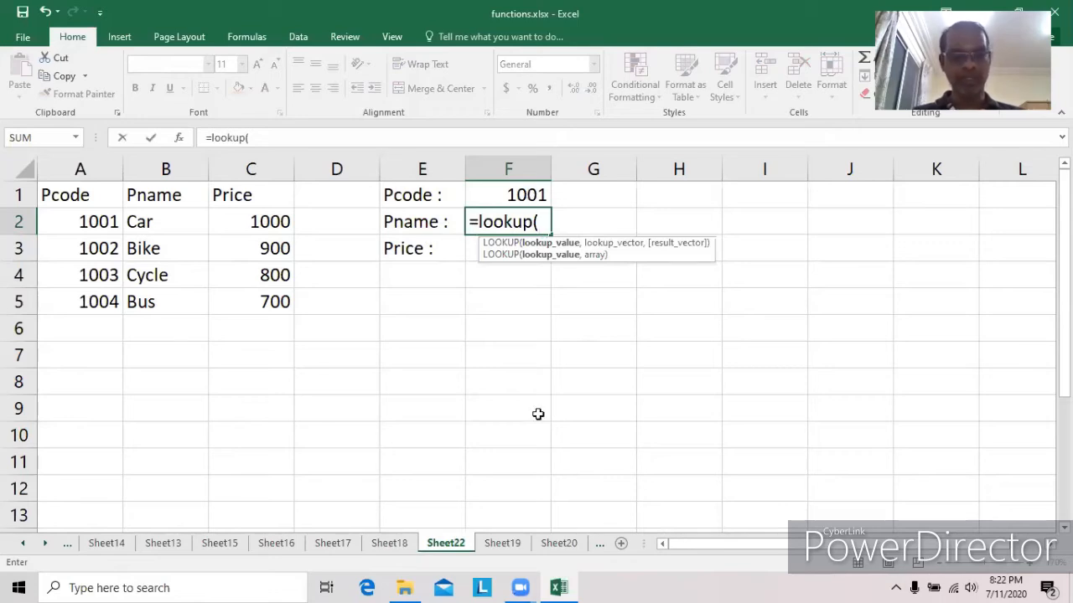
type("f1,")
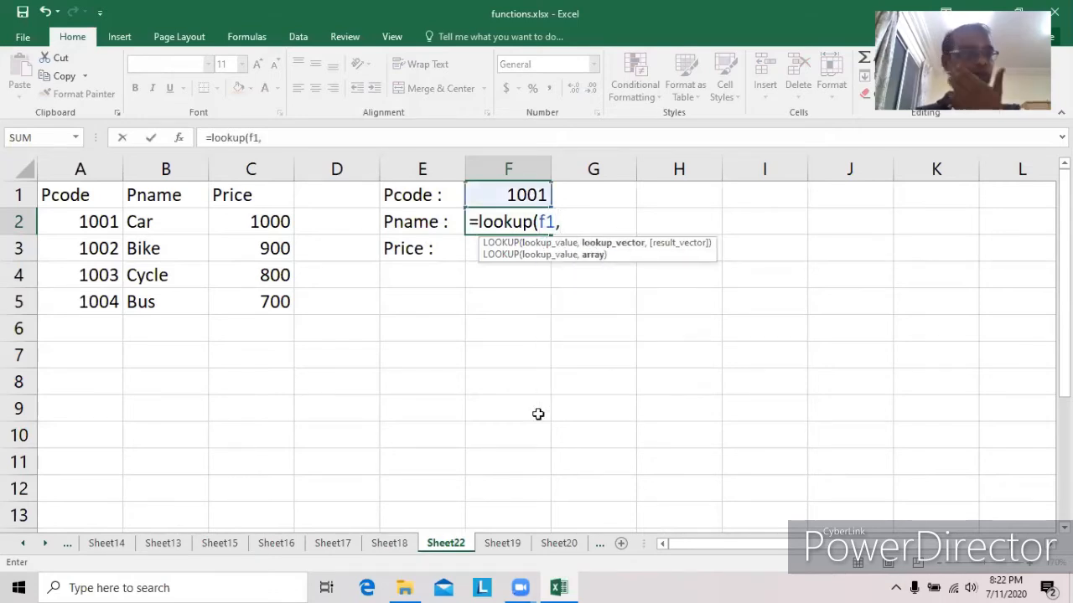
type("a2")
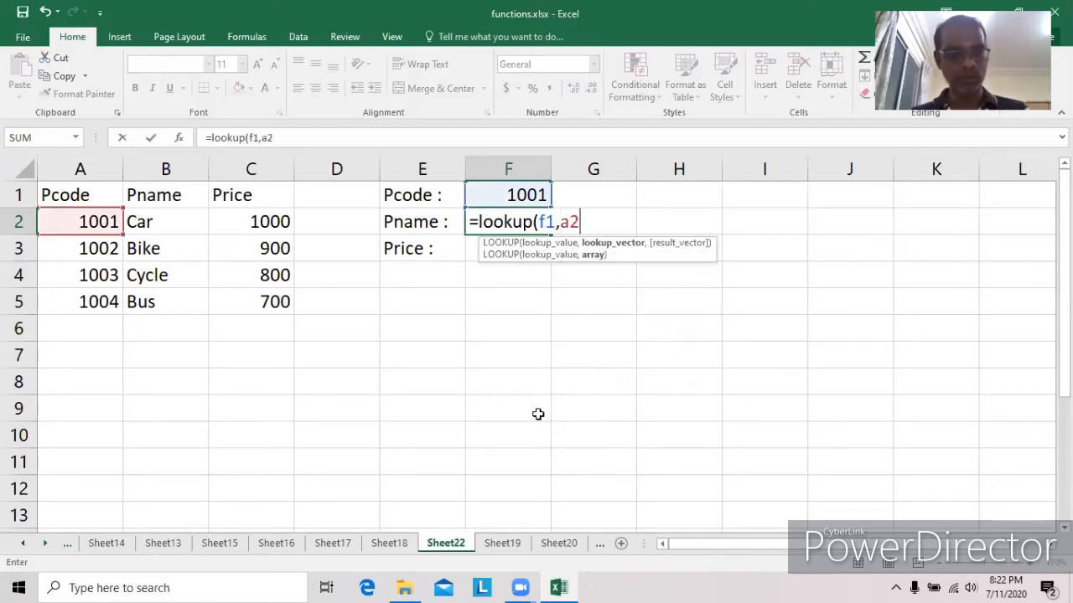
type(":")
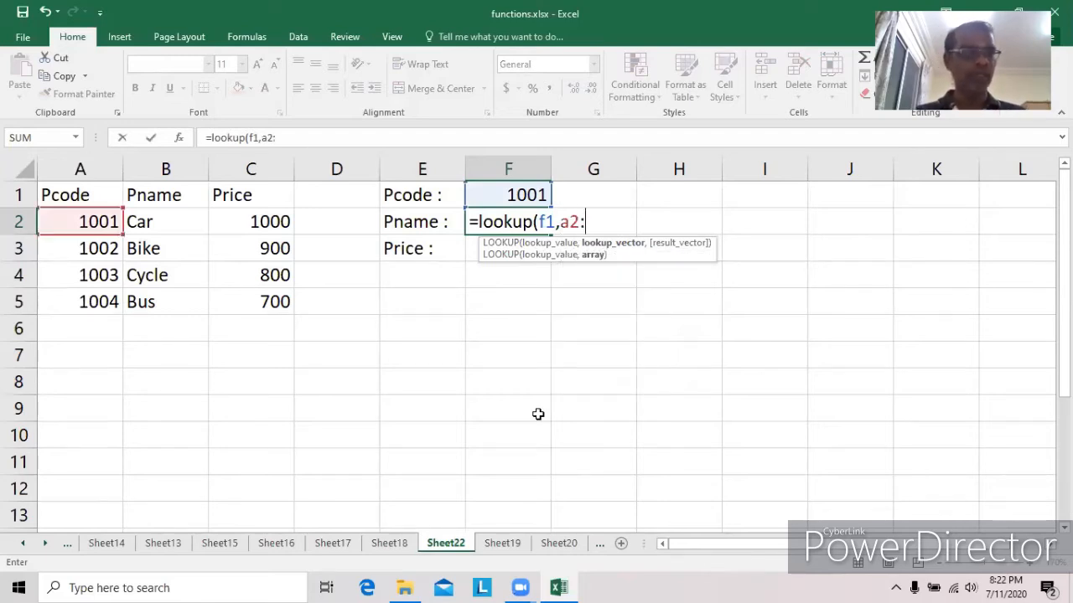
type("a5")
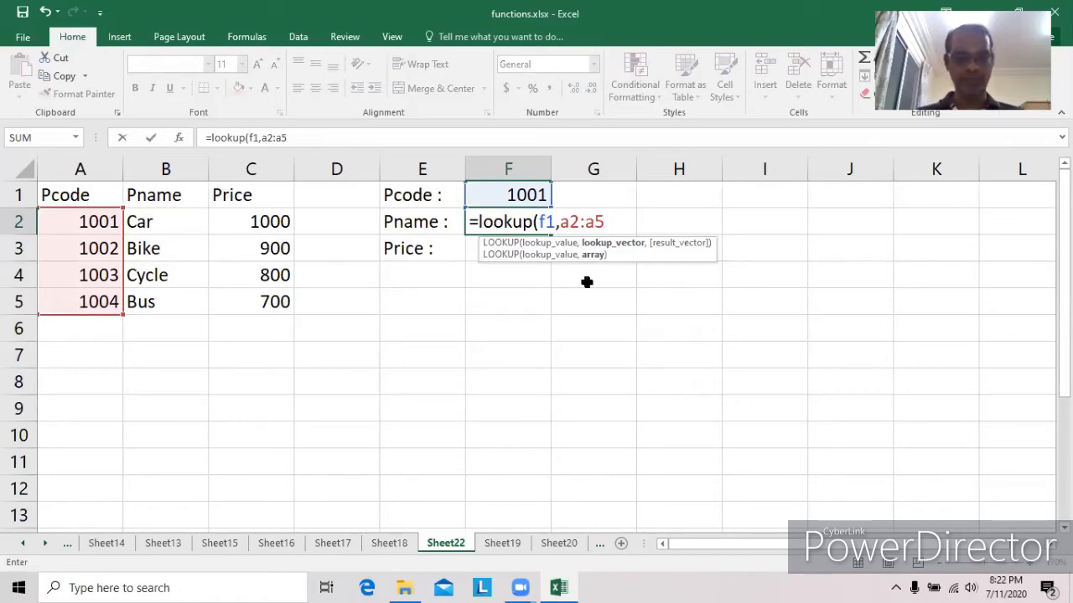
type(",")
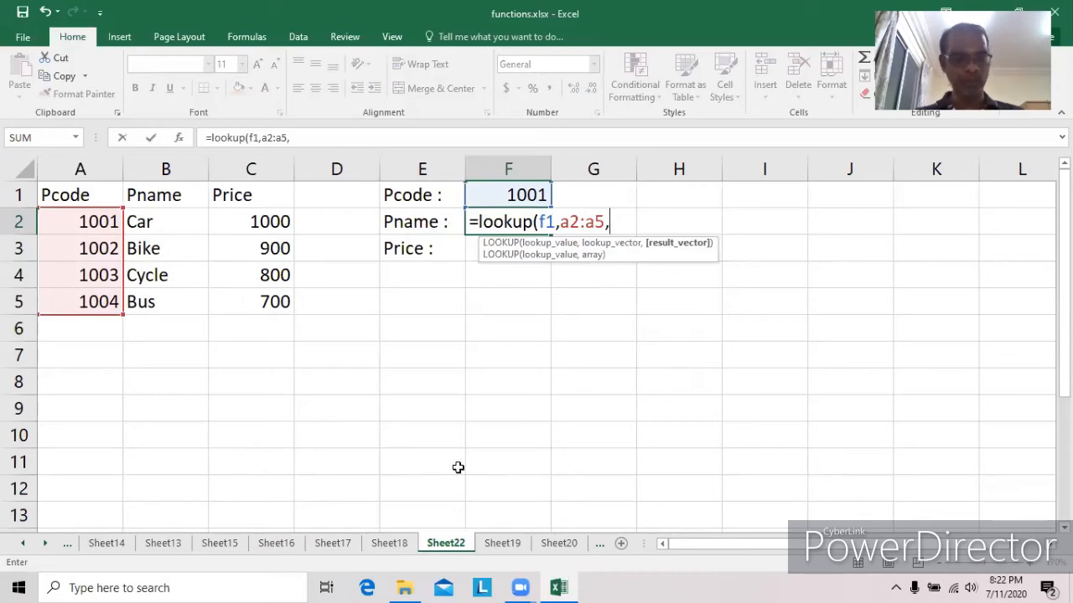
type("b2")
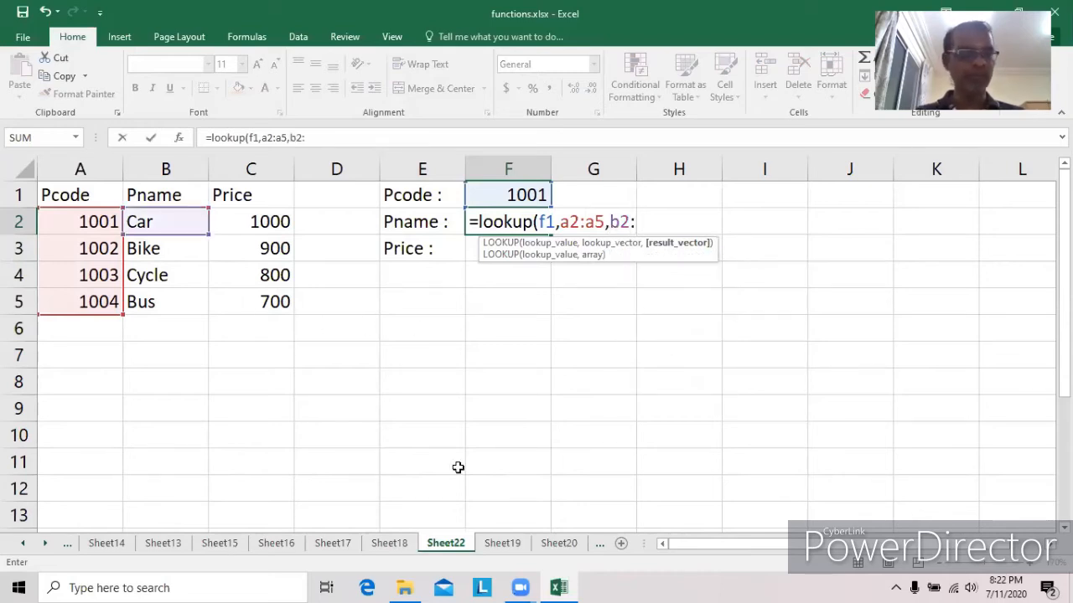
type(":b5")
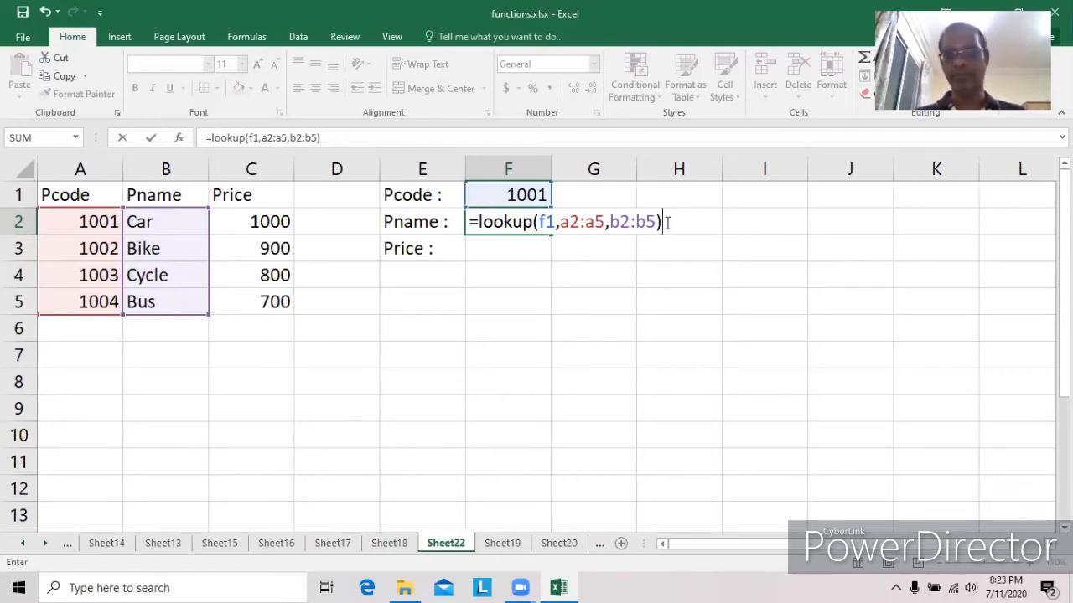
key("Return")
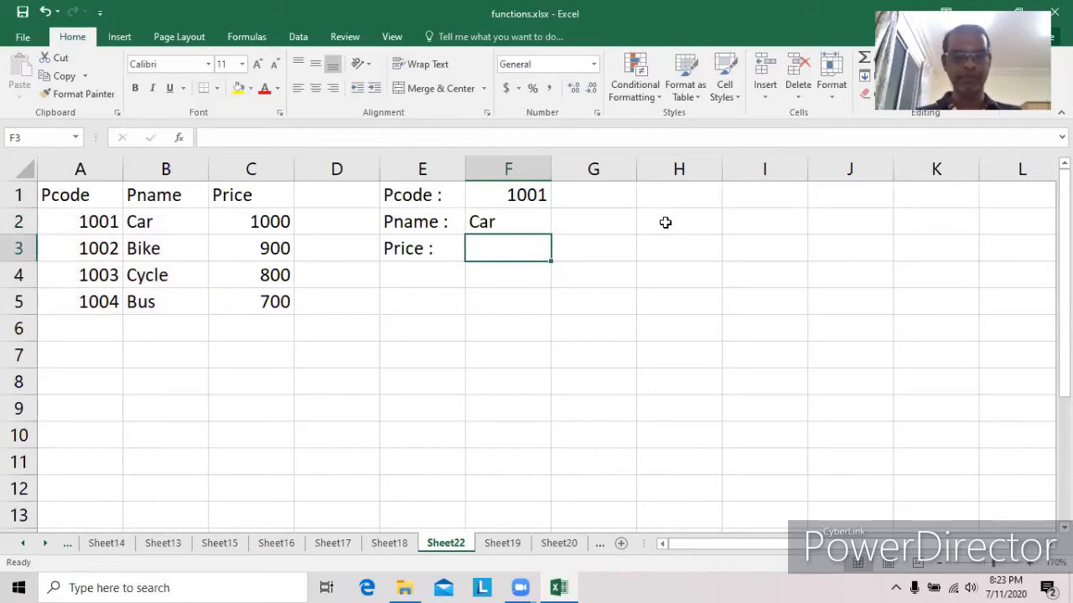
Enter the formula =LOOKUP(F1,A2:A5,C2:C5) in F3 to return the price for the code
type("=looku")
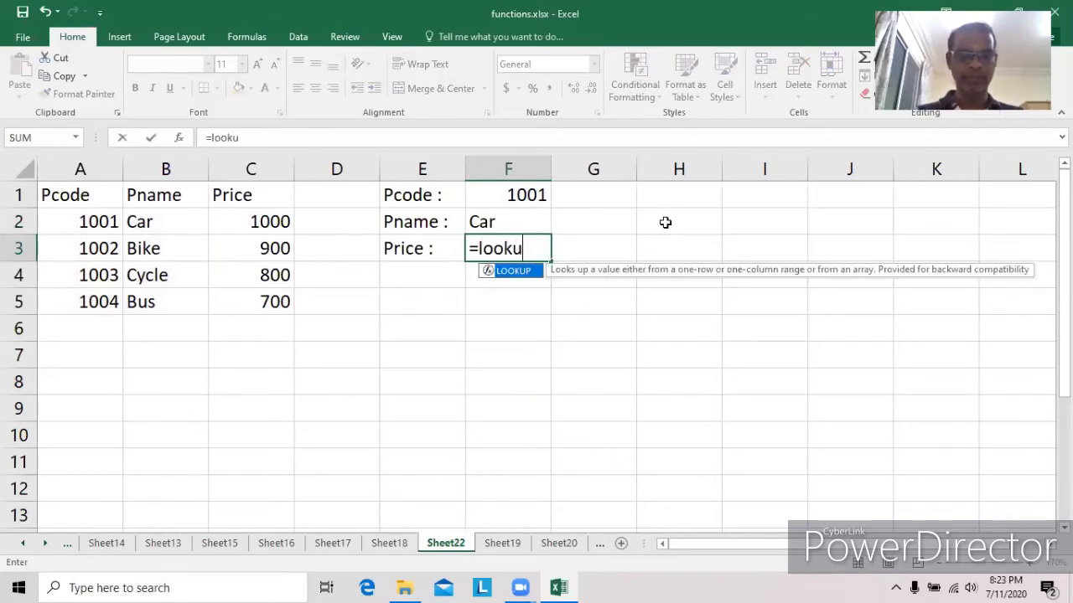
type("p(f")
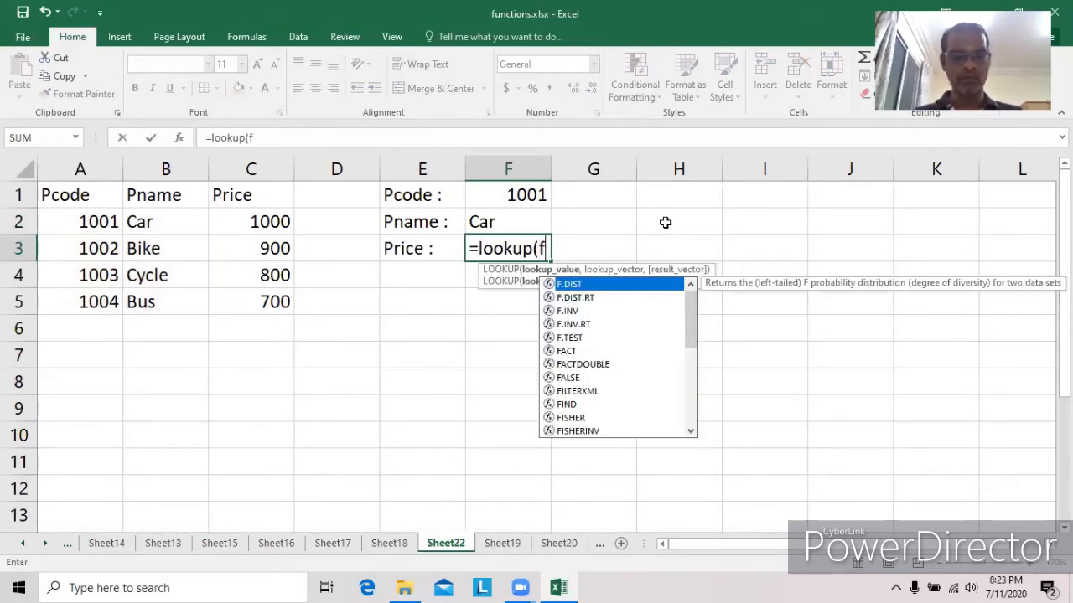
type("1,a")
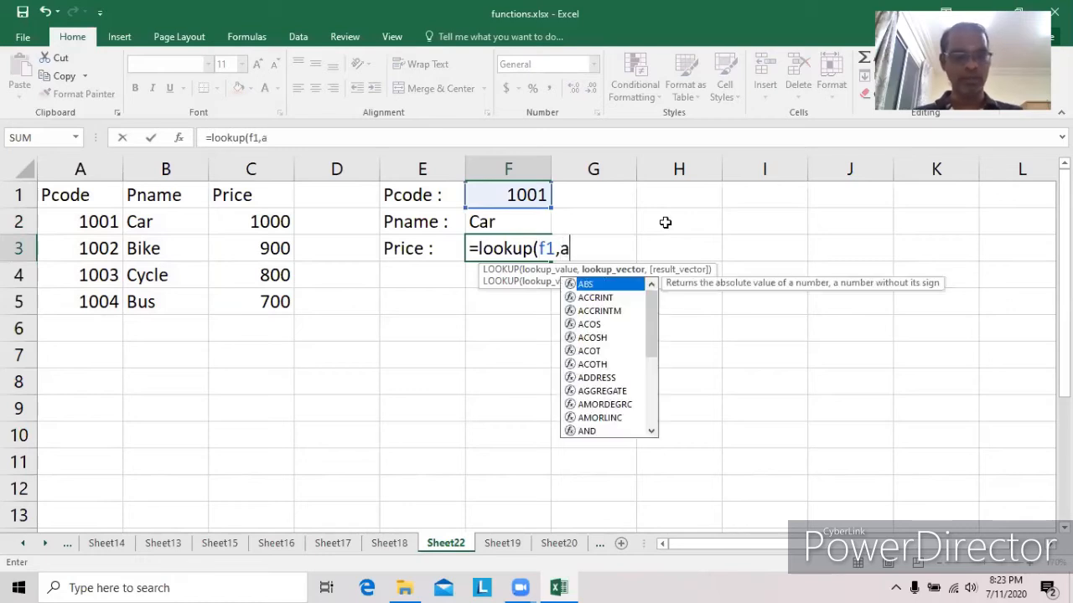
type("2:")
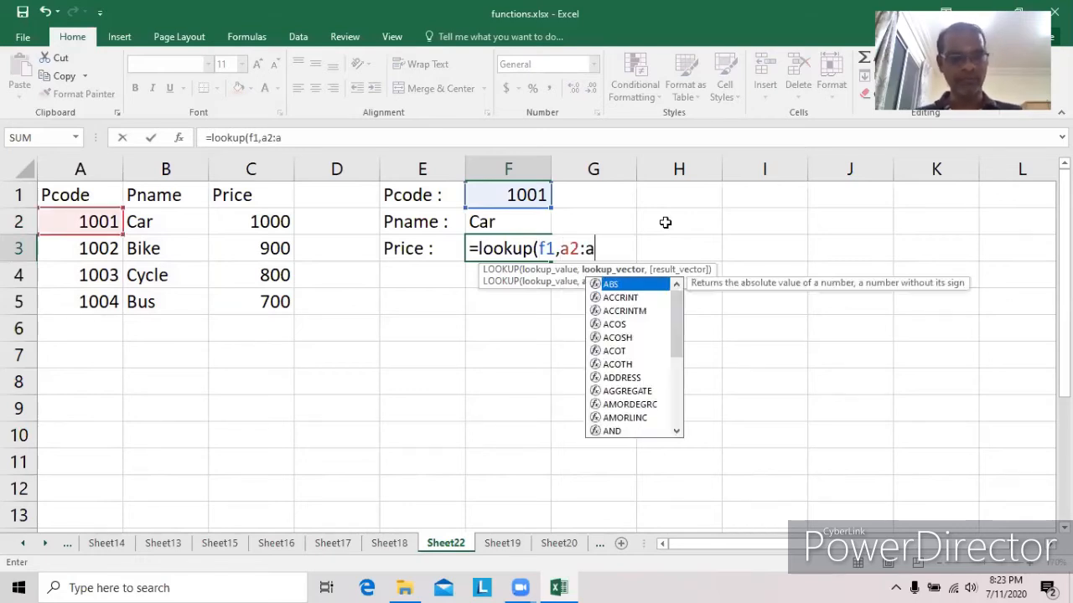
type("a5,")
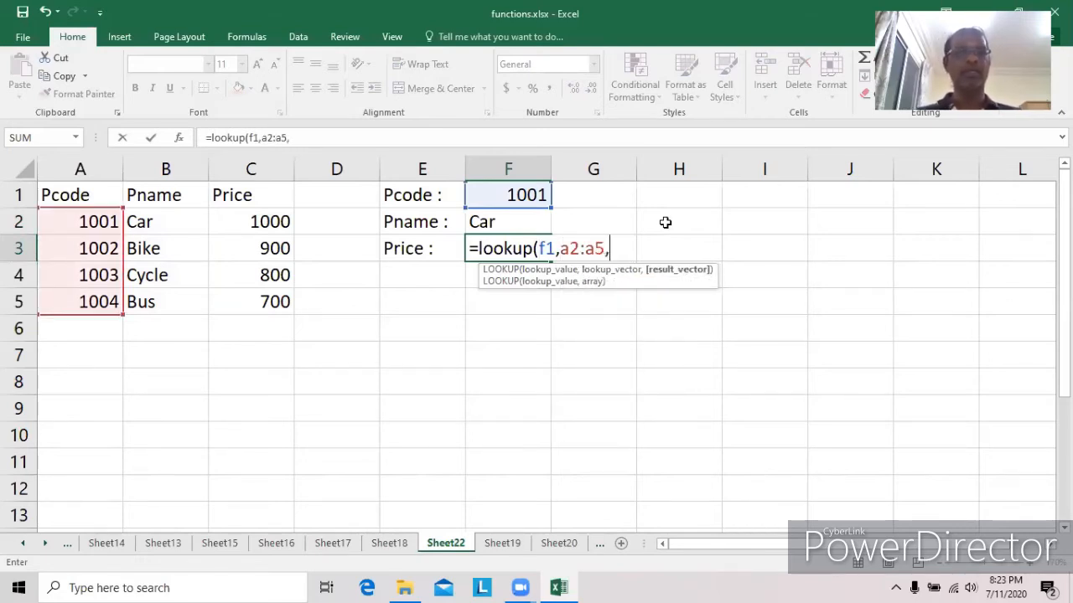
type("c2")
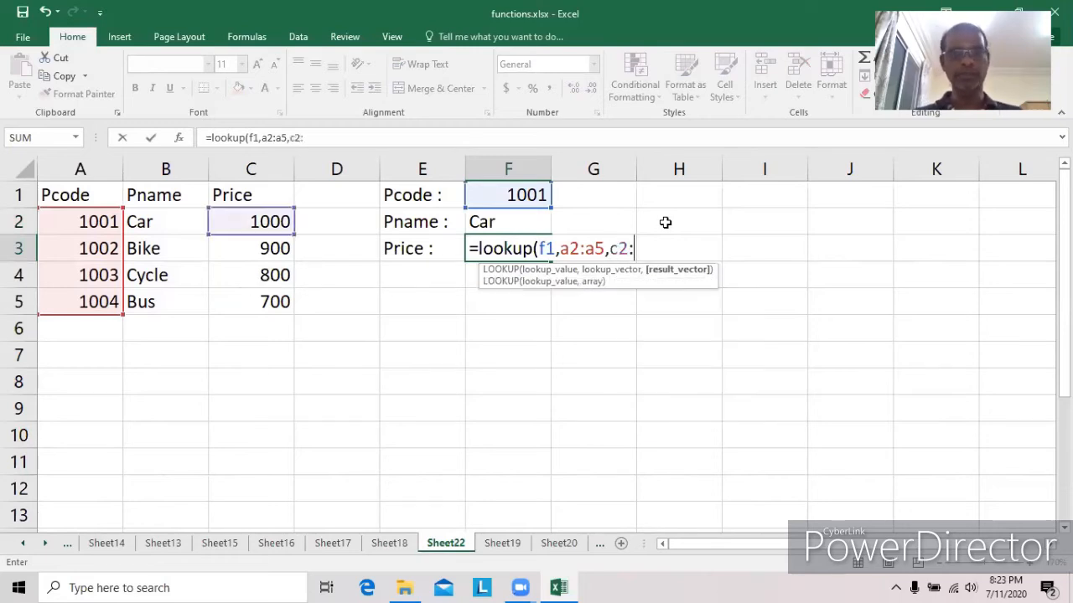
type(":c5")
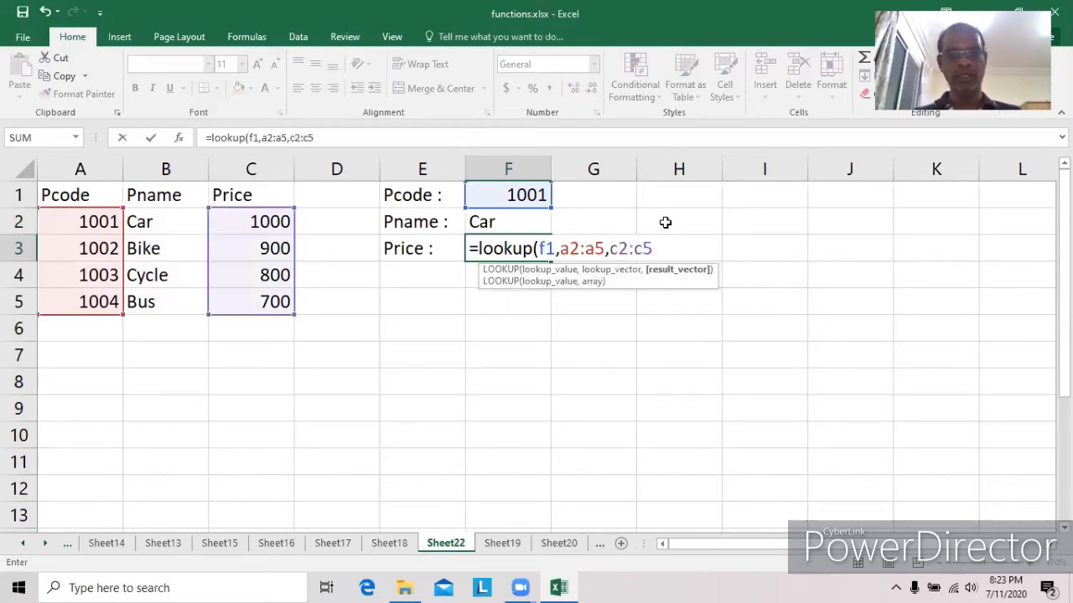
type(")")
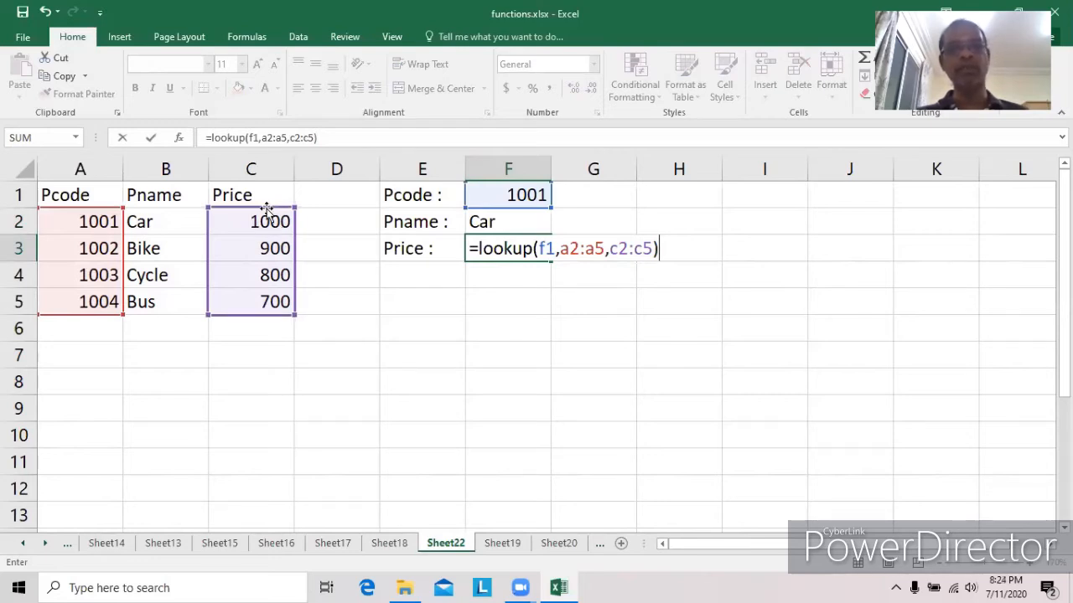
key("Return")
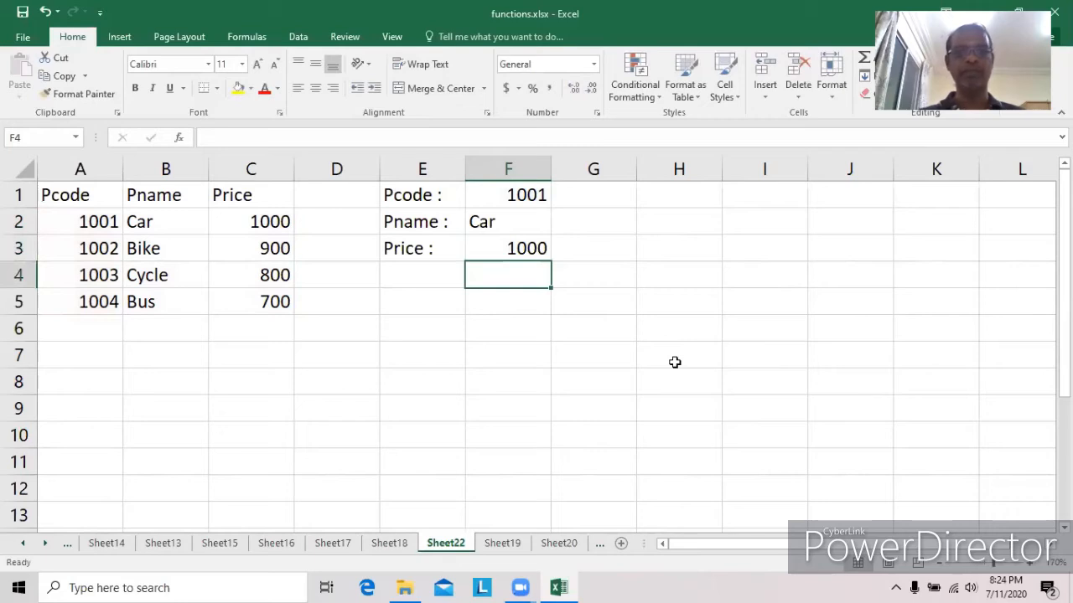
Change the product code in F1 to 1002 to test both lookup formulas
left_click(503, 195)
key("F2")
key("BackSpace")
key("BackSpace")
type("02")
key("Return")
key("Up")
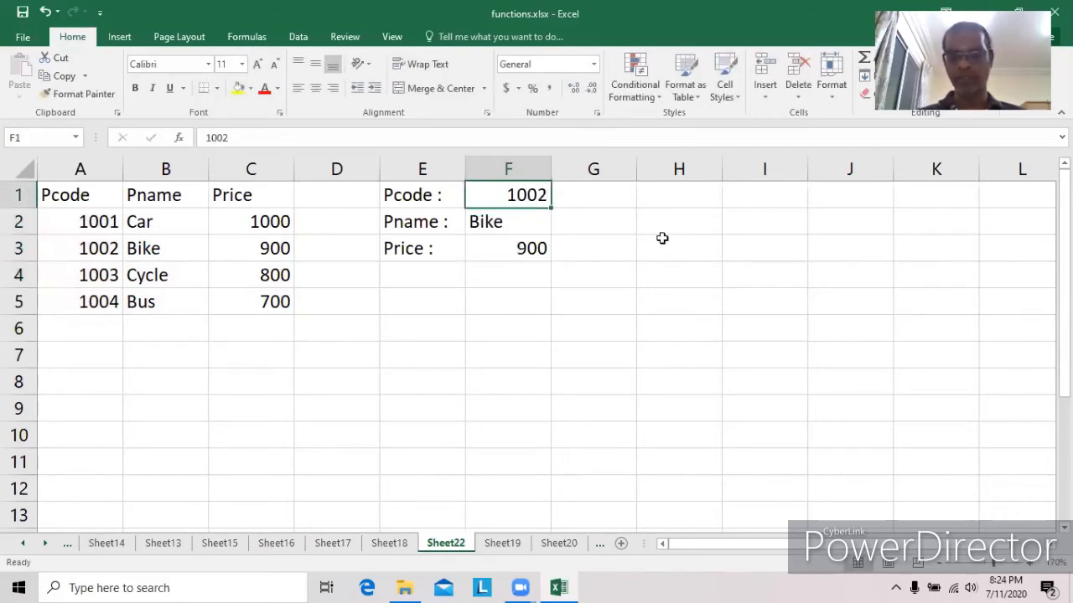
Change the product code in F1 to 1003 to test the lookups again
key("F2")
key("BackSpace")
key("BackSpace")
type("03")
key("Return")
key("Up")
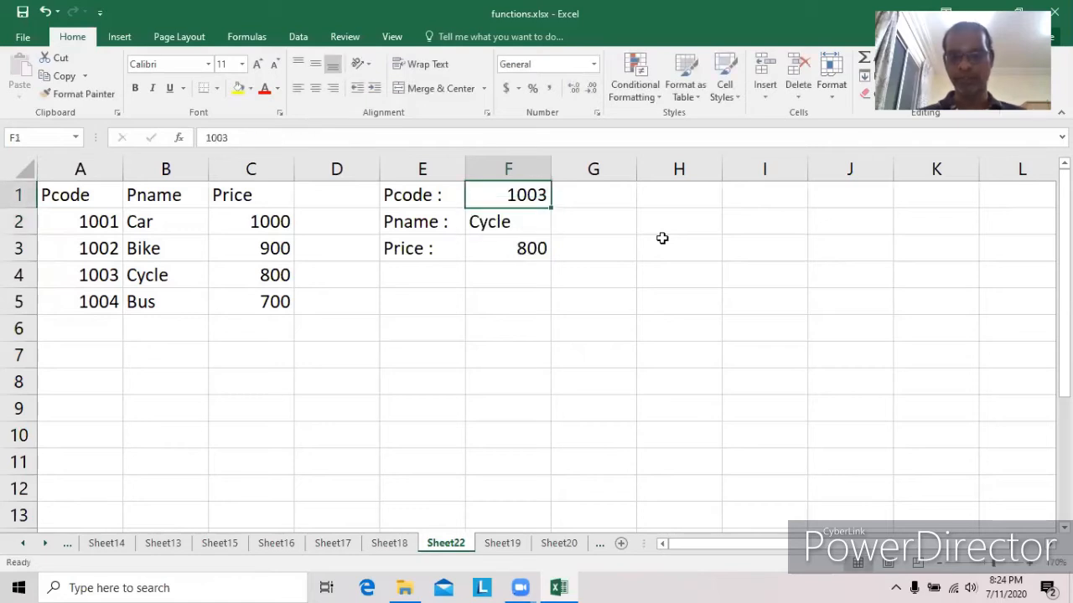
Set the product code in F1 to 1004 and select the 1002 code in the product table
key("F2")
key("BackSpace")
key("BackSpace")
type("04")
key("Return")
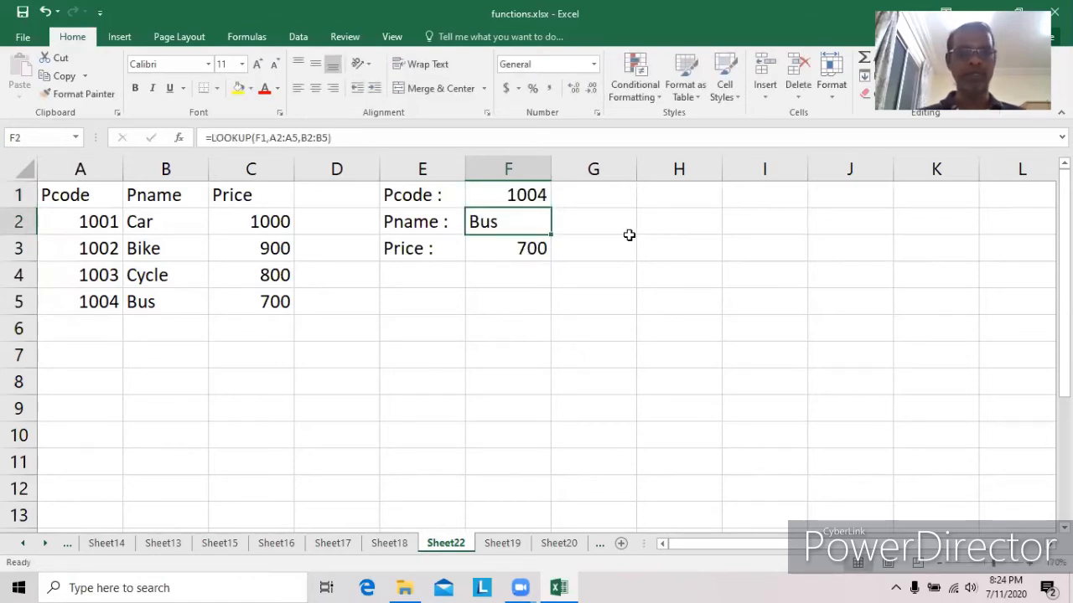
left_click(102, 248)
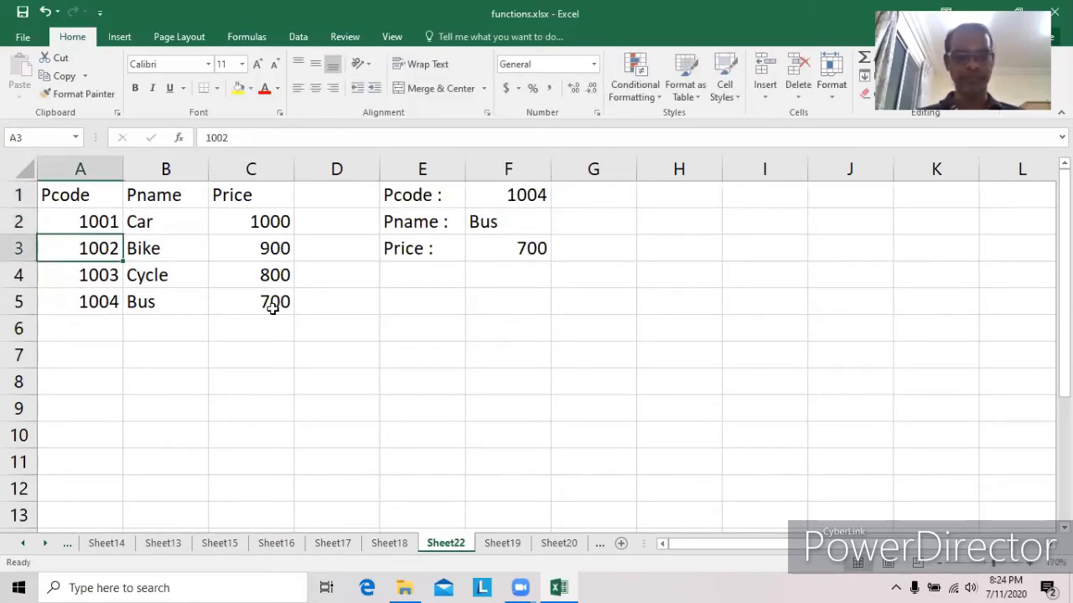
Swap the product codes in the table by entering 1003 in A3 and 1002 in A4
type("1003")
key("Return")
type("1002")
key("Return")
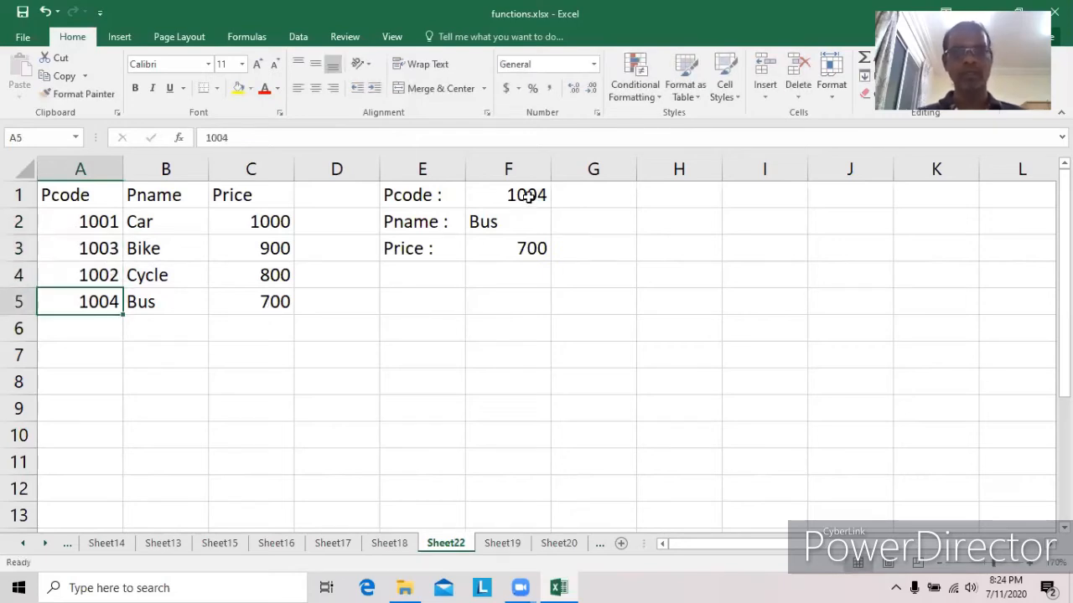
Test the lookup formulas on the unsorted codes by setting the product code in F1 to 1001 and then 1002
left_click(524, 196)
type("1001")
key("Return")
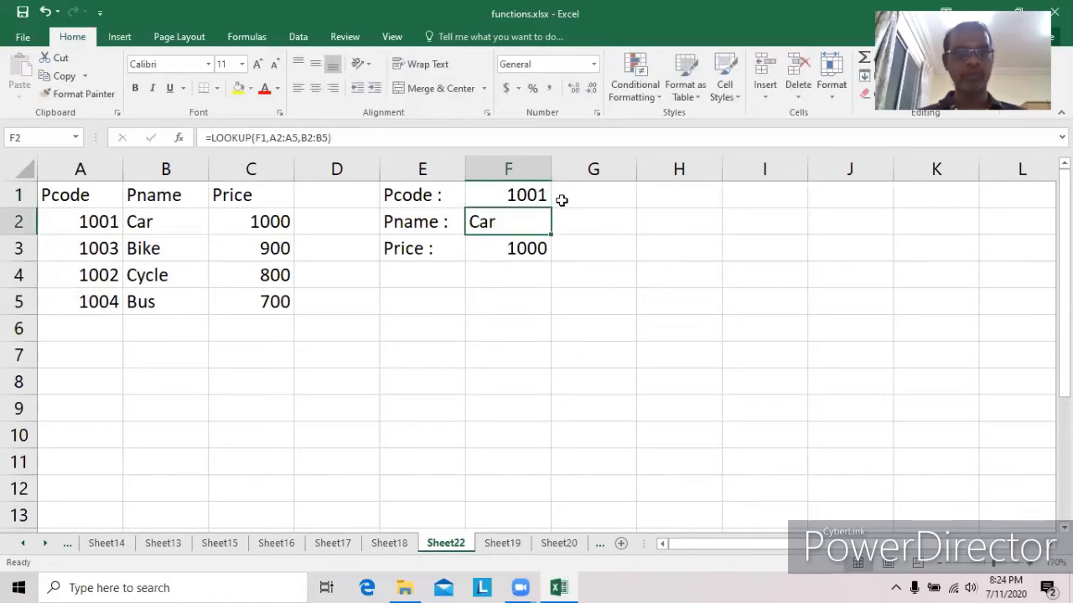
left_click(536, 193)
type("1002")
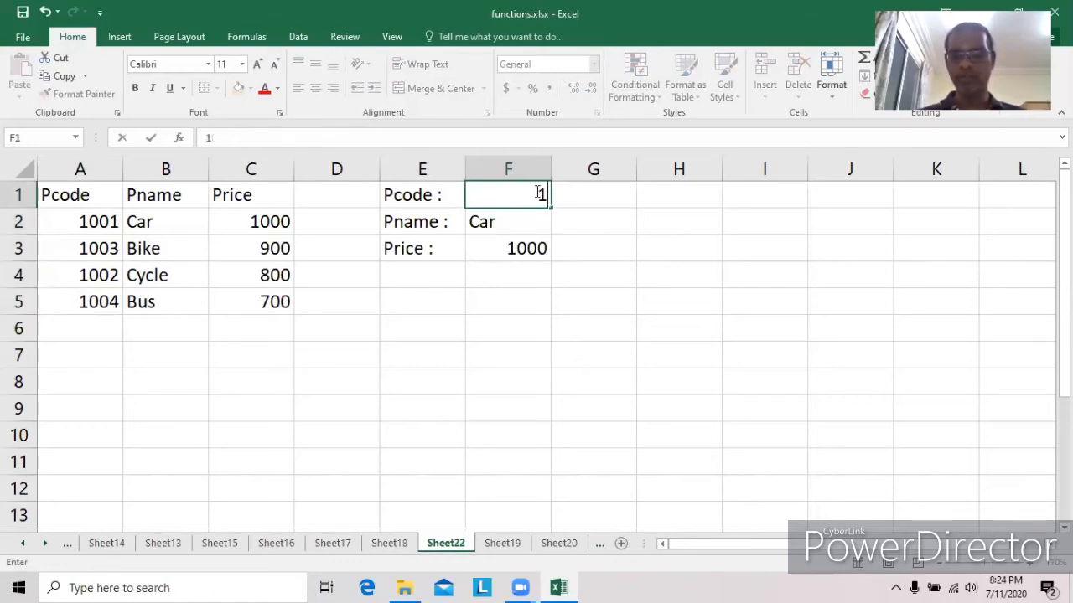
key("Return")
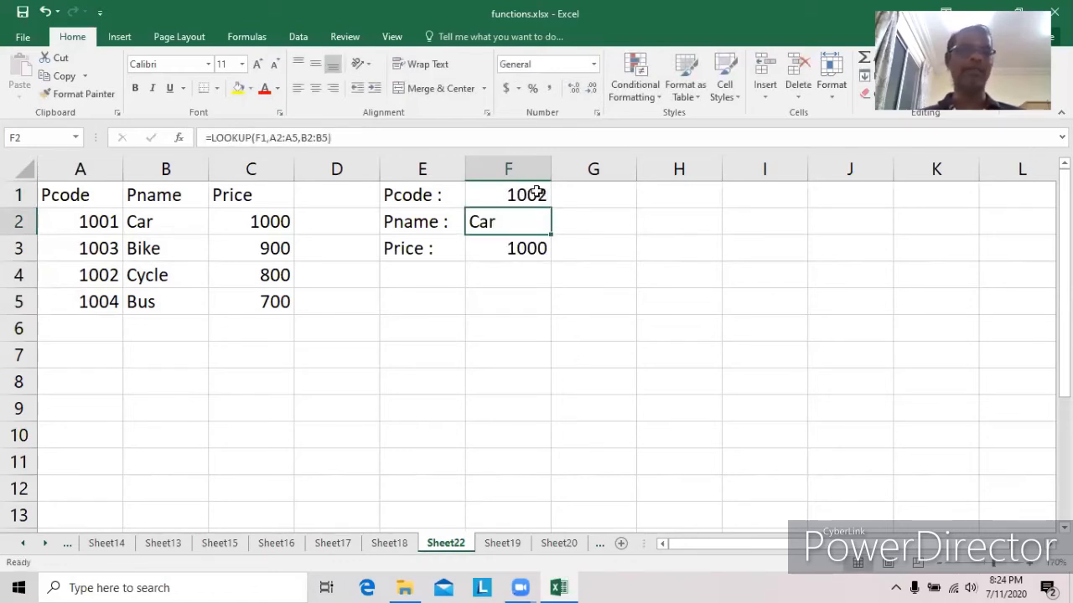
Put the product codes back in ascending order with 1002 in A3 and 1003 in A4
left_click(95, 245)
type("1002")
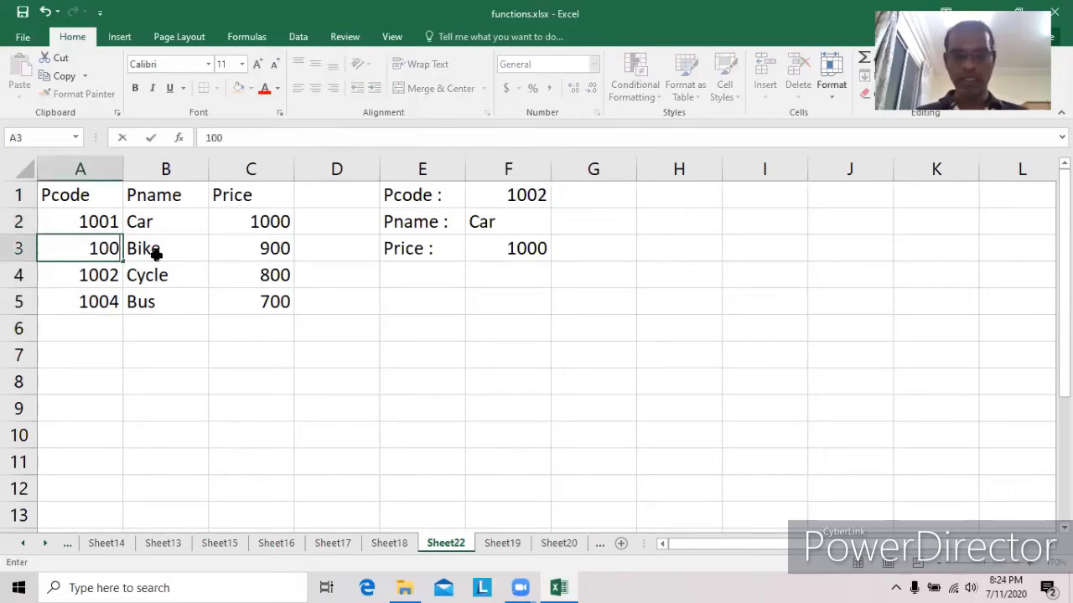
key("Return")
type("1003")
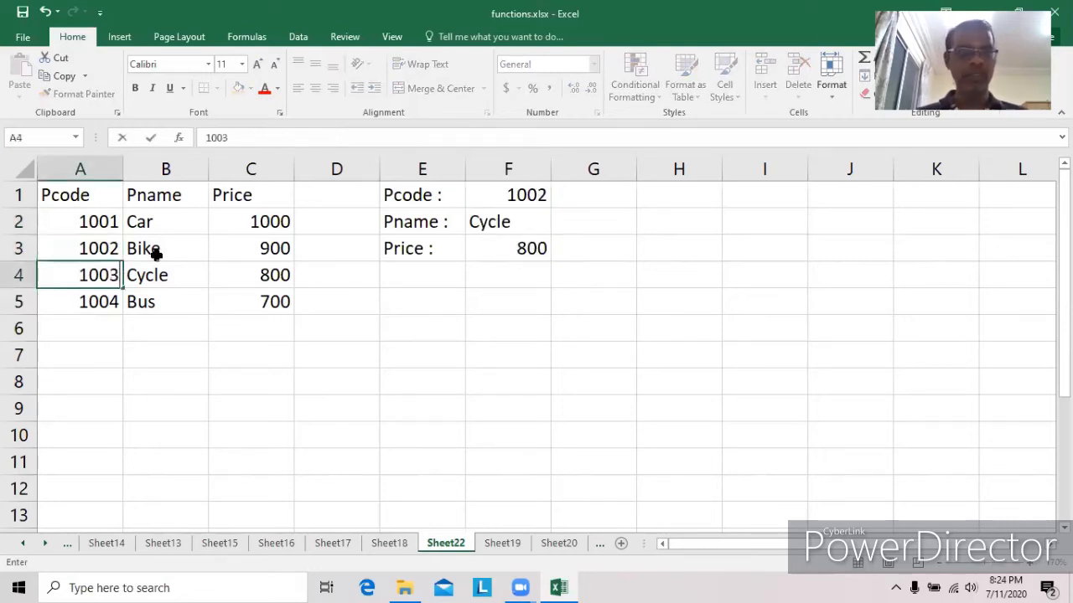
key("Return")
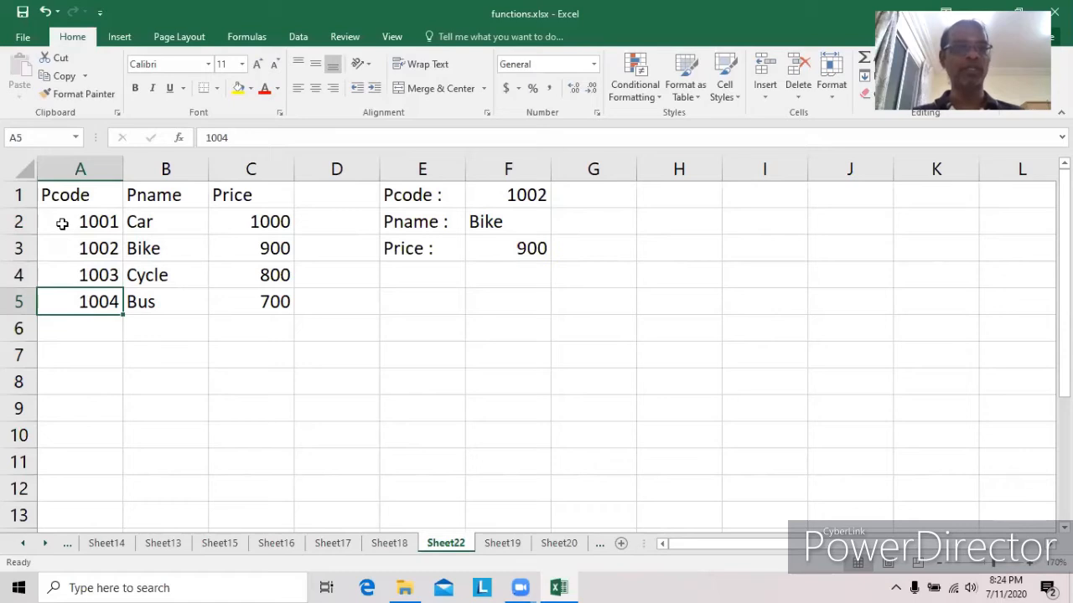
left_click_drag(81, 199, 257, 299)
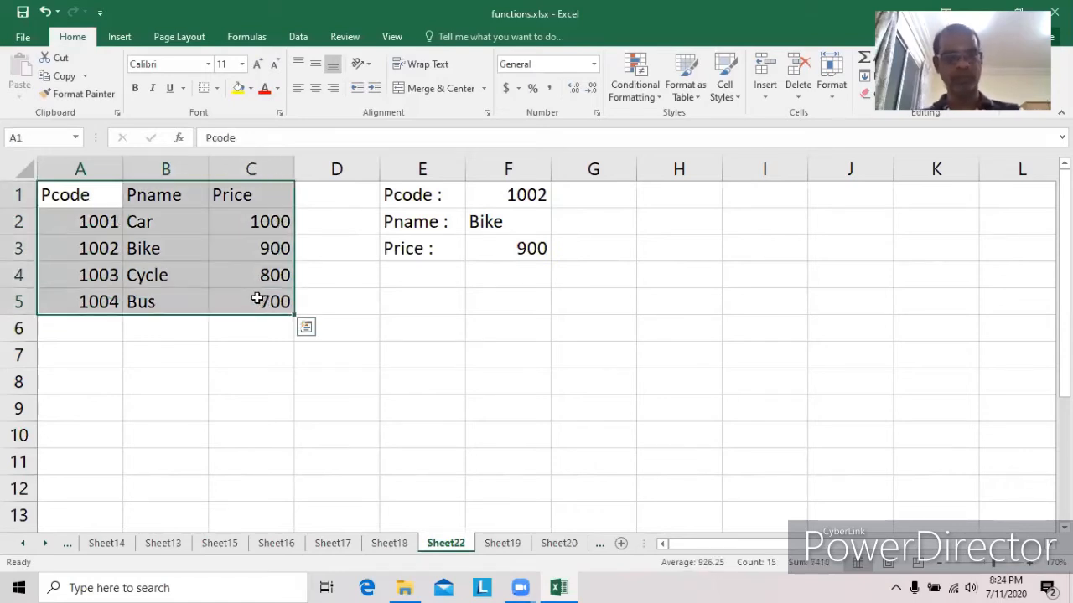
key("ctrl+c")
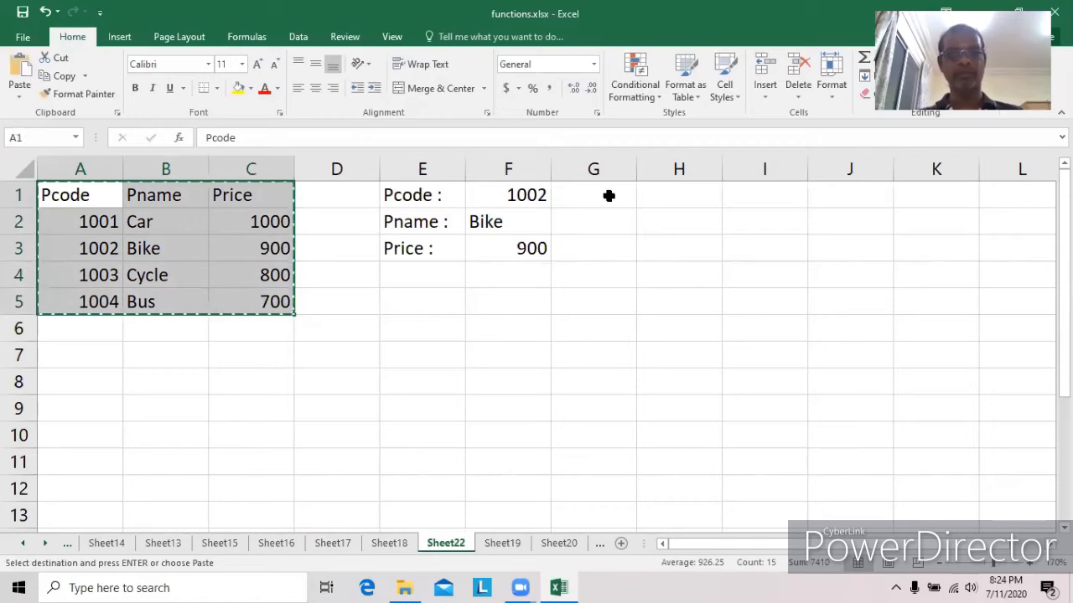
left_click(609, 196)
Enter the note "Left to Right Approach" in A6 below the product table
left_click(79, 329)
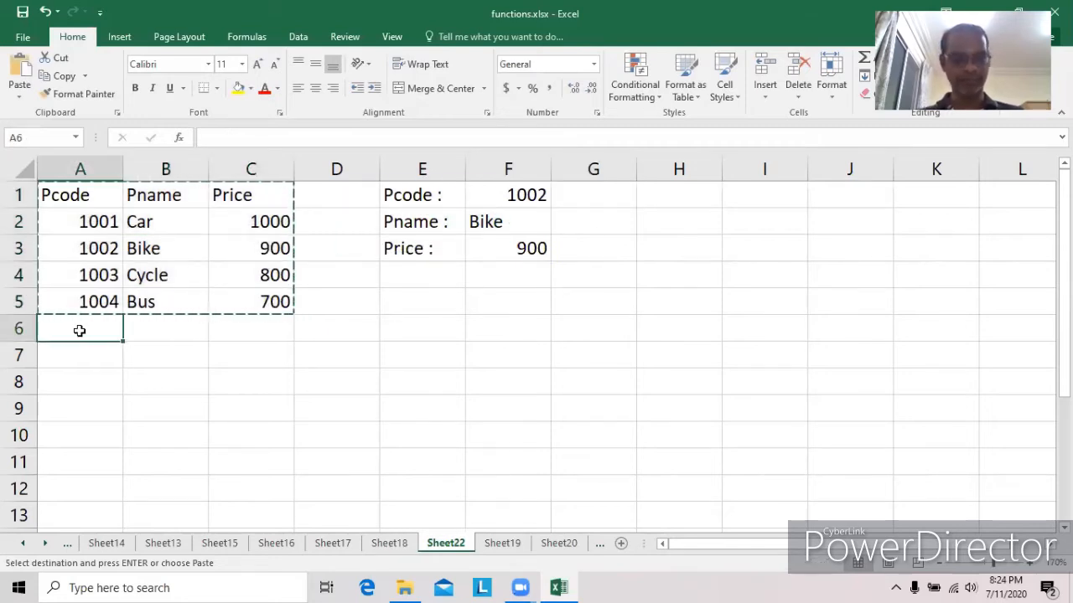
type("Left to R")
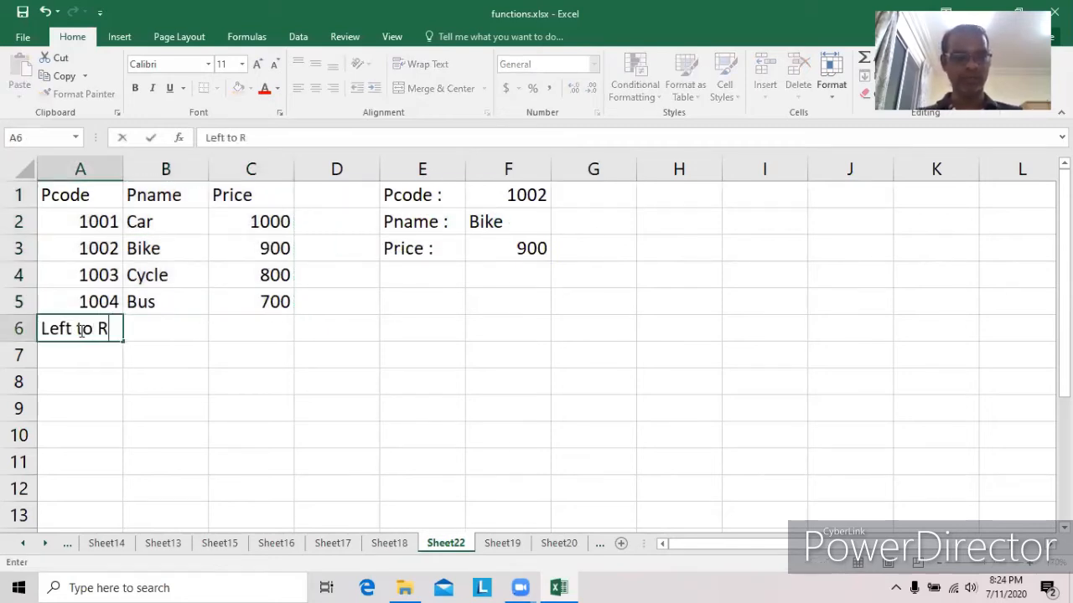
type("ight Appro")
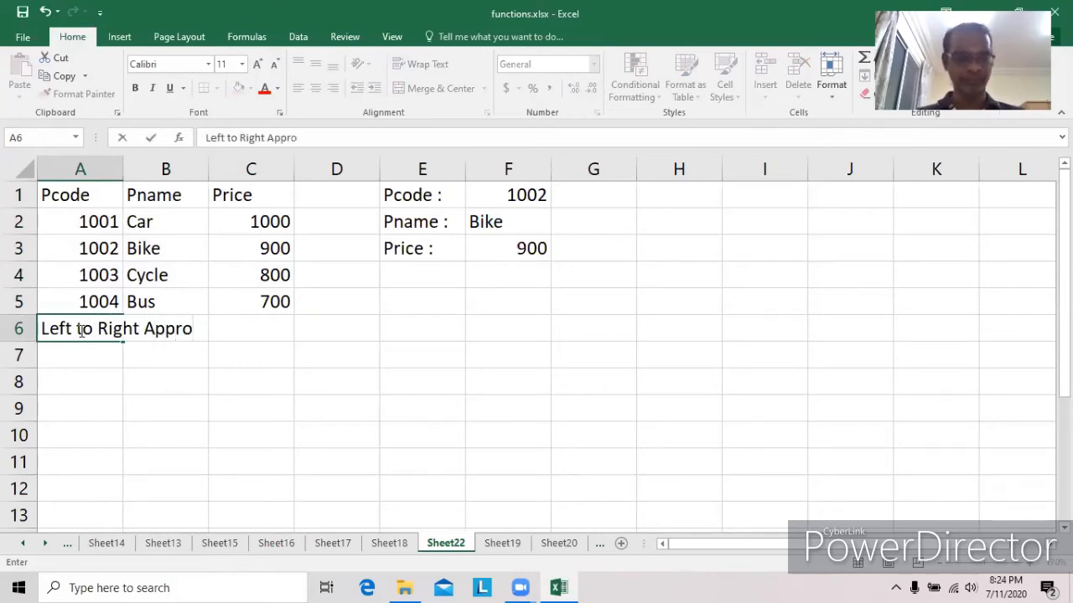
type("ach")
key("Return")
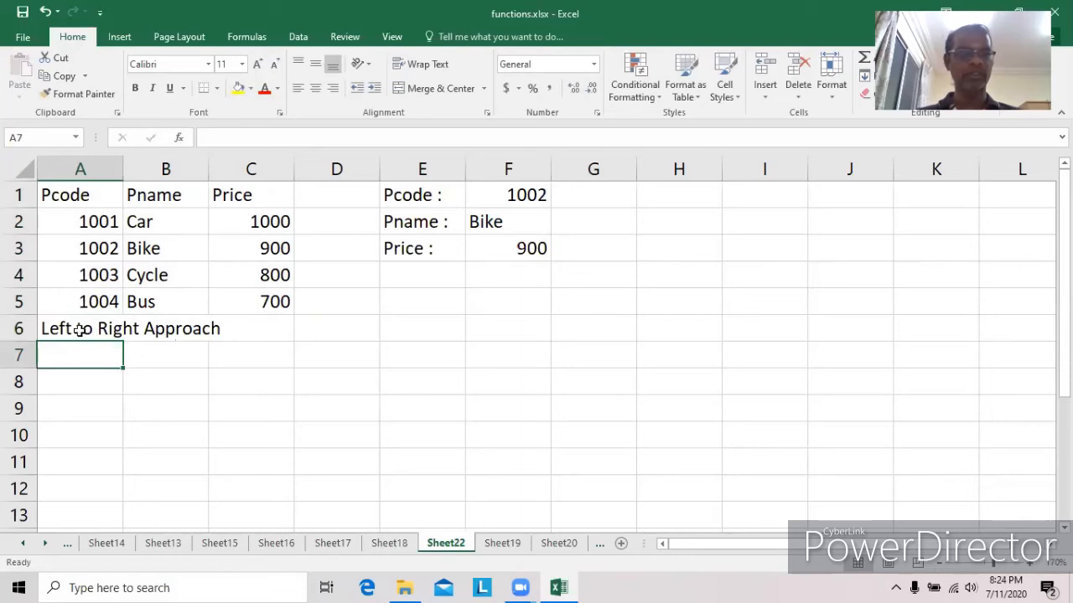
Copy the product table A1:C5 and paste it at A1 of a newly added sheet
left_click_drag(101, 194, 256, 301)
key("ctrl+c")
left_click(621, 543)
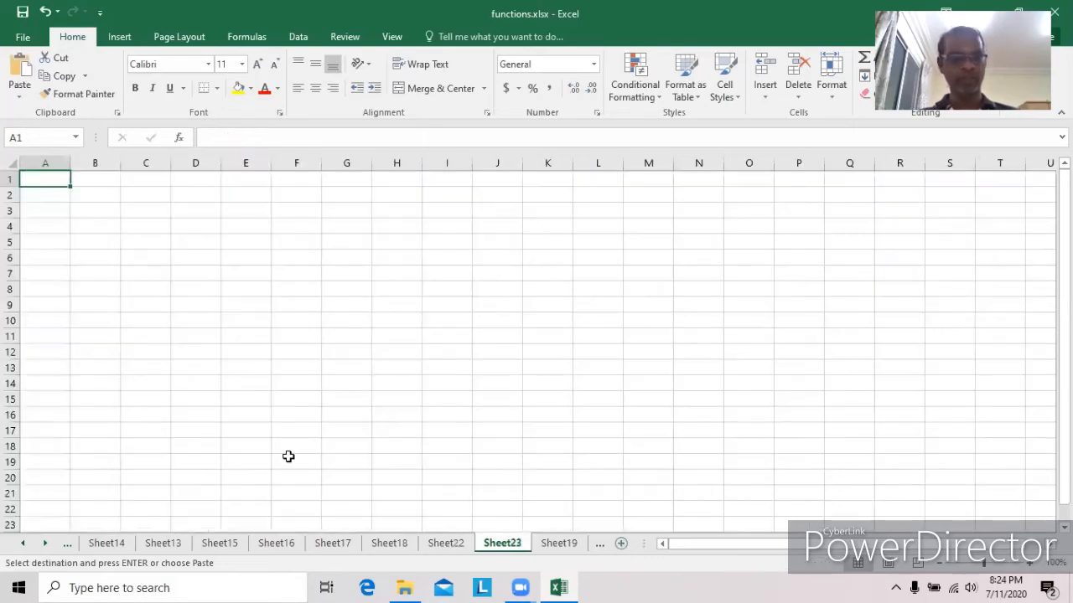
key("ctrl+v")
left_click(201, 387)
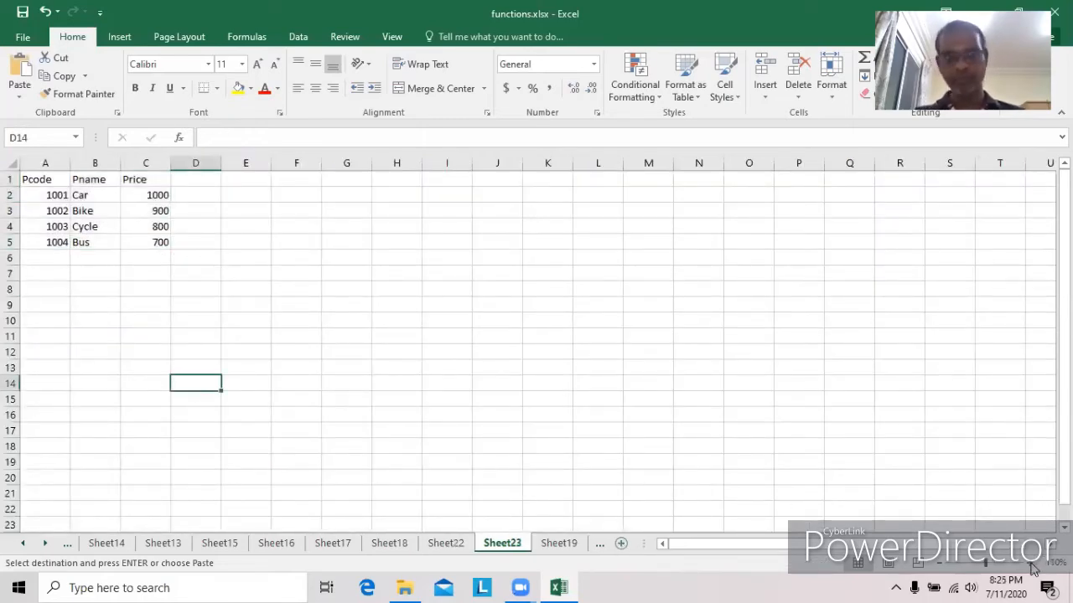
scroll(306, 461, "up", 5)
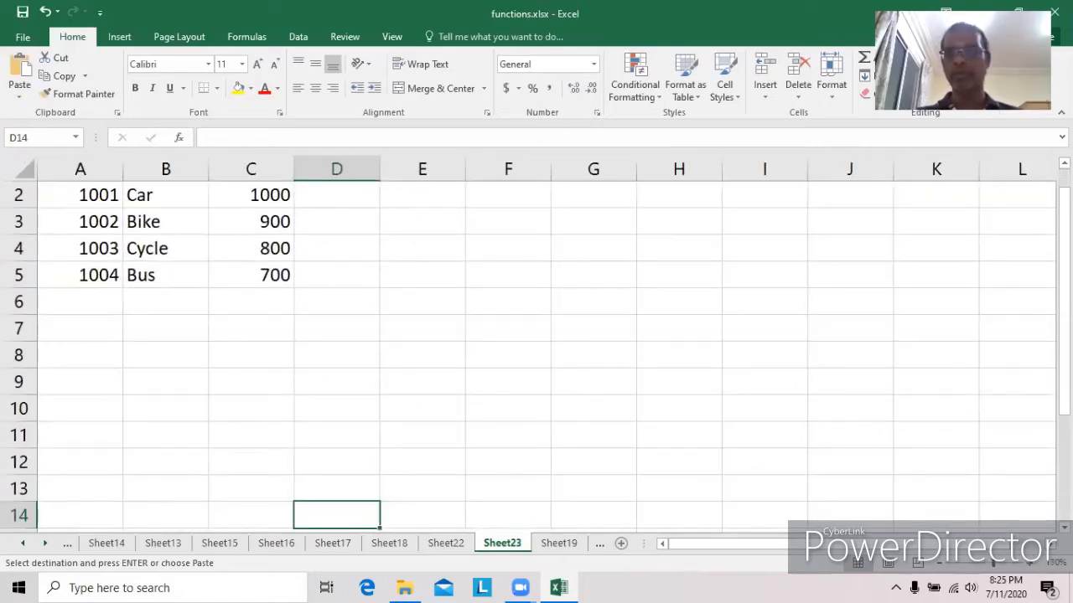
left_click_drag(1065, 253, 1039, 231)
Move the Pcode column to the end of the copied table, after the Price column, by inserting the cut column
left_click_drag(94, 199, 86, 302)
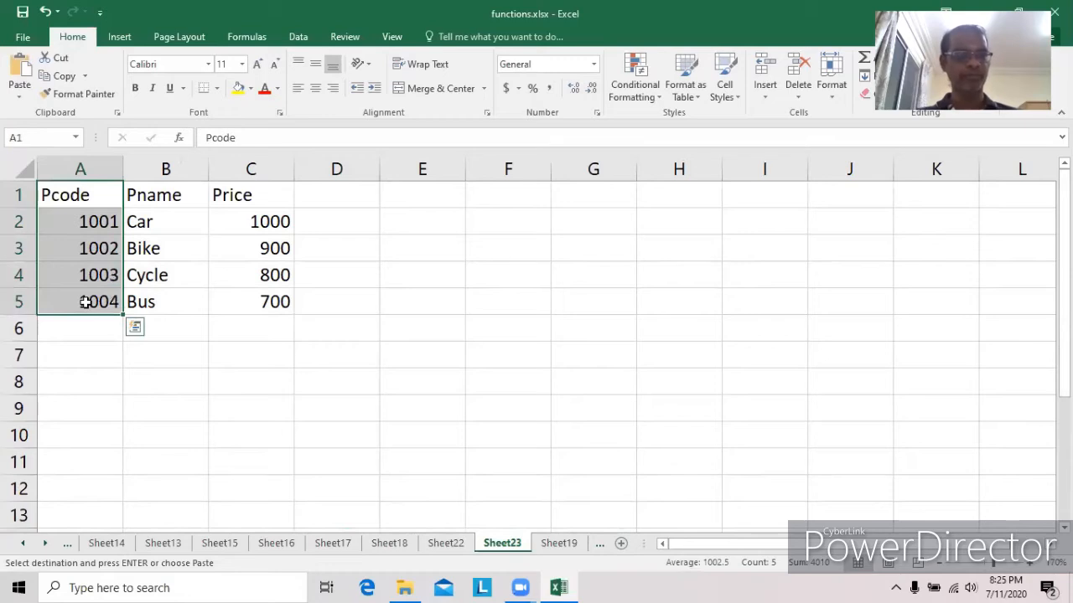
key("ctrl+q")
left_click(81, 168)
right_click(81, 169)
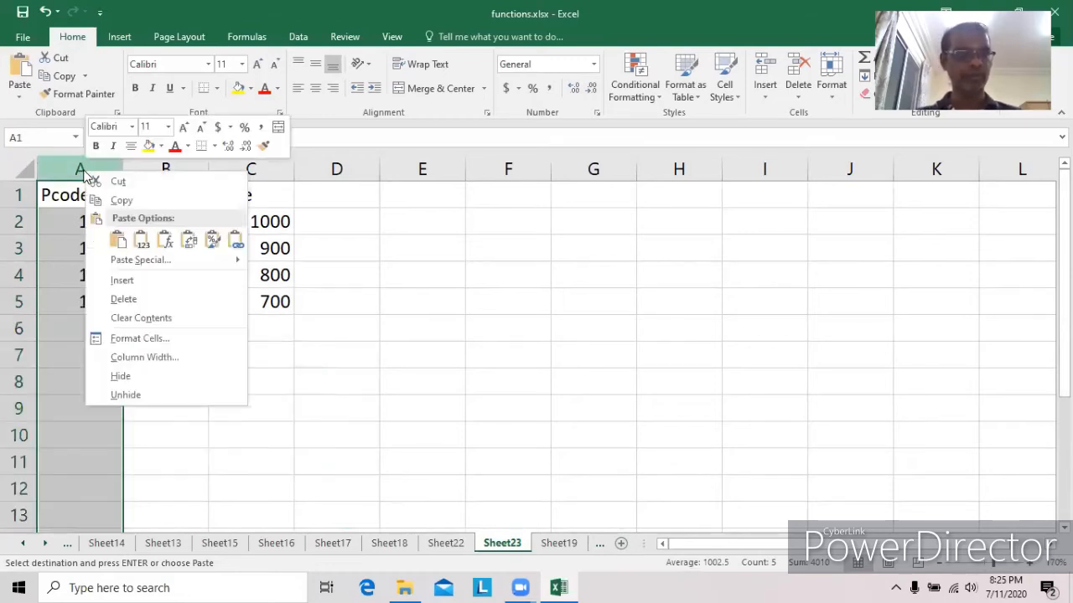
left_click(114, 182)
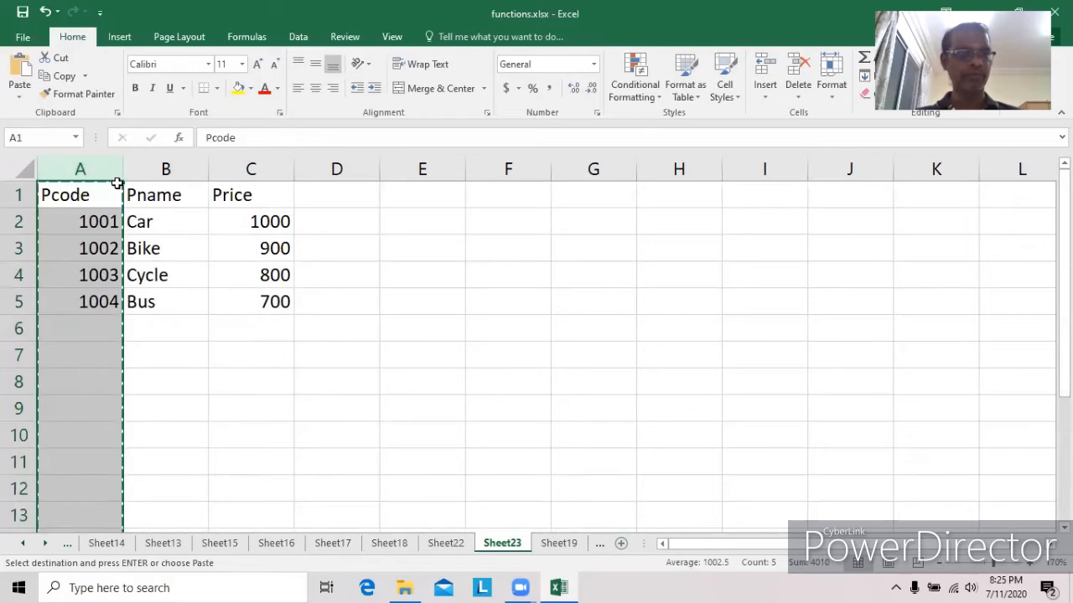
left_click(335, 170)
right_click(331, 175)
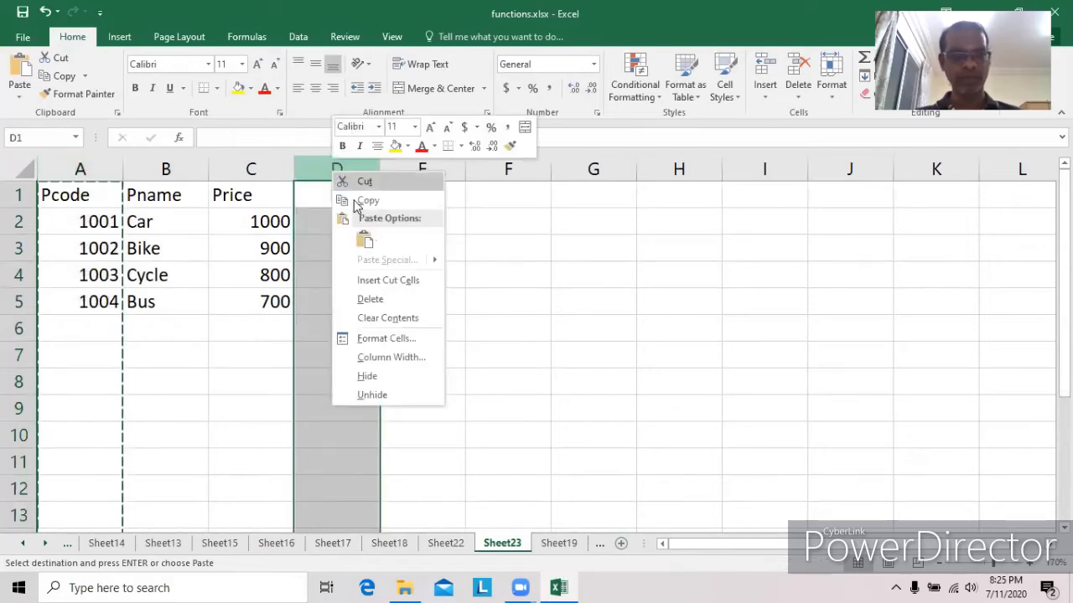
left_click(387, 281)
left_click(376, 337)
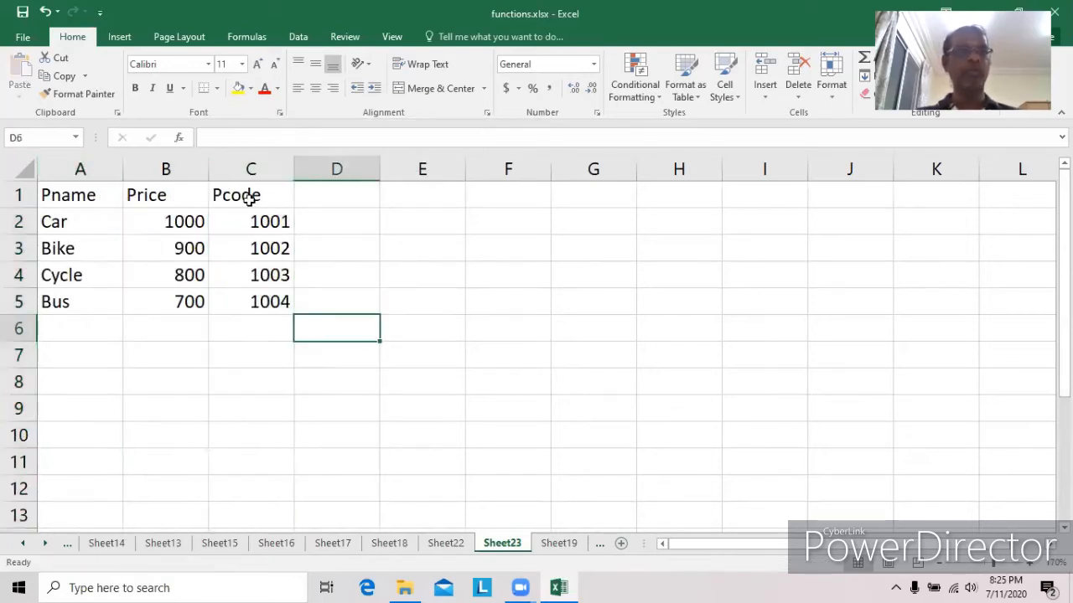
Enter the note "Right to Left Approach" in A7 below the rearranged table
left_click(79, 345)
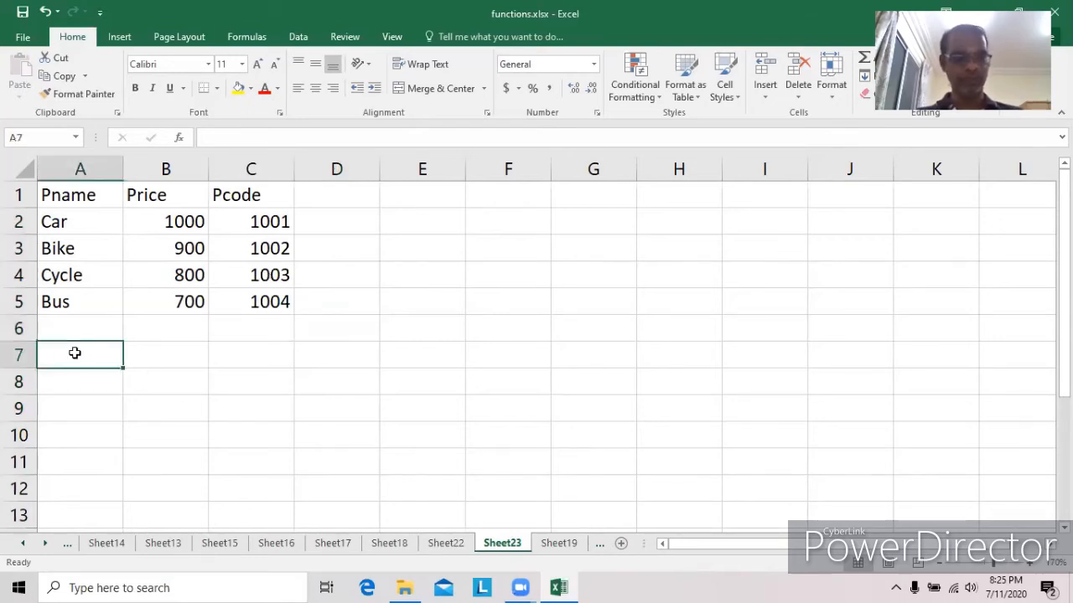
type("Right to Left Appro")
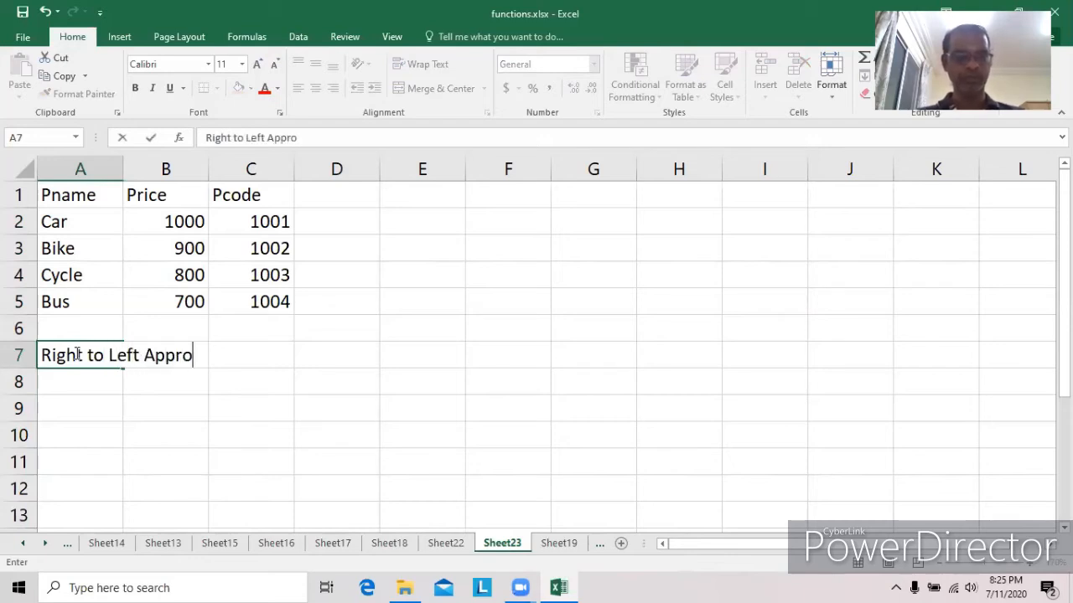
key("Caps_Lock")
type("ACH")
key("BackSpace")
key("BackSpace")
key("BackSpace")
key("Caps_Lock")
type("ach")
key("Return")
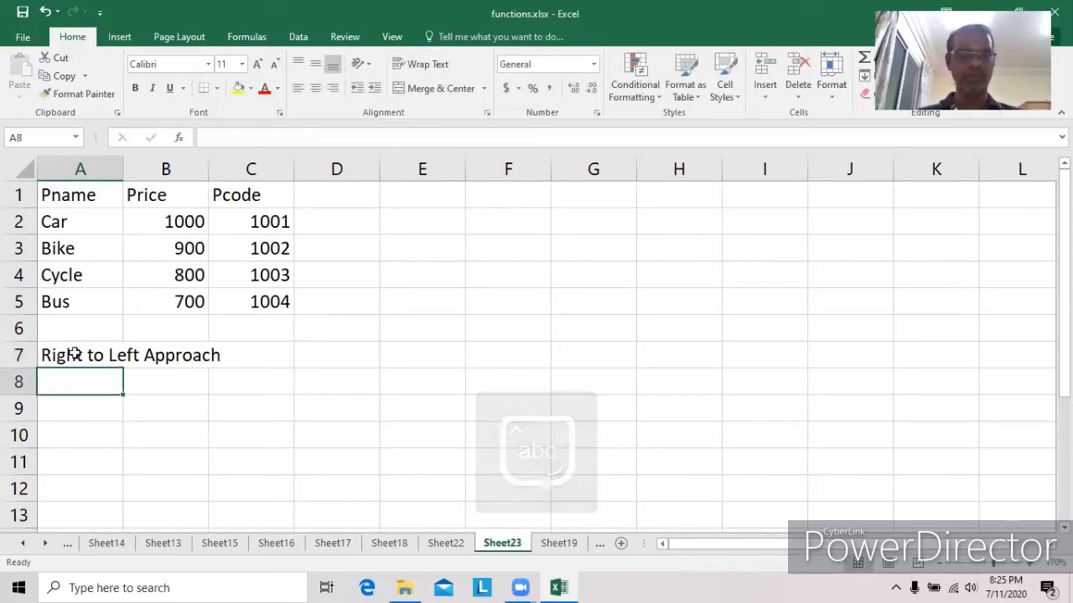
Enter the labels "Pcode :", "Pname :" and "Price :" in cells E1 to E3
left_click(427, 197)
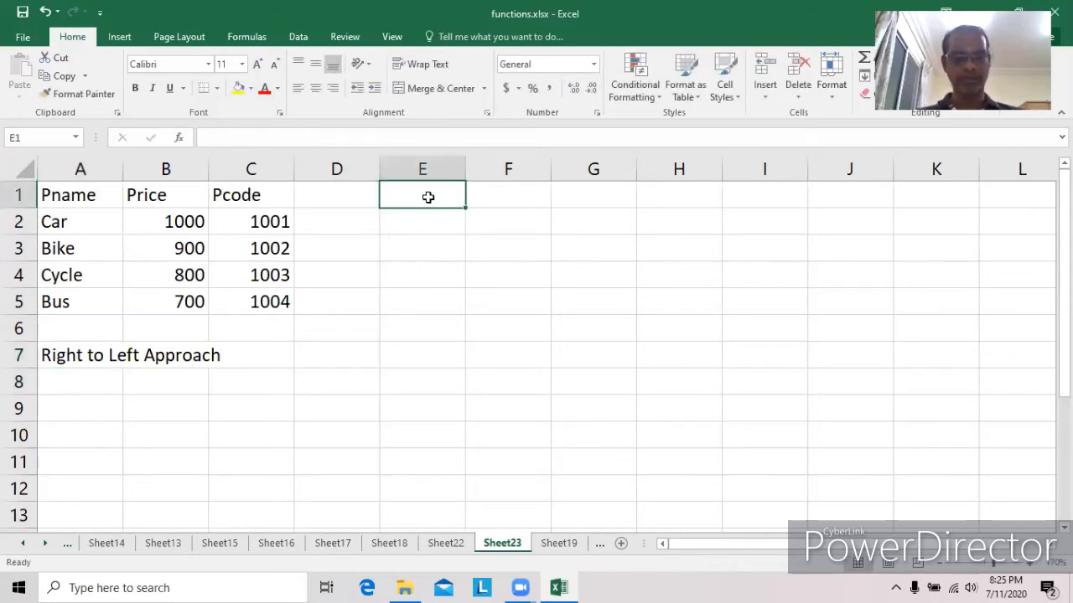
type("Pcode")
key("Return")
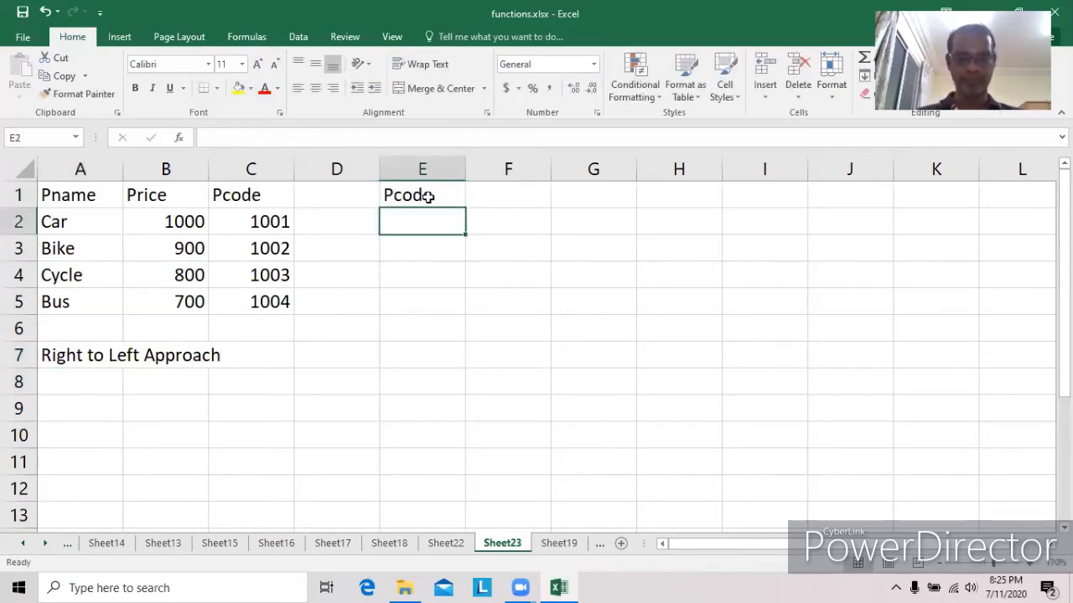
left_click(427, 197)
double_click(427, 196)
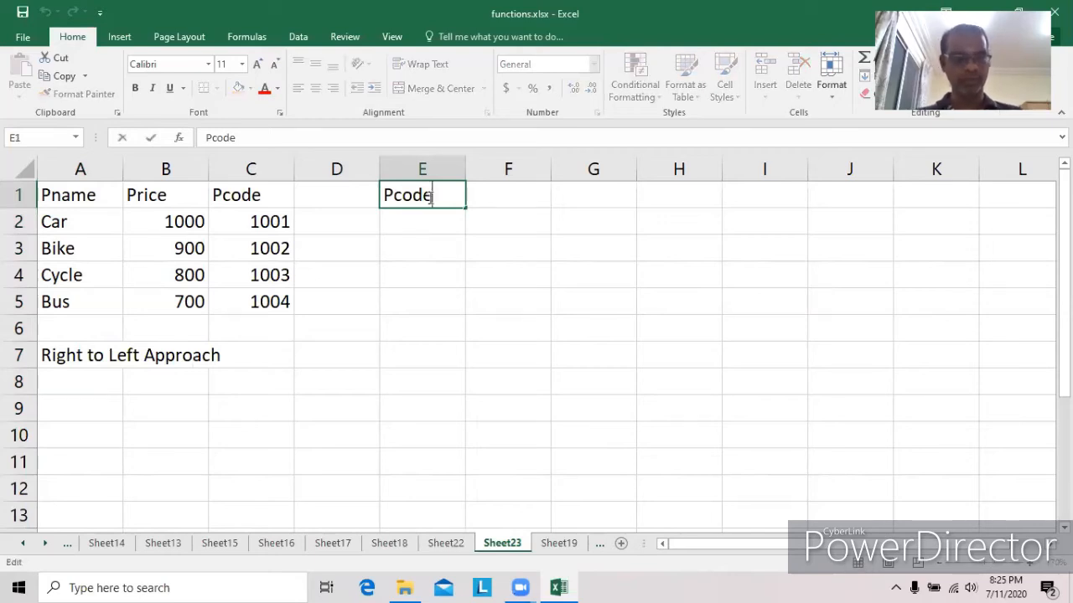
type(":")
key("Return")
type("P")
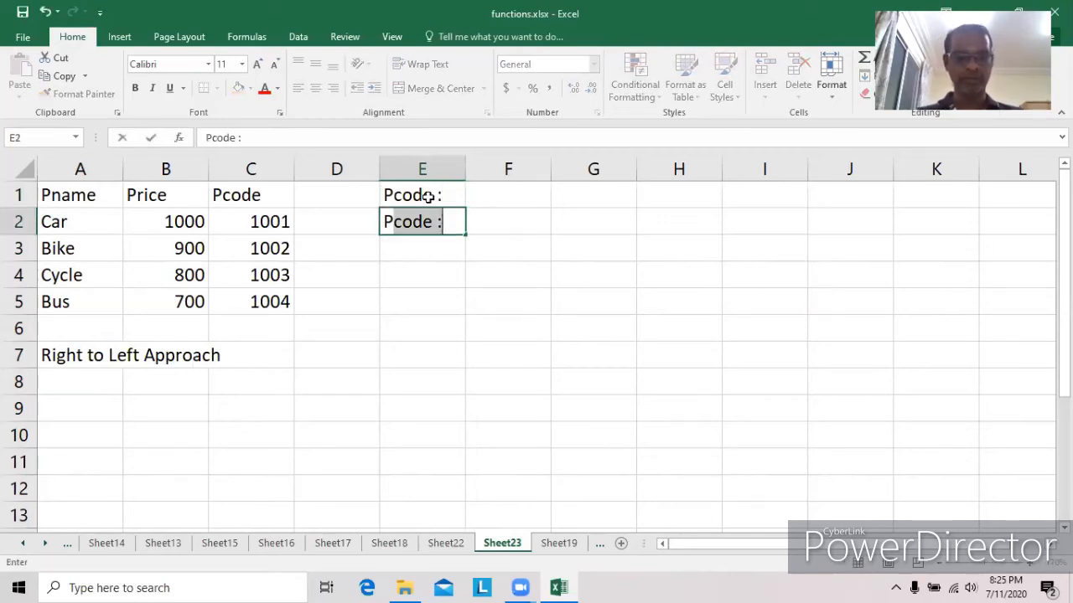
type("name :")
key("Return")
type("Price'")
key("BackSpace")
type(":")
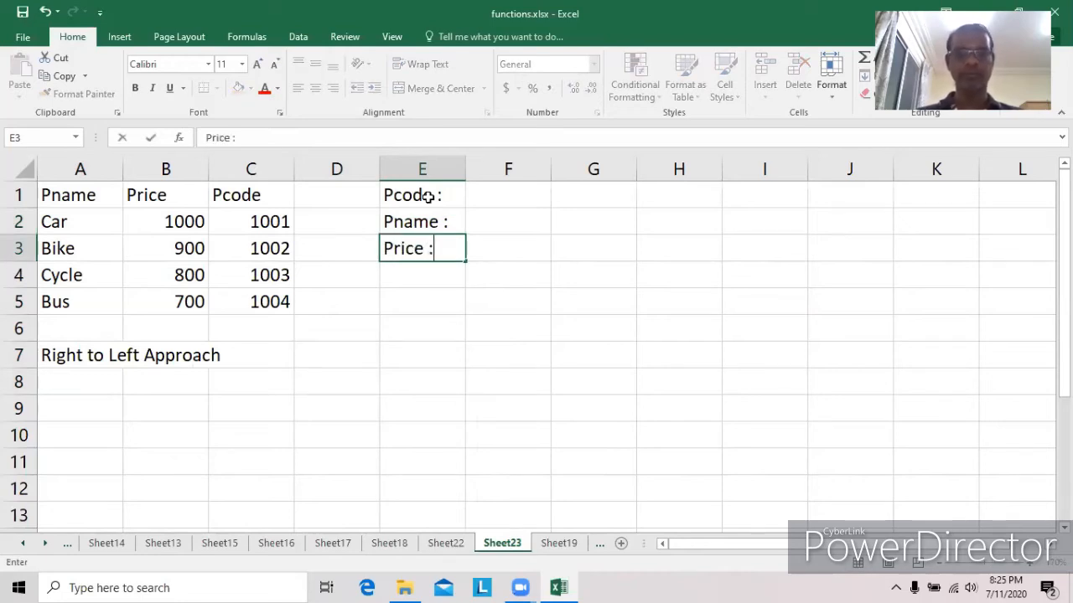
Enter 1001 in F1 as the product code to look up
left_click(504, 196)
type("1001")
key("Return")
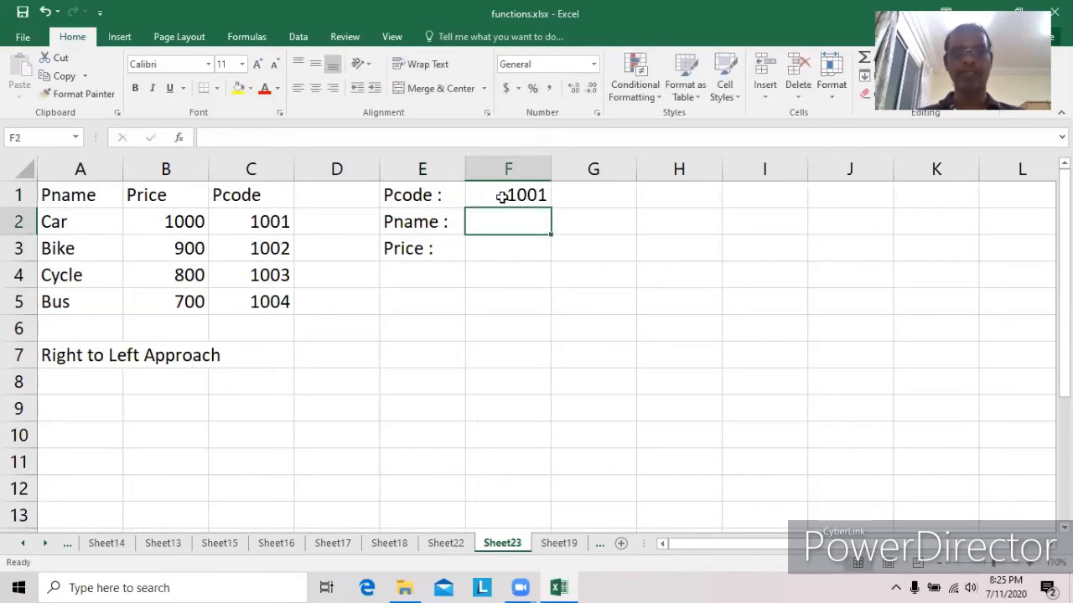
Enter the formula =lookup(f1,c2:c5,a2:a5) in F2 to return the product name for the code in F1
type("=loo")
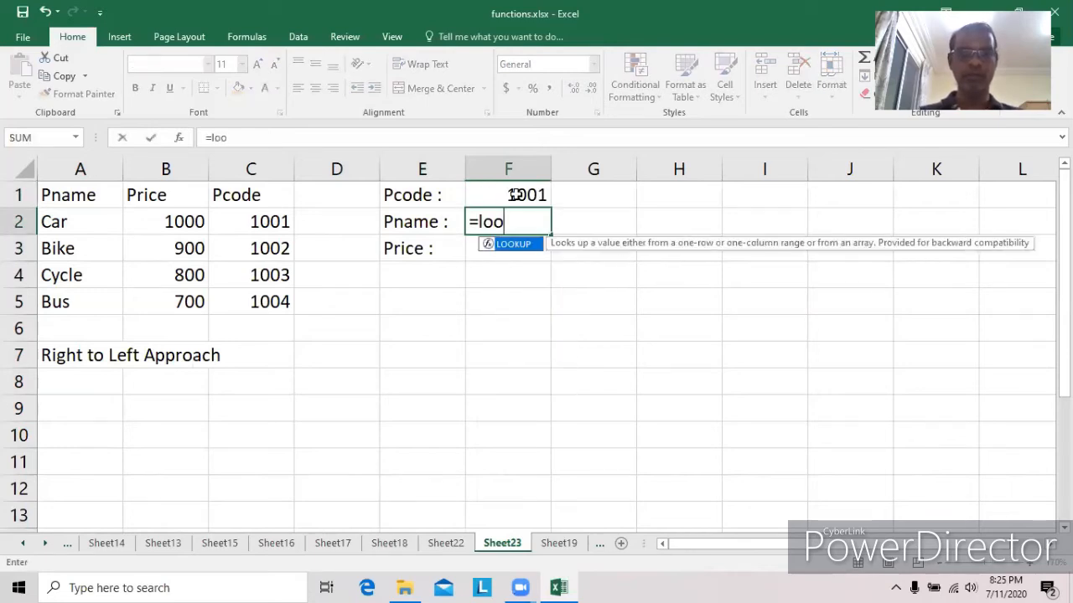
type("kup(")
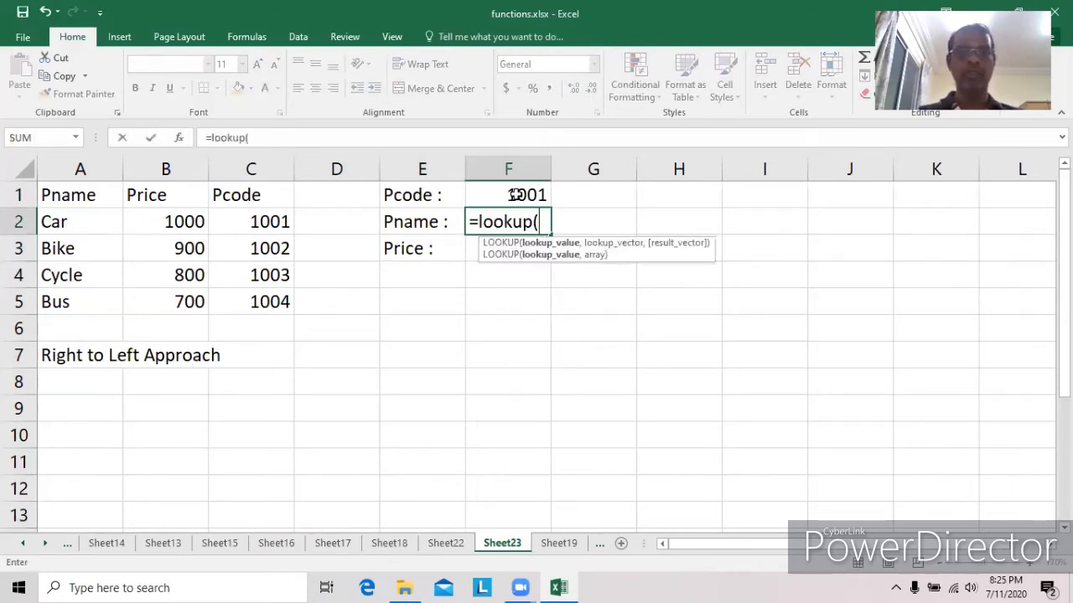
type("f1,")
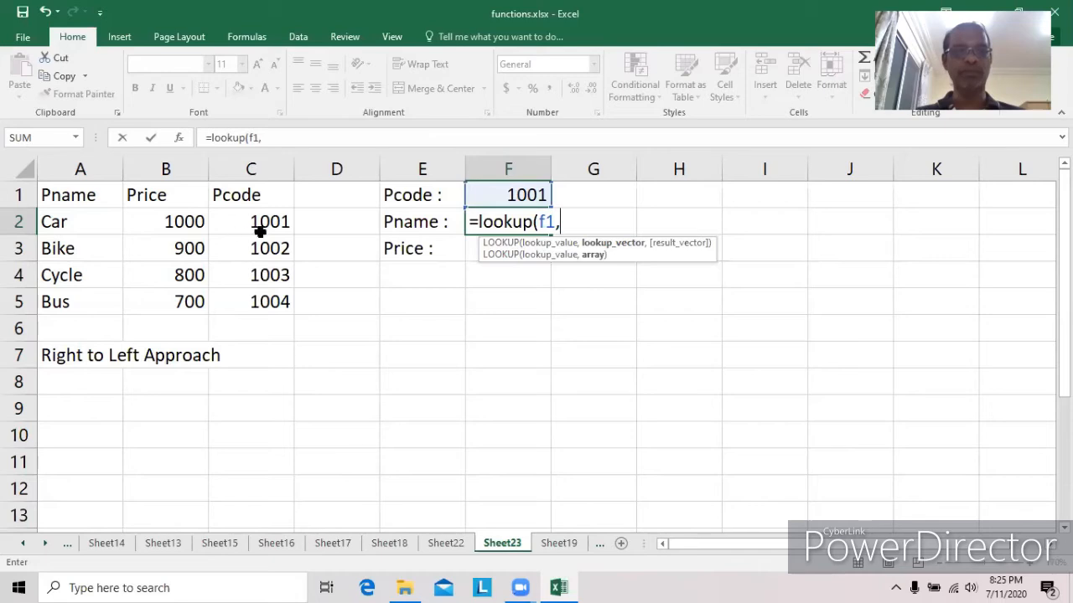
type("c2")
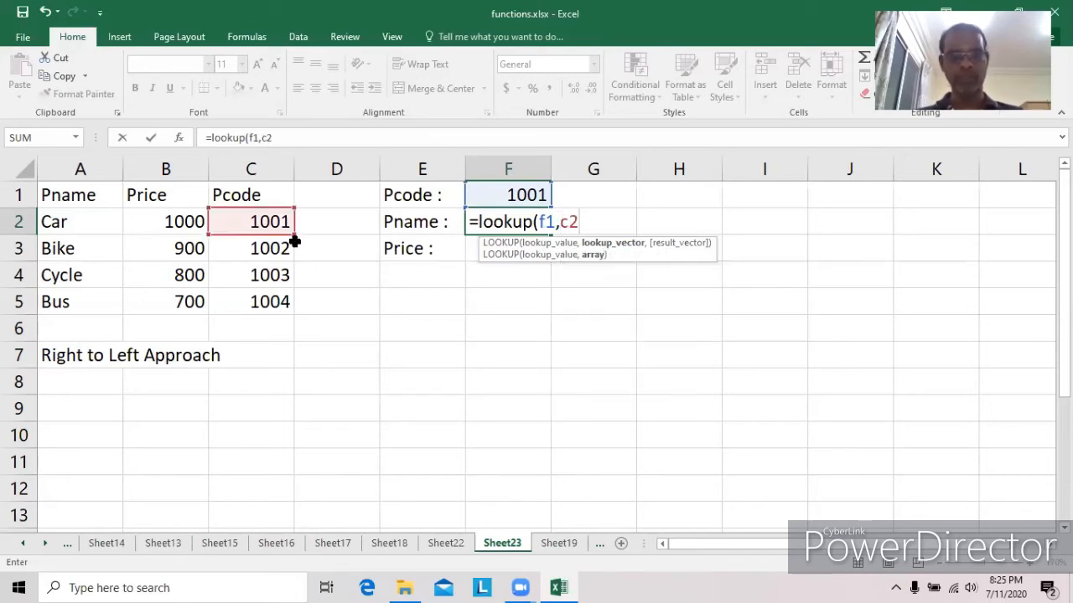
type(":")
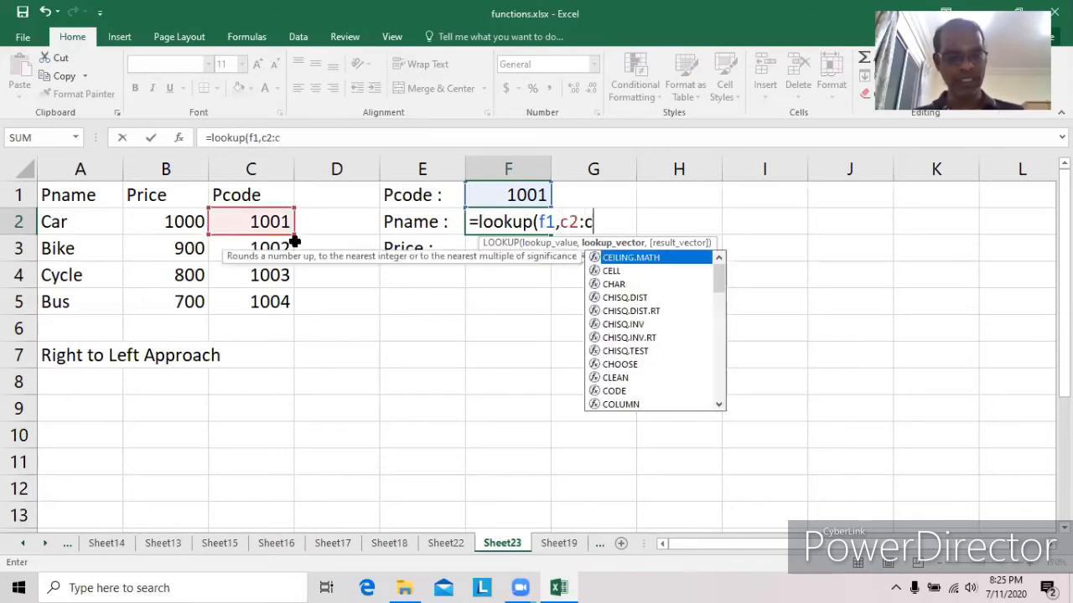
type("c5,")
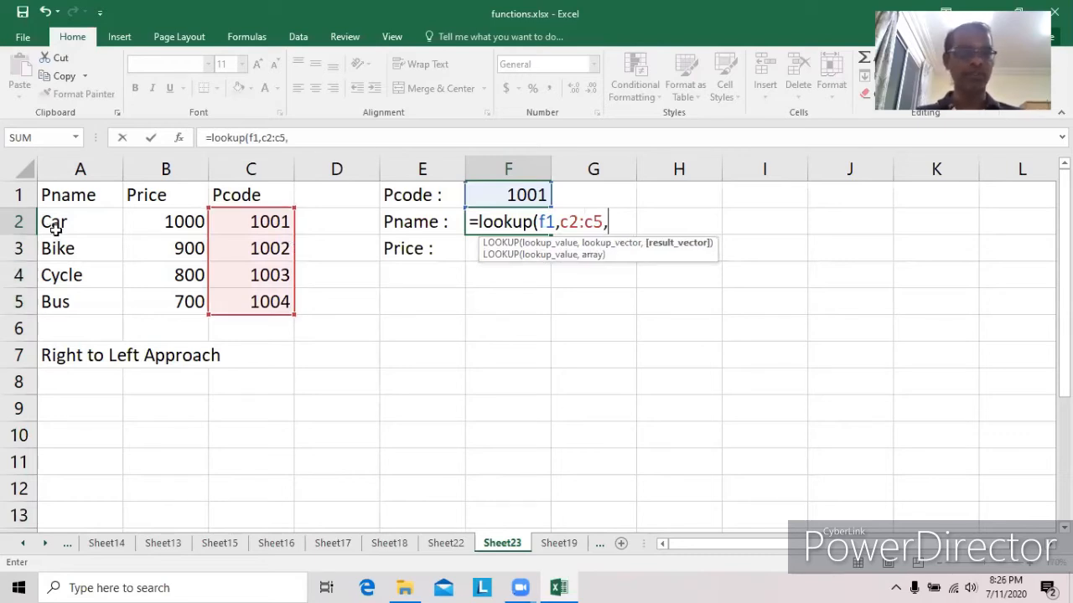
type("a2:a5")
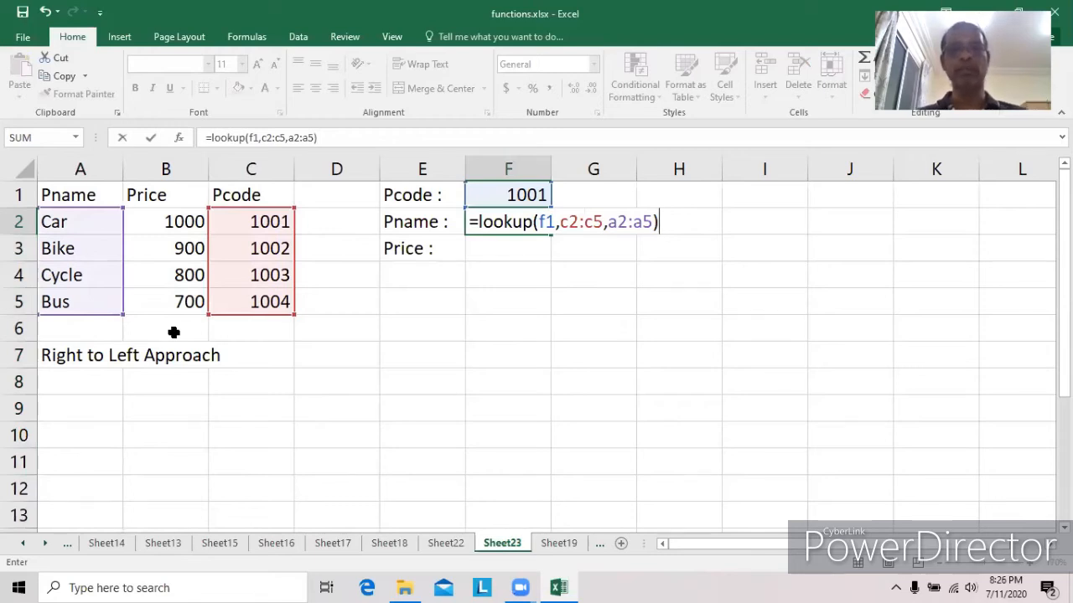
key("Return")
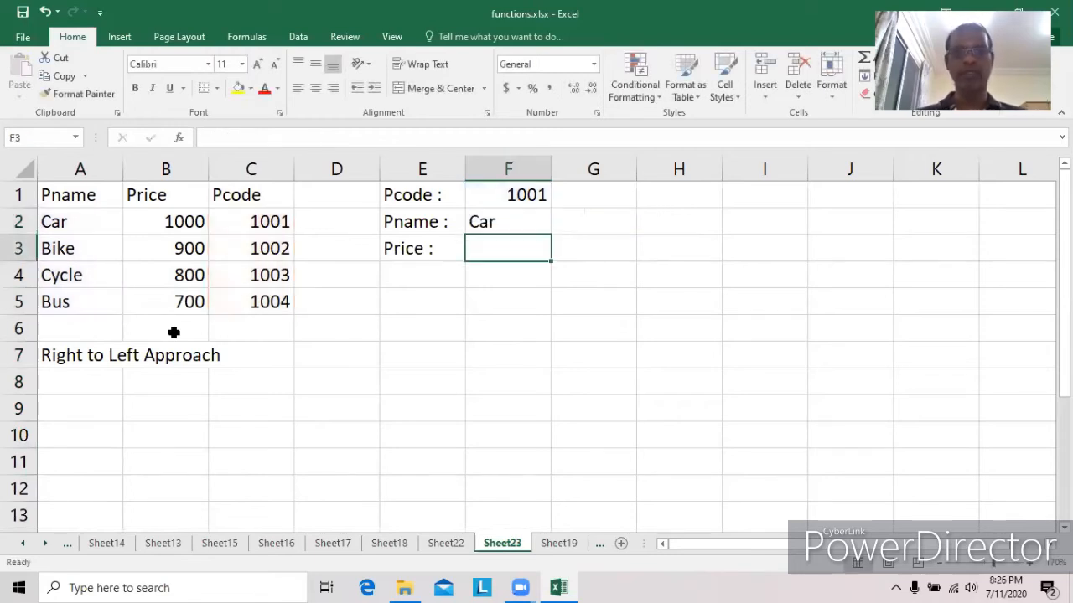
Enter the formula =lookup(f1,c2:c5,b2:b5) in F3 to return the product's price for the code in F1
type("=loo")
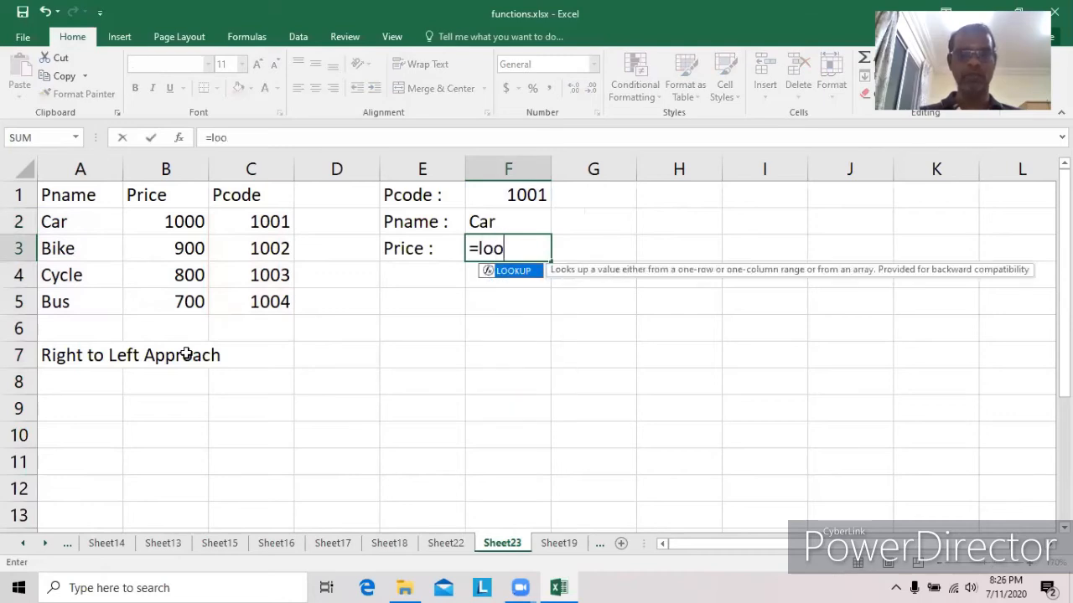
type("kup")
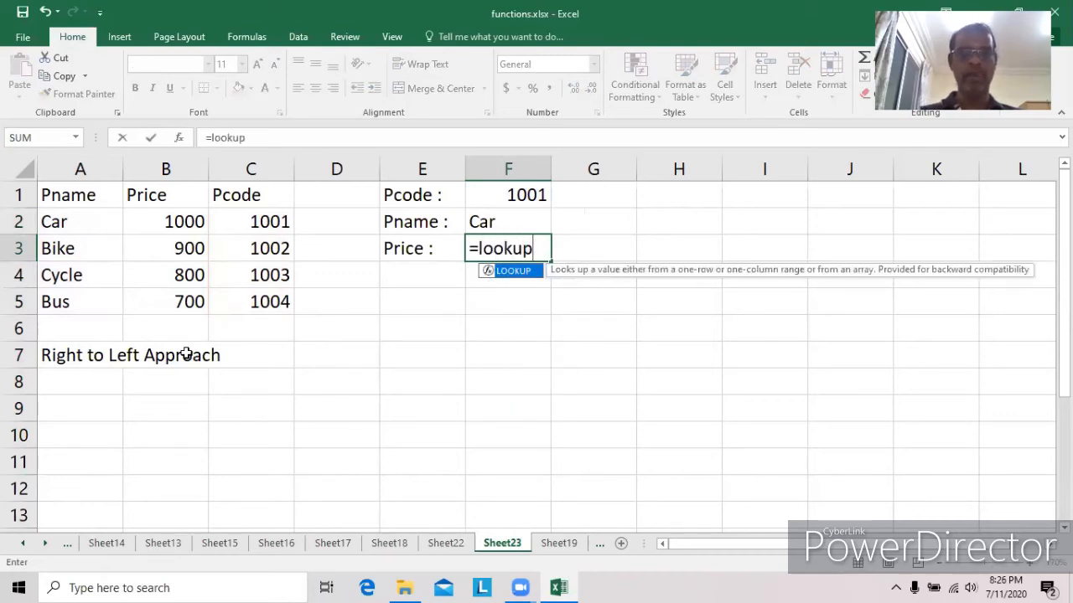
type("(f1")
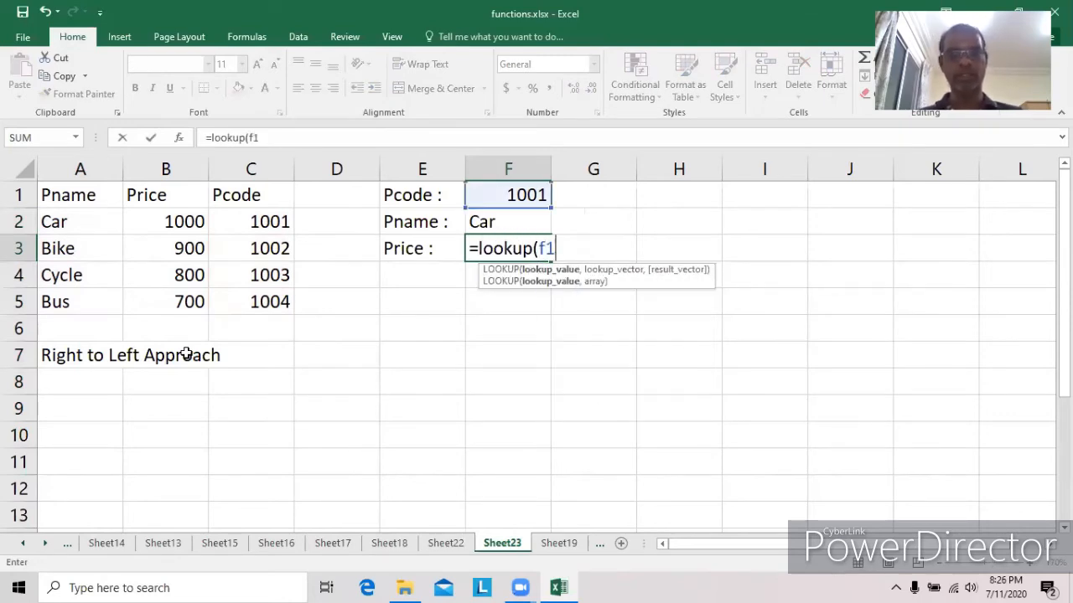
type(",c2")
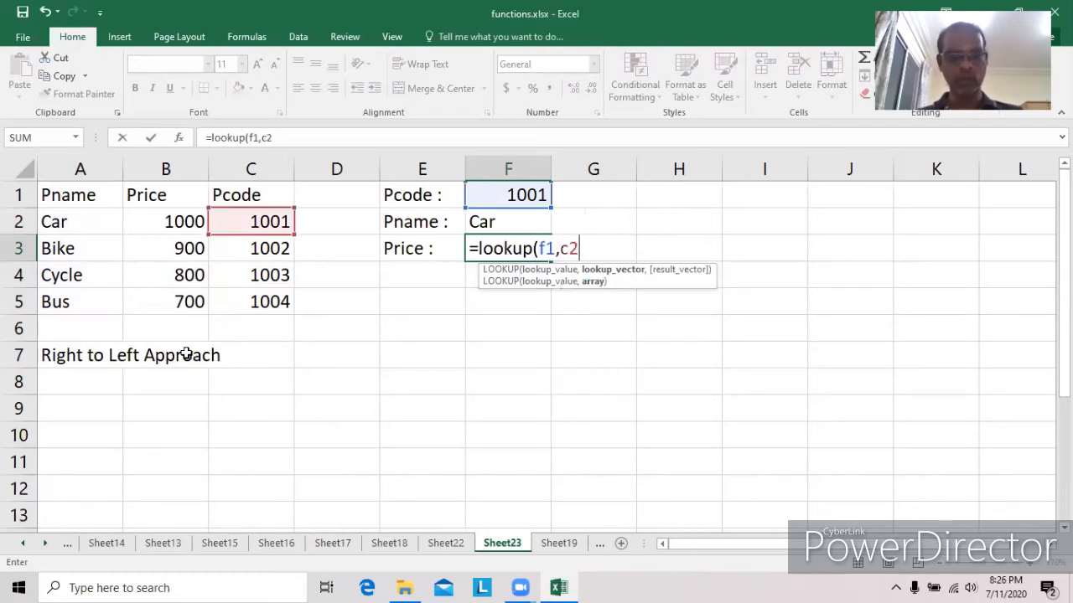
type(":c5,")
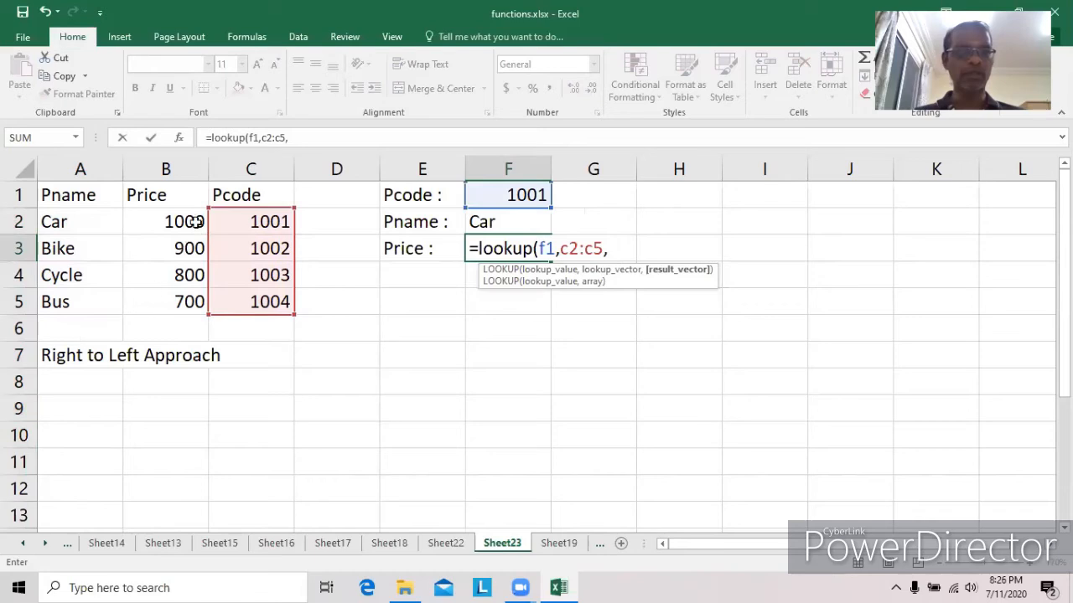
type("b2")
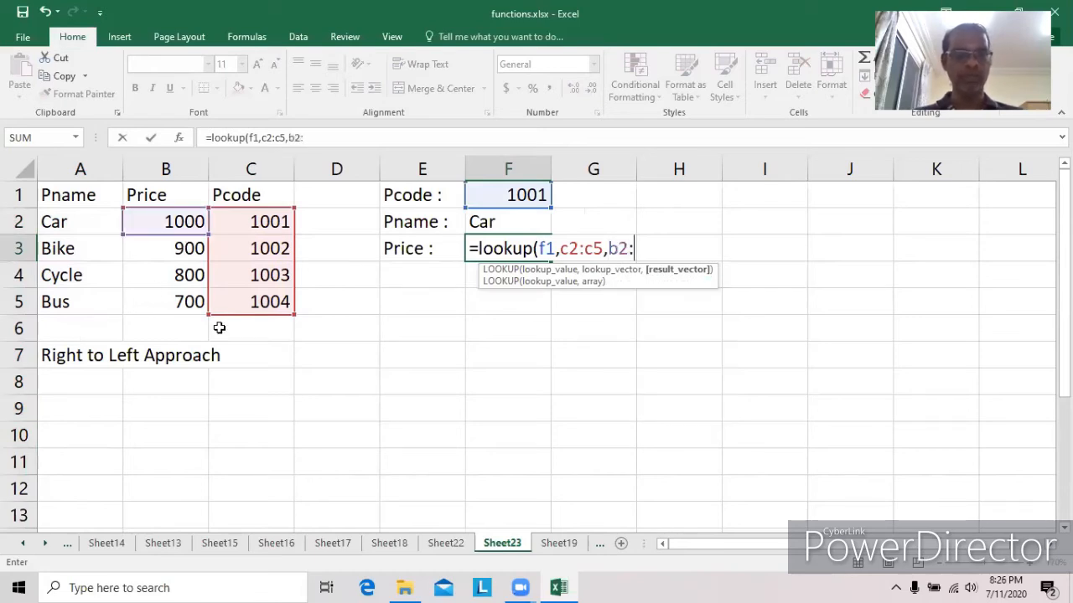
type(":b5)")
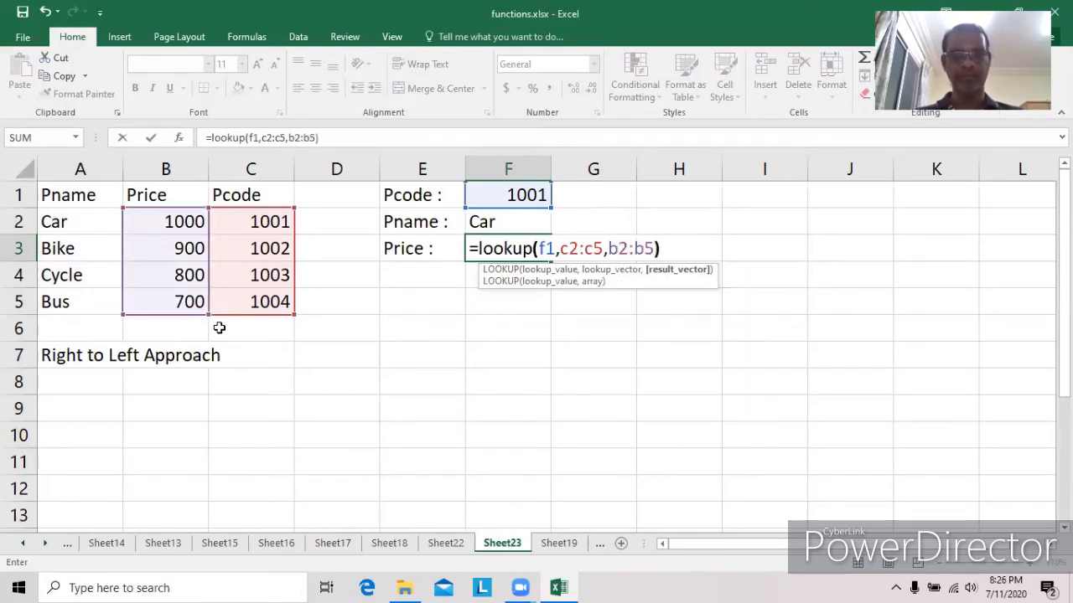
key("Return")
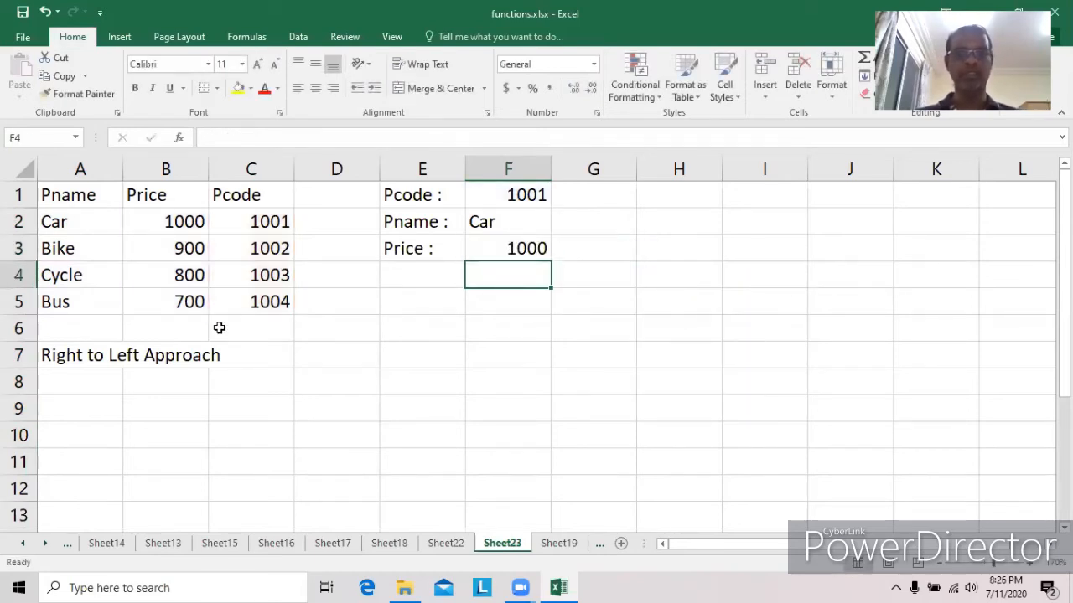
Test the lookup formulas by entering the product codes 1002, 1003 and 1004 one after another in F1
left_click(526, 195)
type("1002")
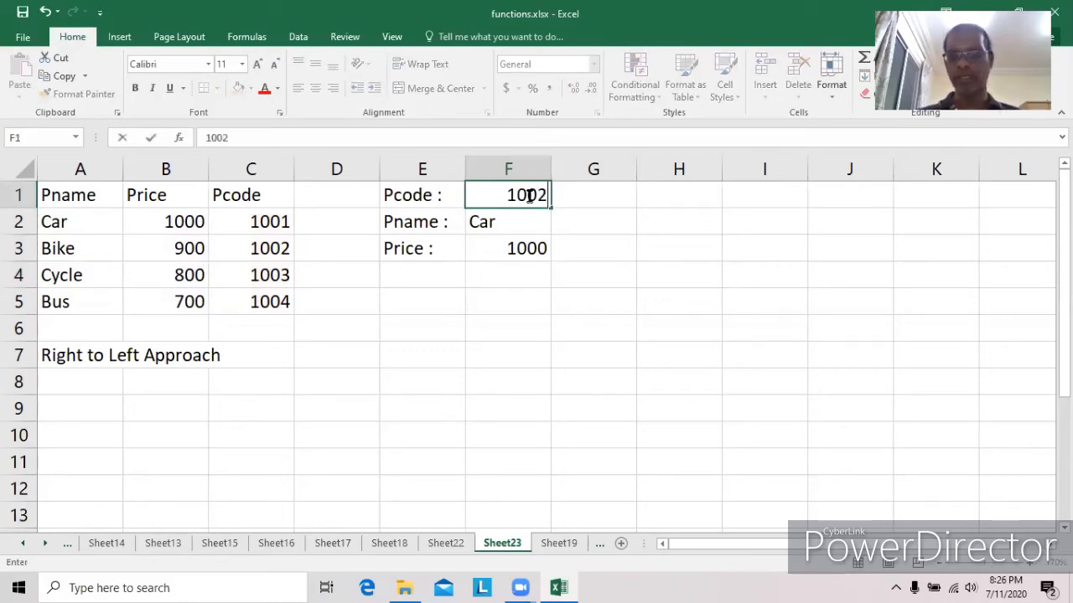
key("Return")
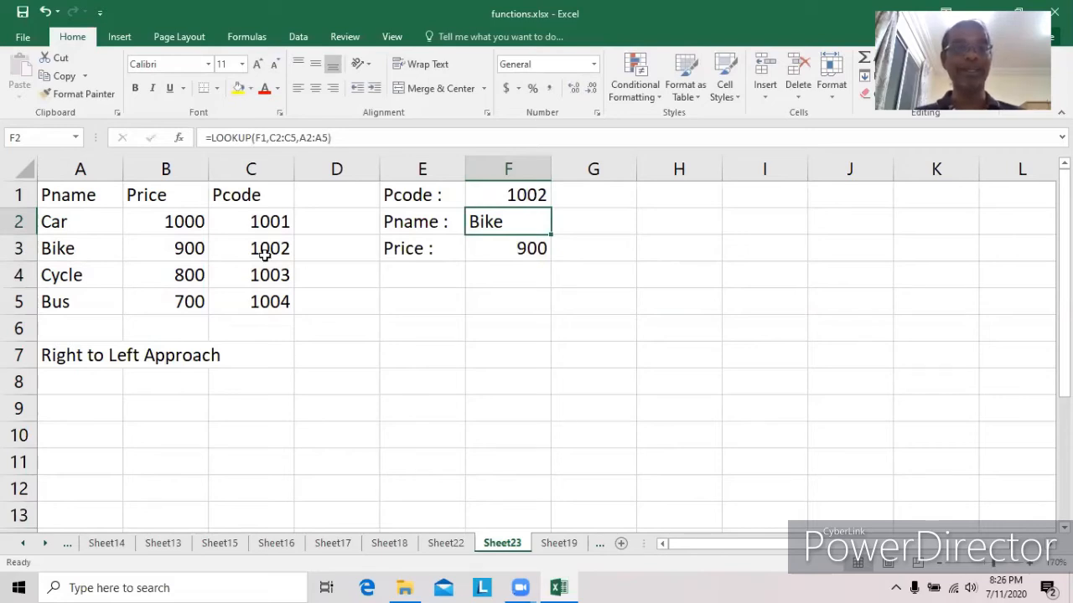
left_click(533, 196)
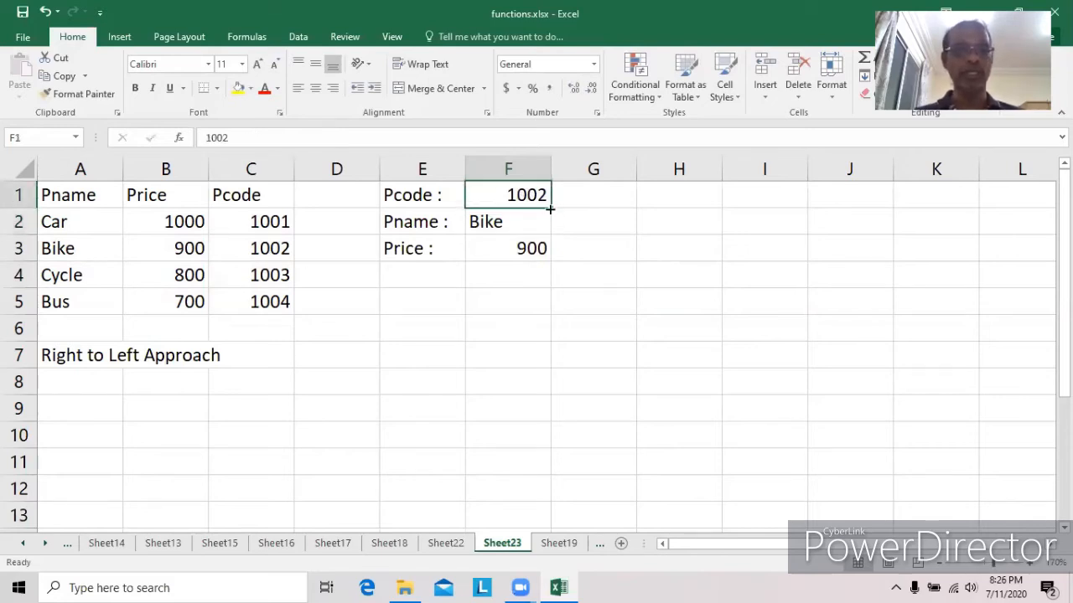
type("1003")
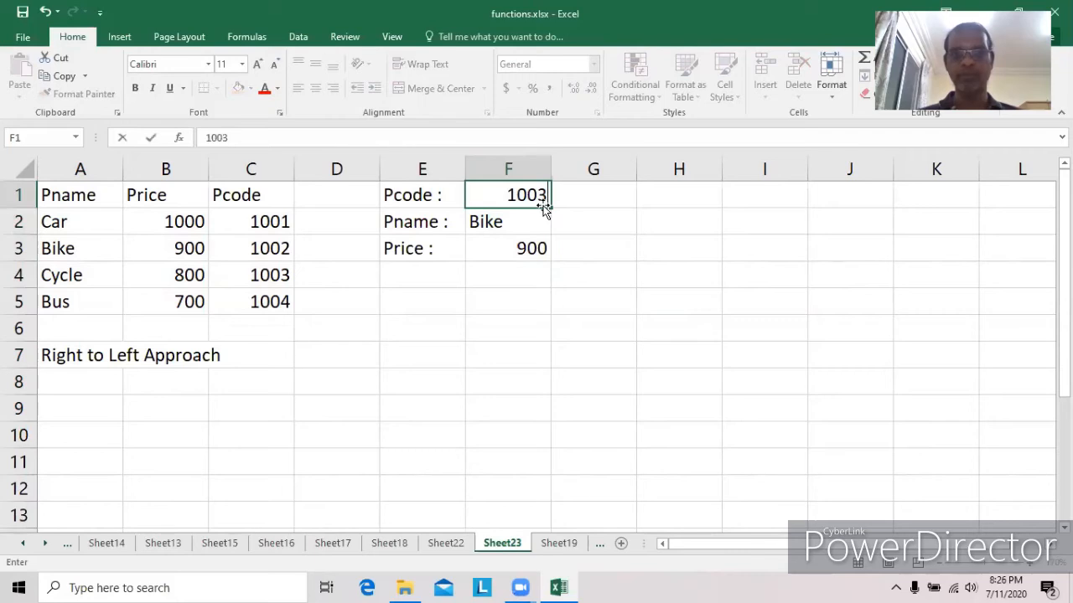
key("Return")
left_click(479, 194)
type("1004")
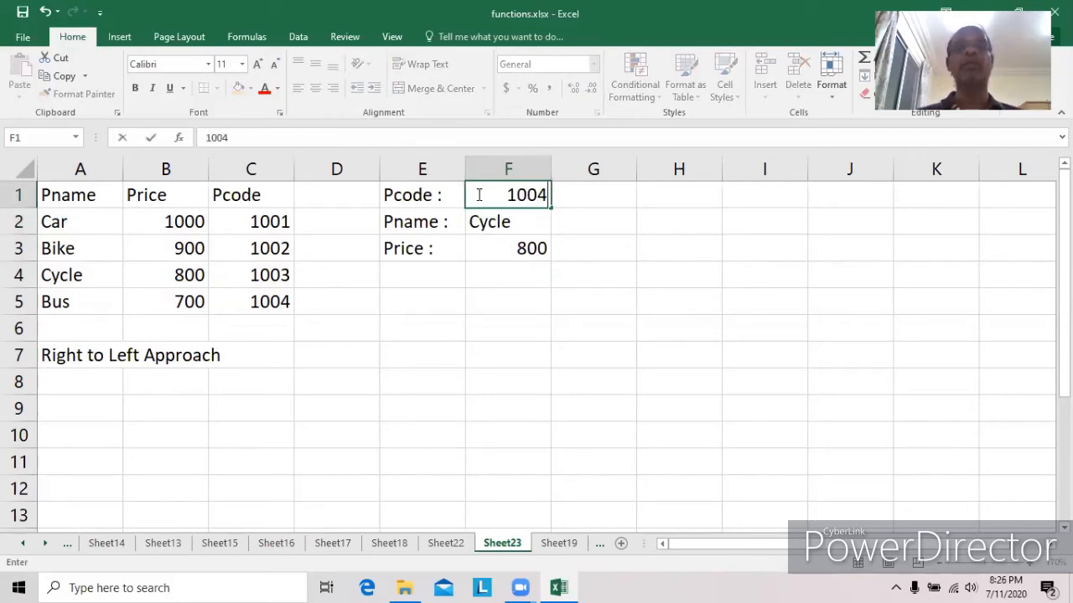
key("Return")
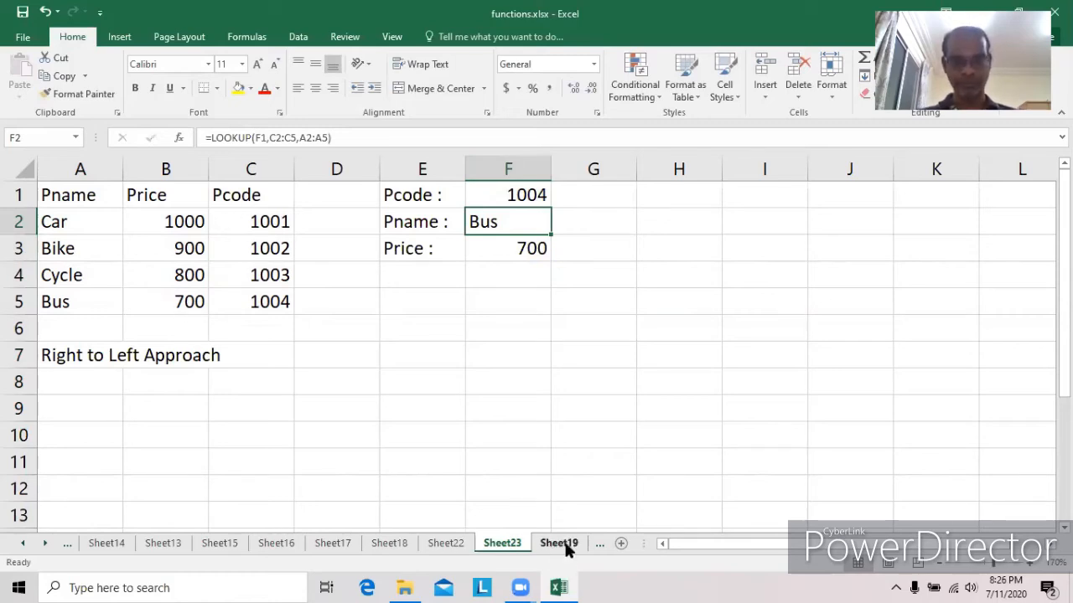
Add a new blank worksheet directly after Sheet23
left_click(621, 543)
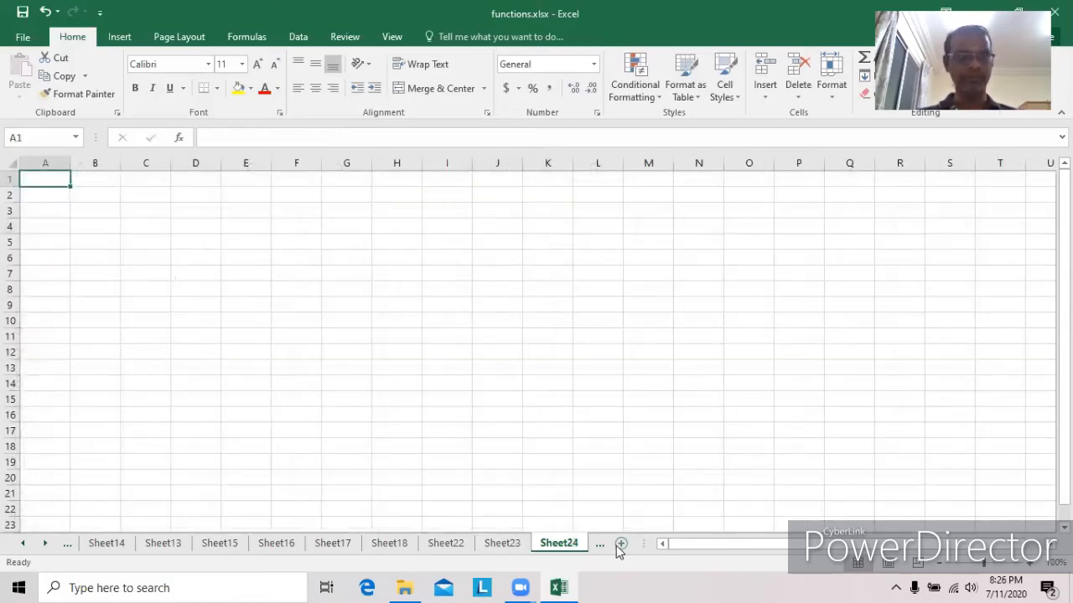
left_click(1030, 563)
left_click(1030, 563)
left_click(1029, 563)
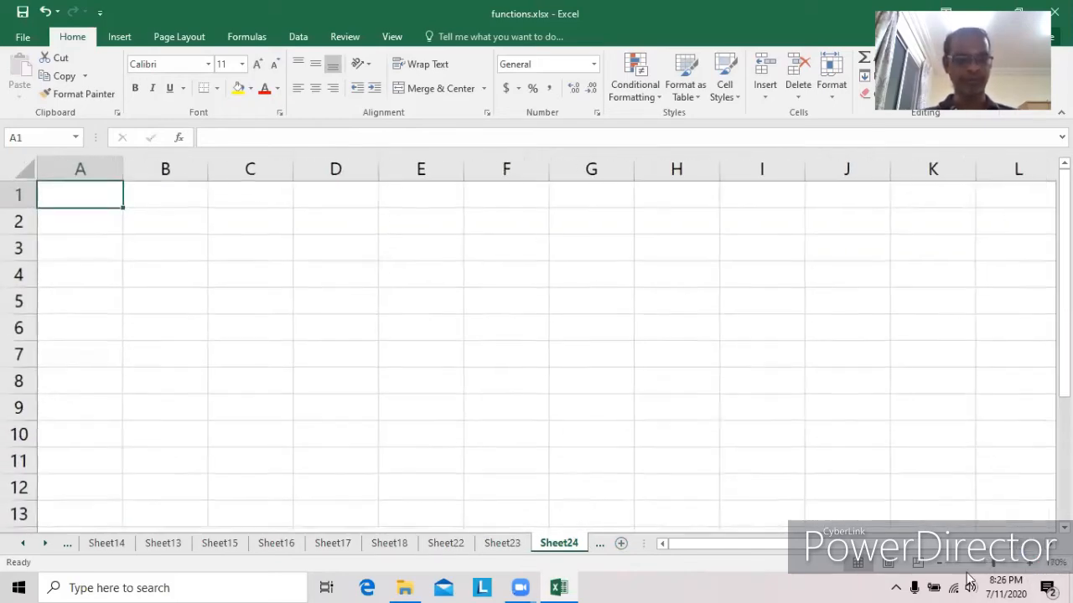
Enter the row labels "Pcode", "Pname" and "Price" in cells A1 to A3 of the new sheet
type("Pname")
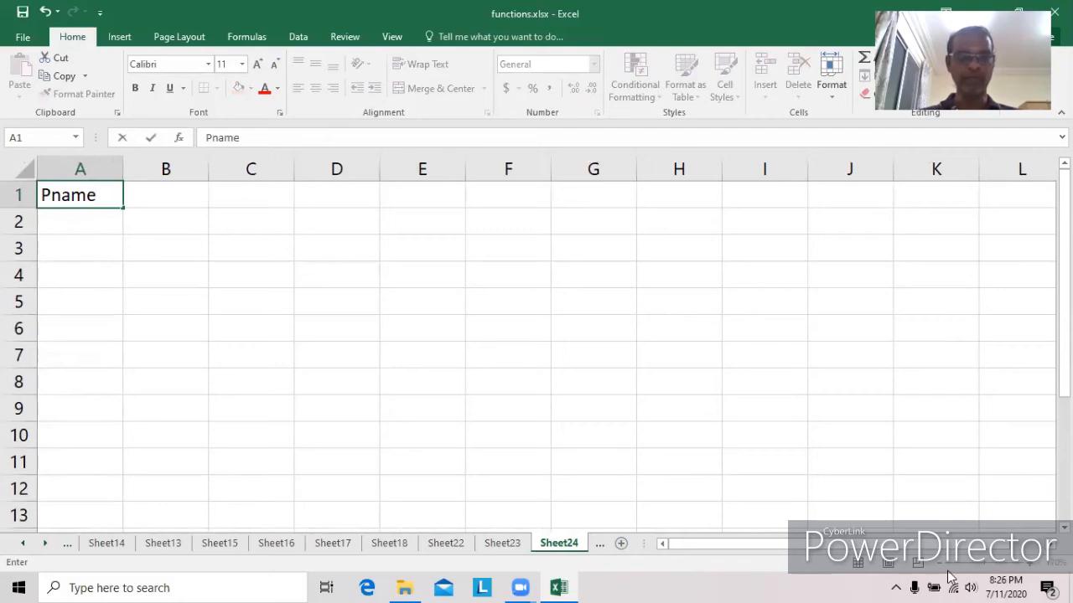
key("BackSpace")
key("BackSpace")
key("BackSpace")
key("BackSpace")
type("code")
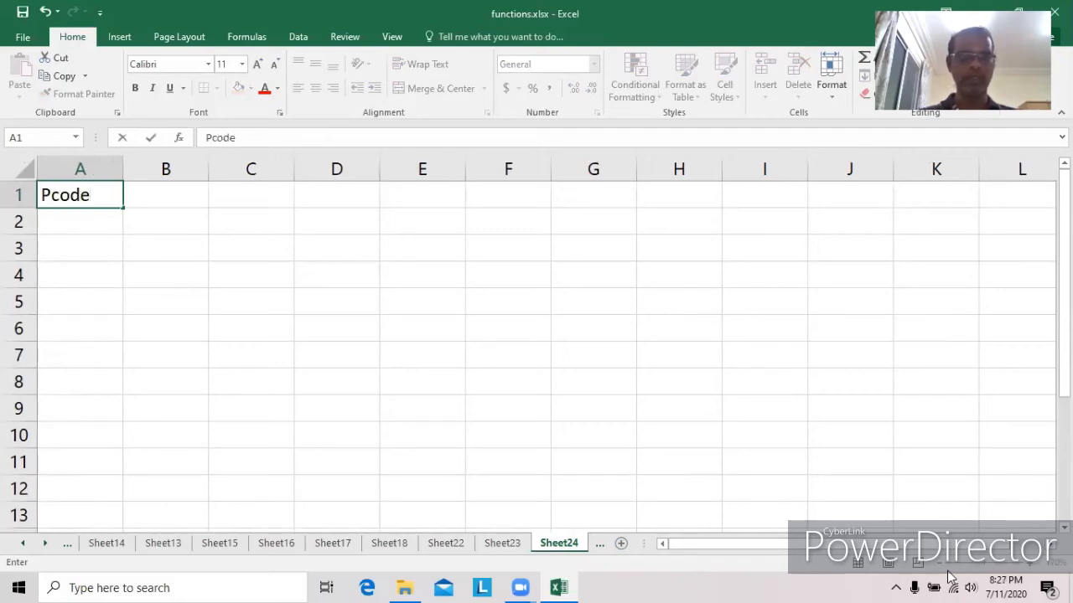
key("Return")
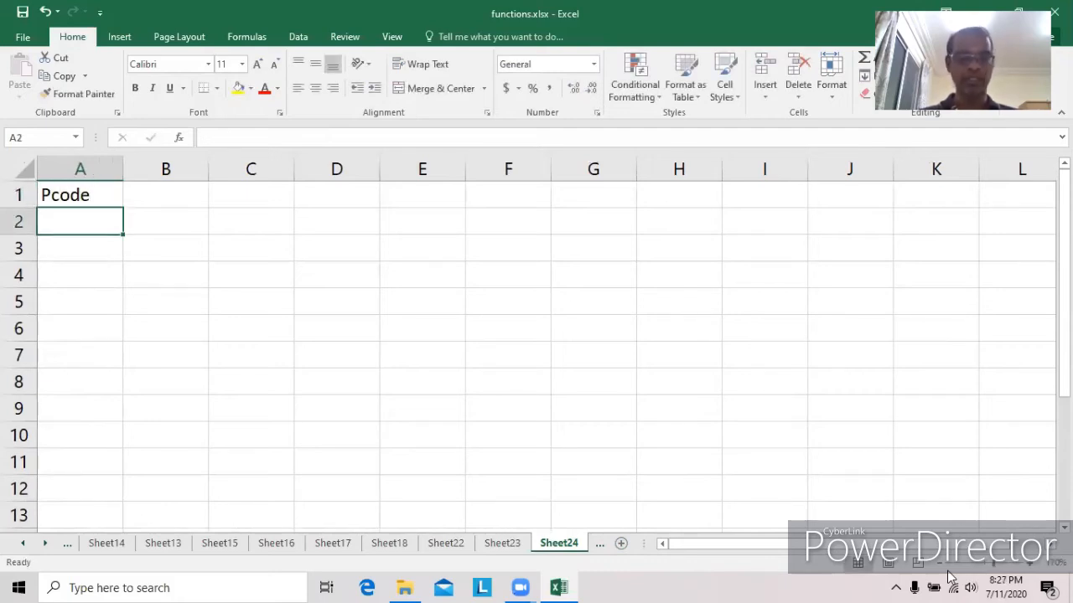
type("Pname")
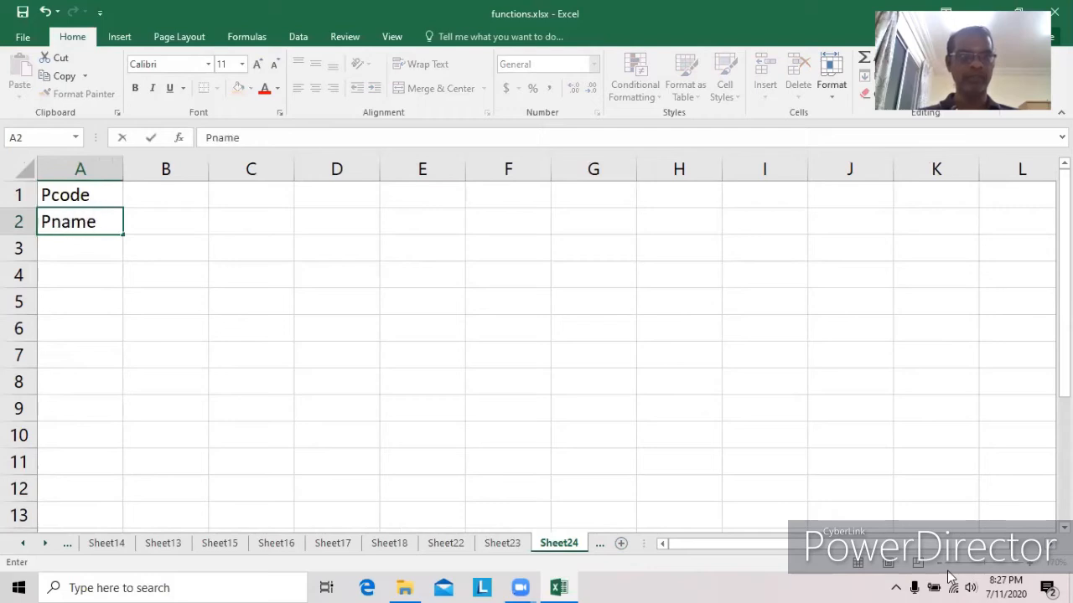
key("Return")
type("Pcode")
key("BackSpace")
key("BackSpace")
key("BackSpace")
key("BackSpace")
type("rice")
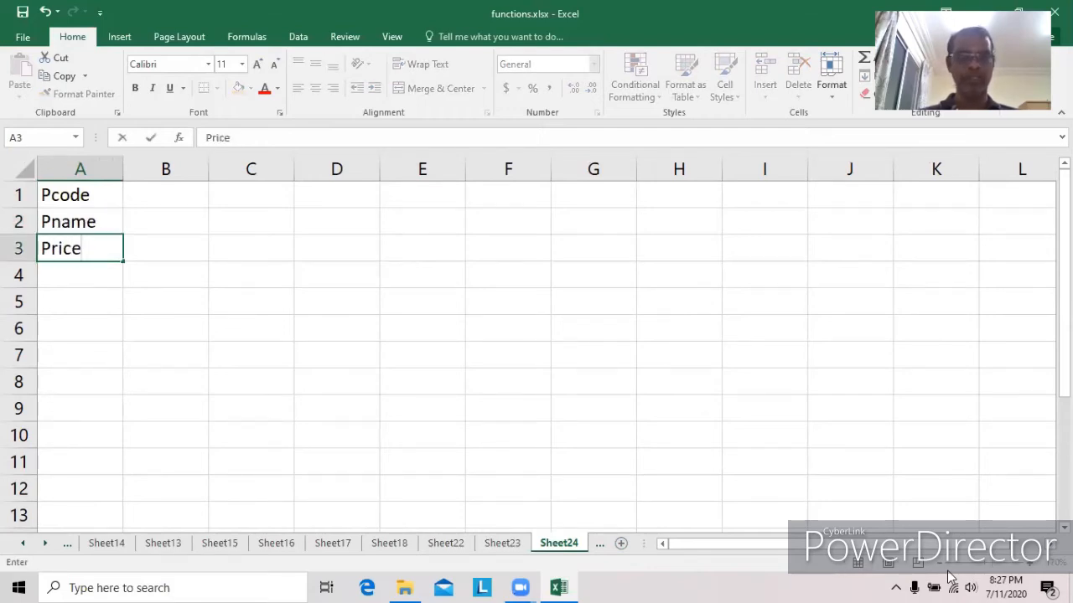
key("Return")
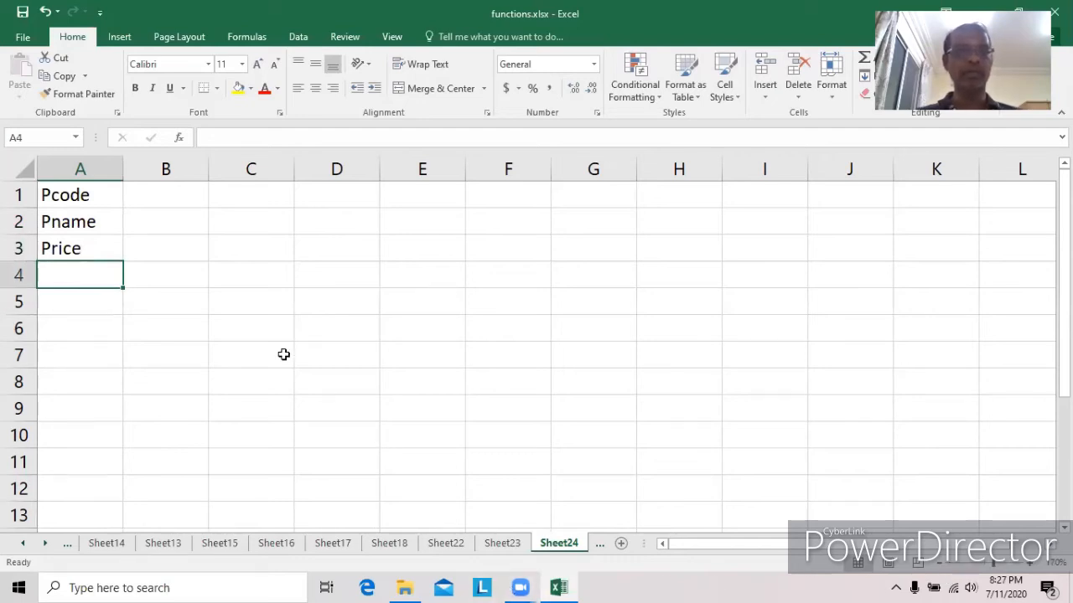
Fill the Pcode row with the product codes 1001, 1002, 1003 and 1004 in cells B1 to E1
left_click(176, 198)
type("1001")
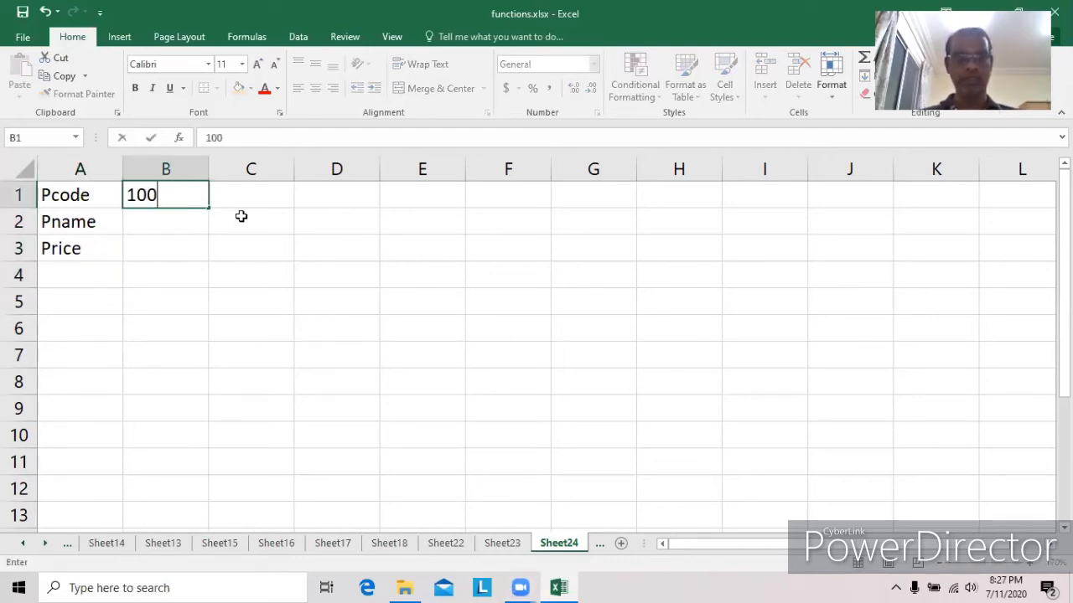
key("Tab")
type("1002")
key("Tab")
type("1002")
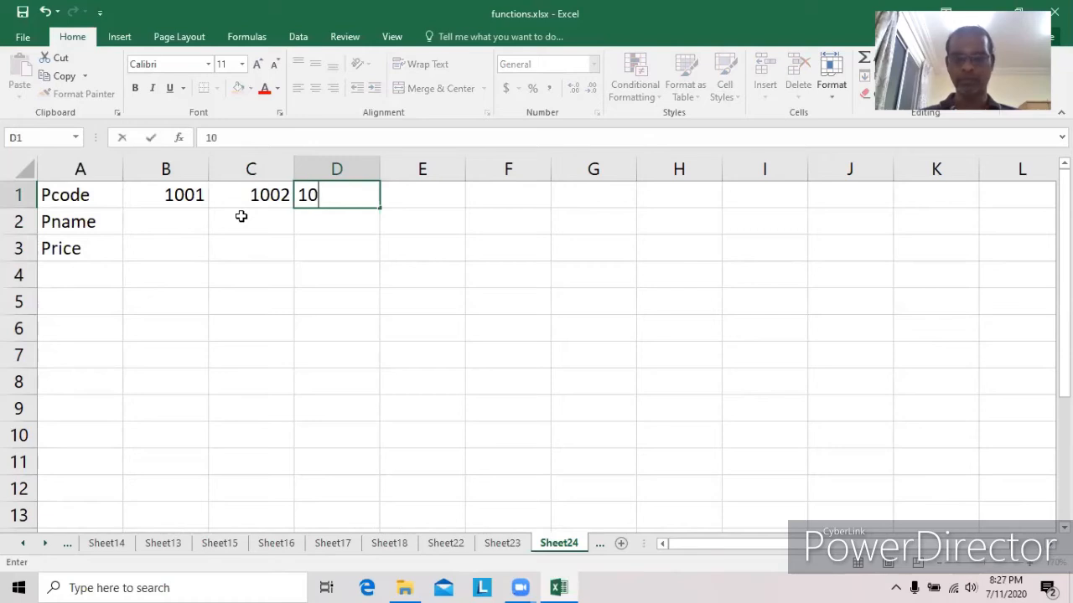
key("BackSpace")
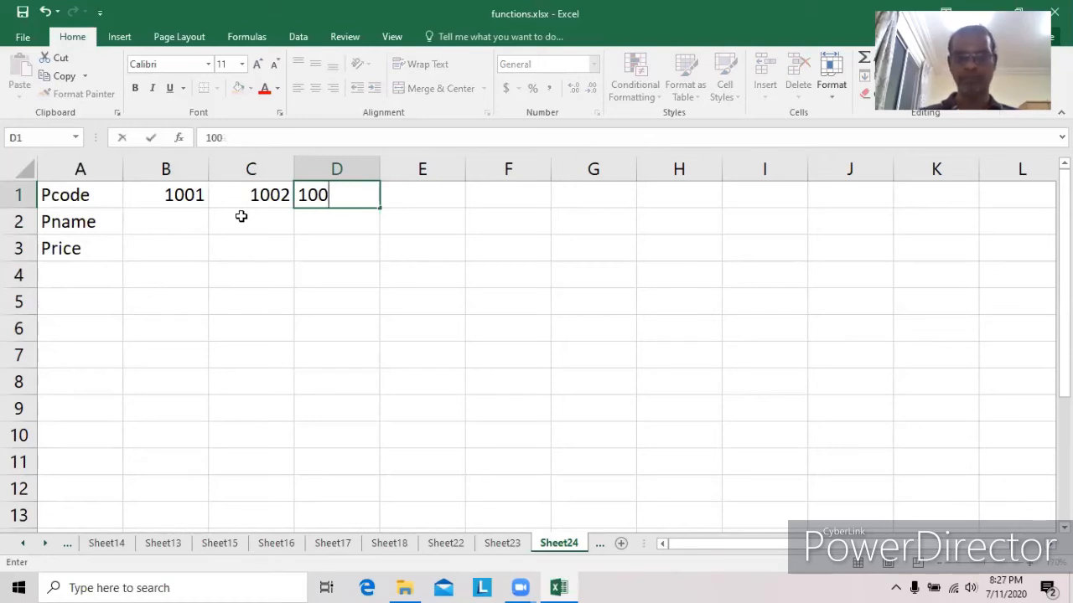
type("3")
key("Tab")
type("1004")
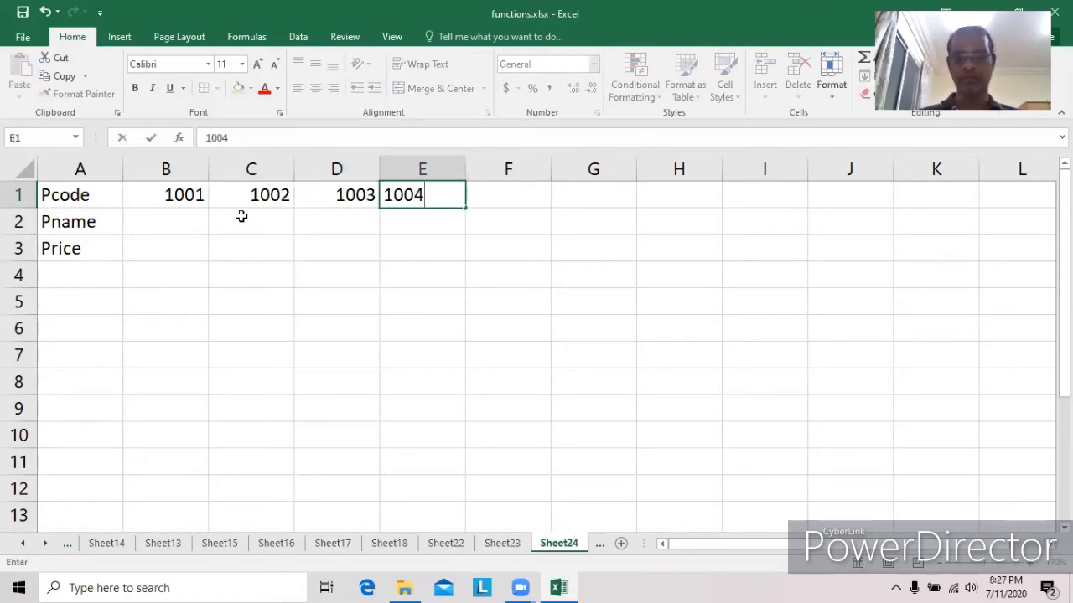
key("Return")
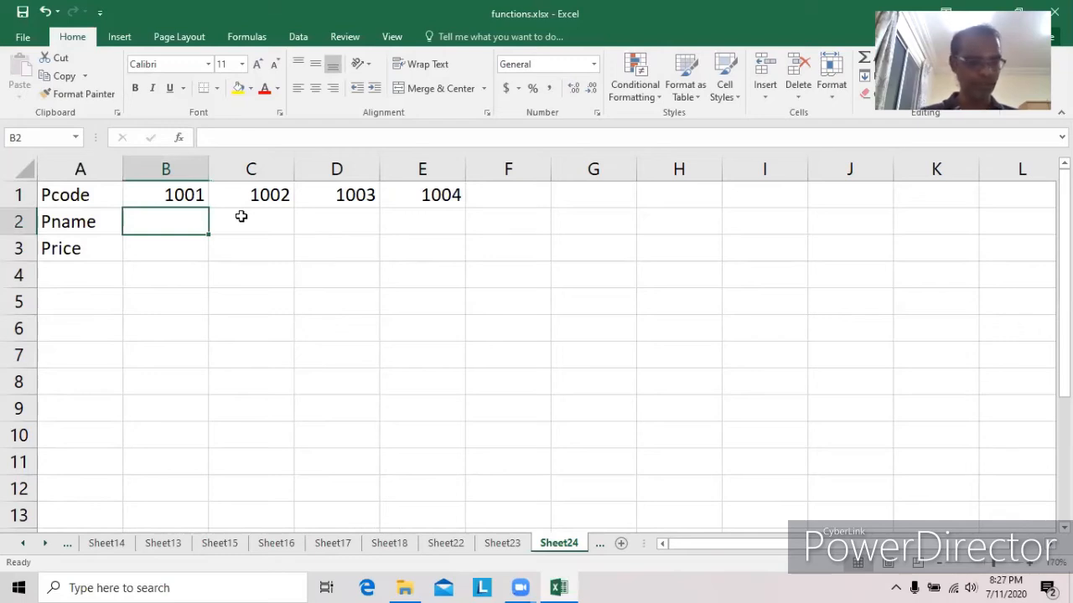
Fill the Pname row with the product names Car, Bike, Cycle and Bus in cells B2 to E2
type("Car")
key("Tab")
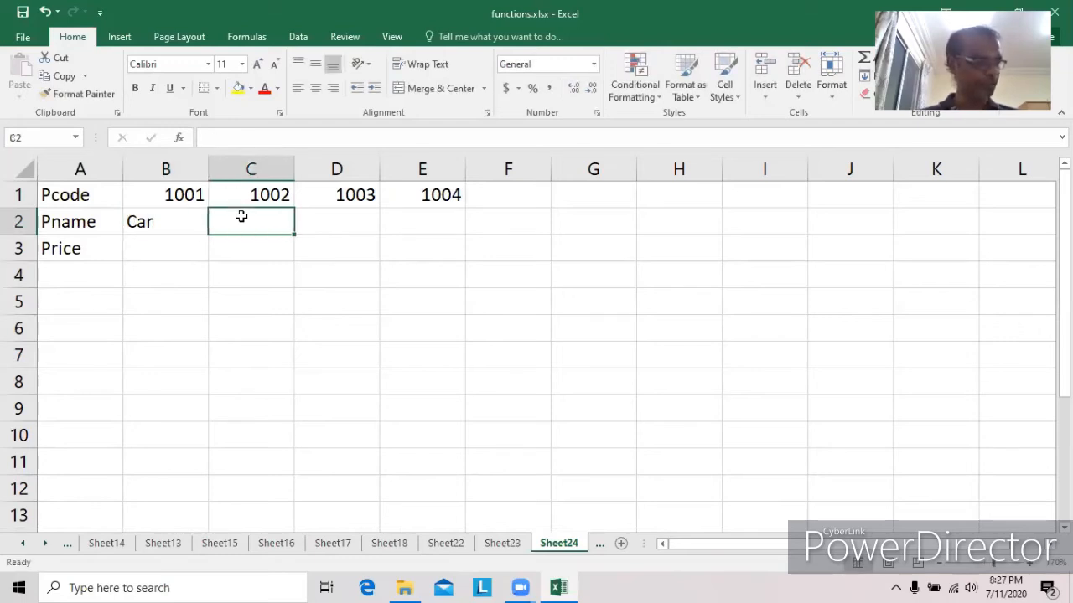
type("Bike")
key("Tab")
type("Cycke")
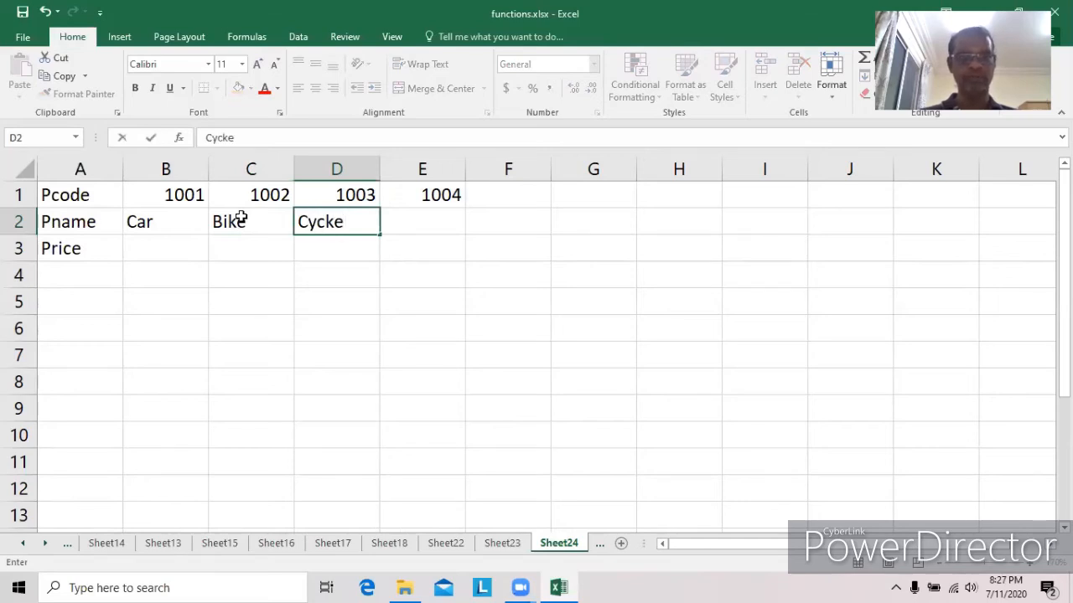
type("=")
key("BackSpace")
key("BackSpace")
type("le")
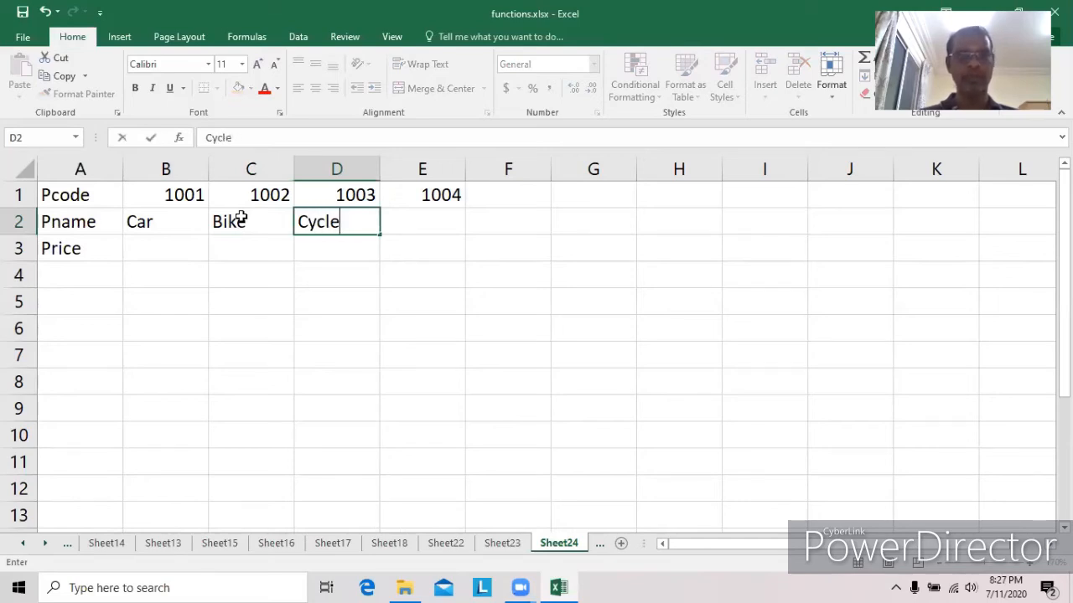
key("Tab")
type("Bus")
key("Return")
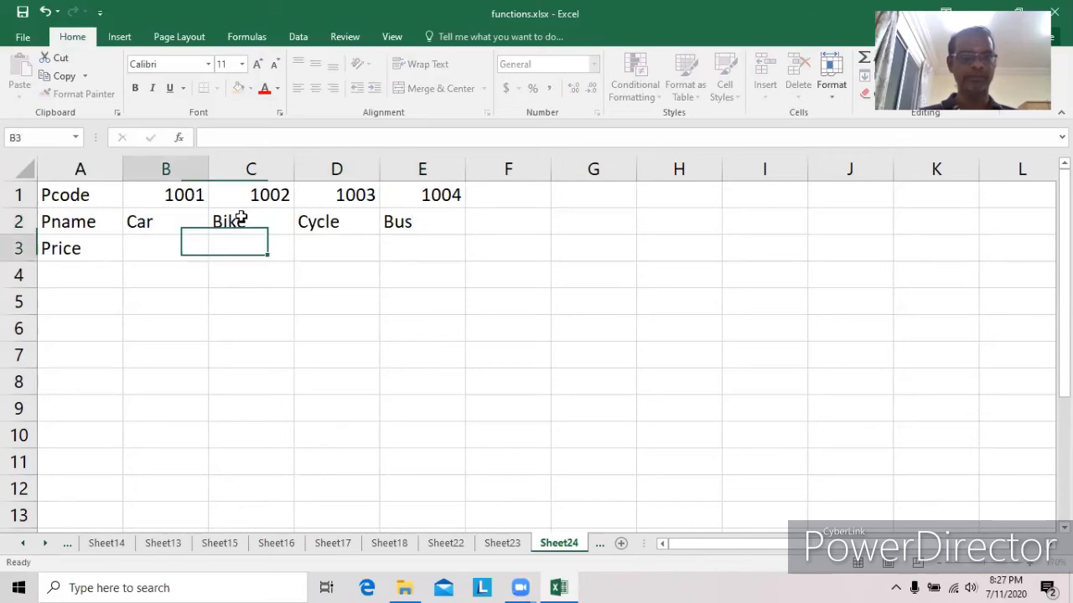
Fill the Price row with 1000, 900, 800 and 700 in cells B3 to E3
type("1000")
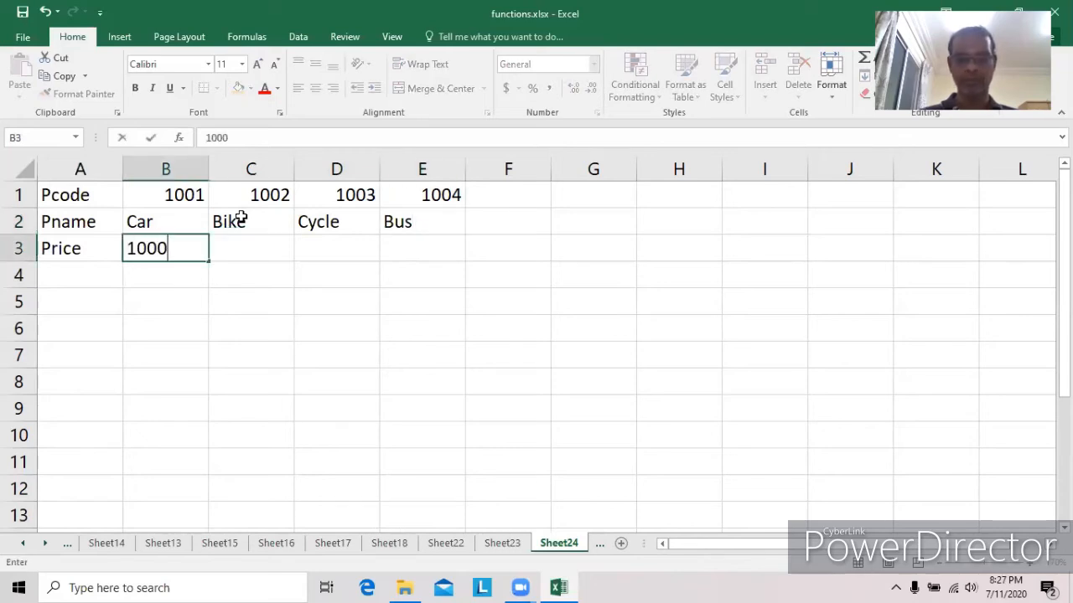
key("Tab")
type("900")
key("Tab")
type("800")
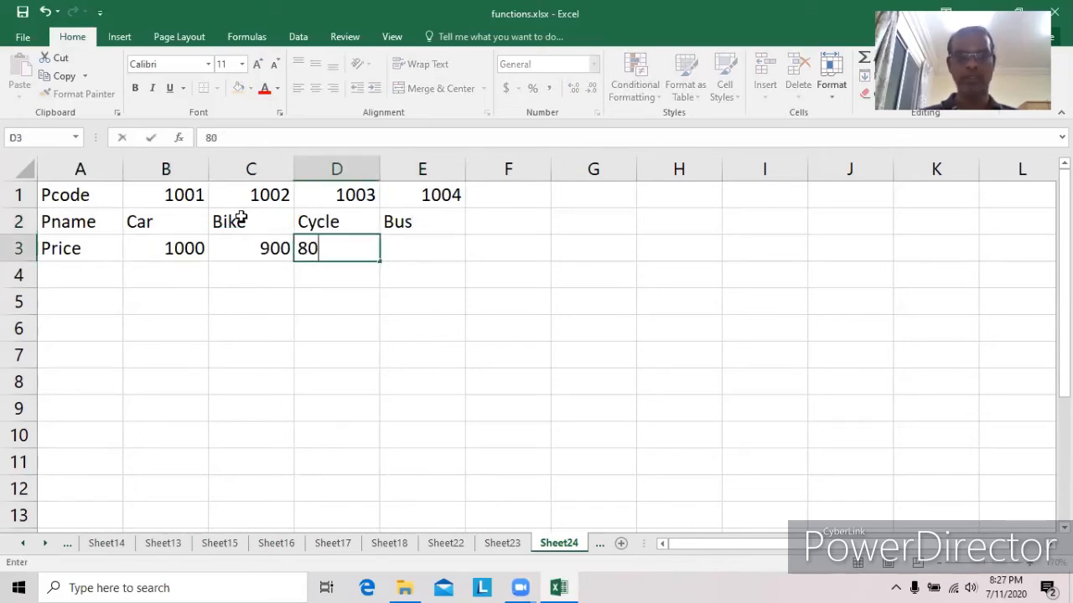
key("Tab")
type("700")
key("Return")
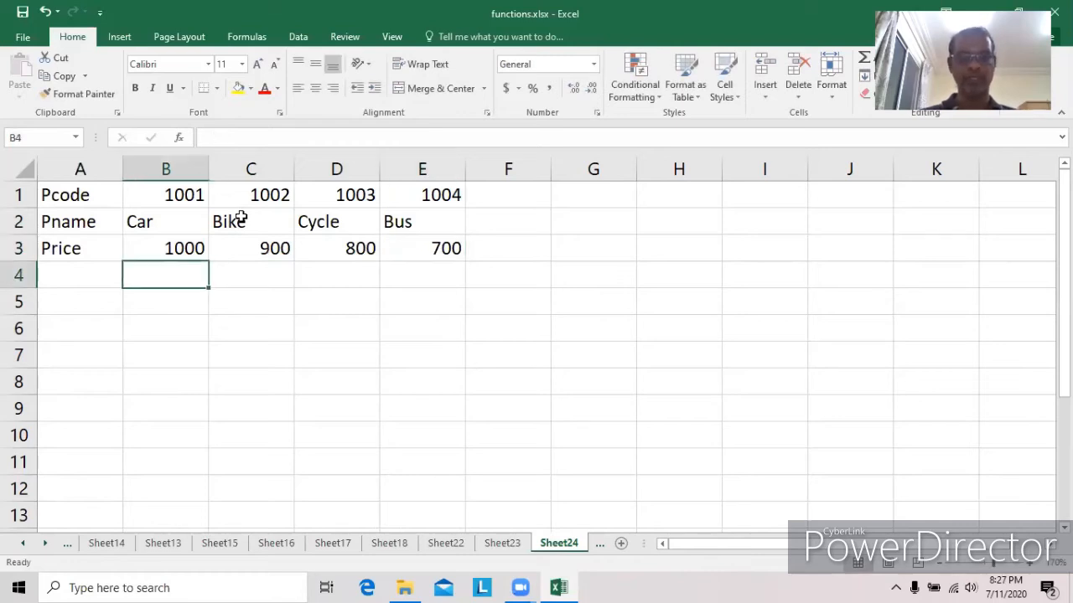
Enter the heading "Top to Bottom Approach" in cell A5 below the product table
left_click(76, 293)
type("T")
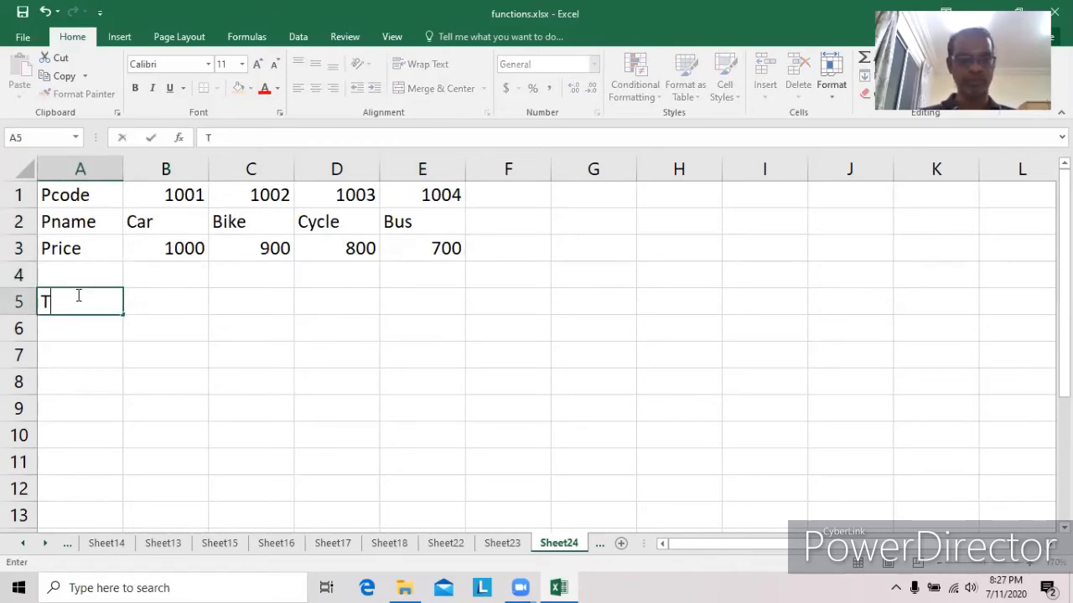
type("op to Bi")
type("oo")
type("ttom ")
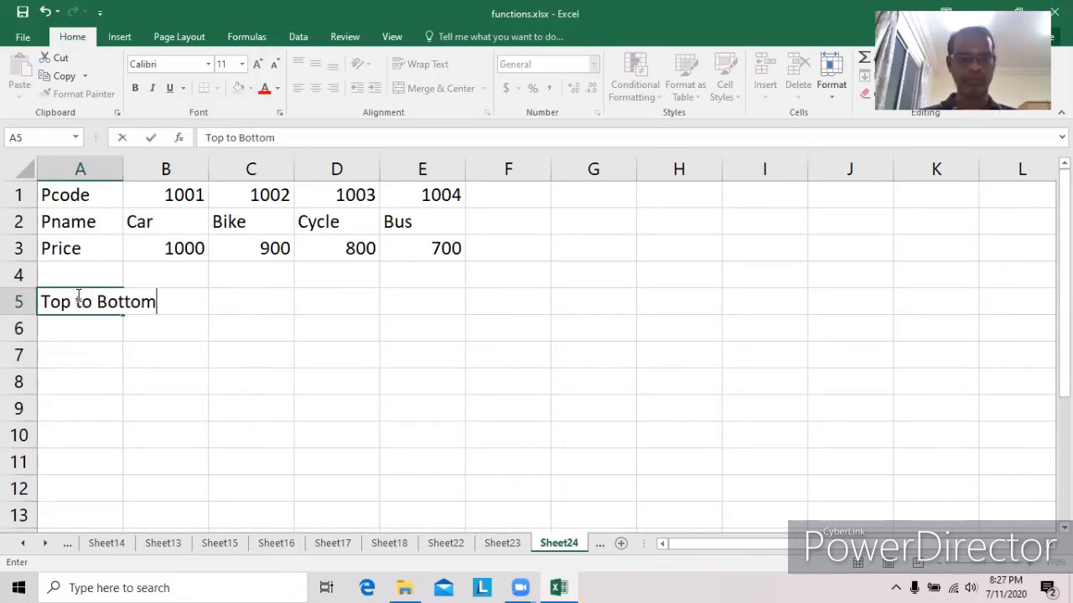
type("Appro")
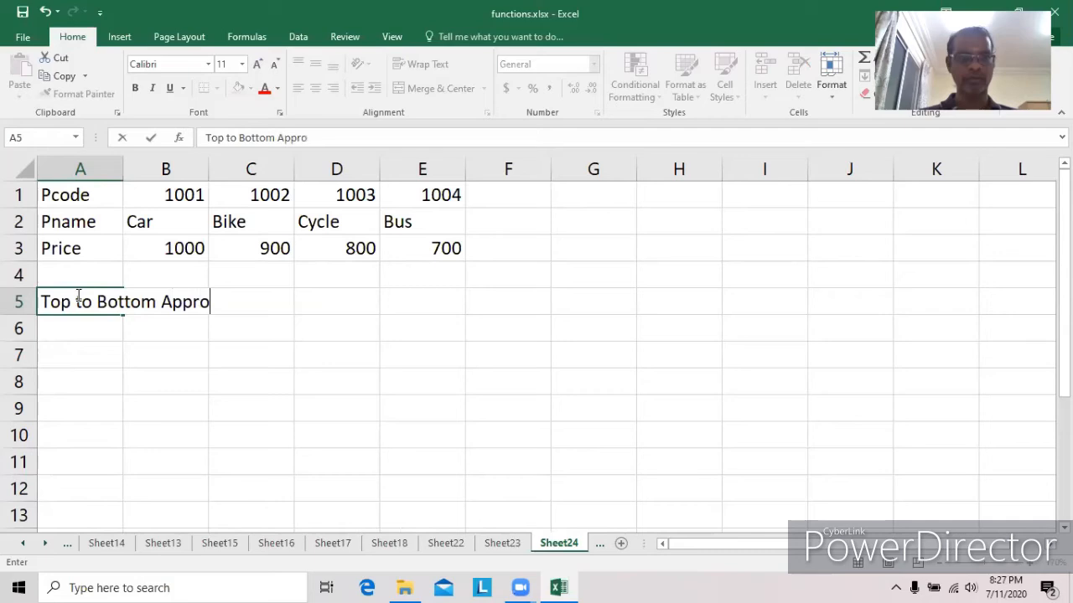
type("ach")
key("Return")
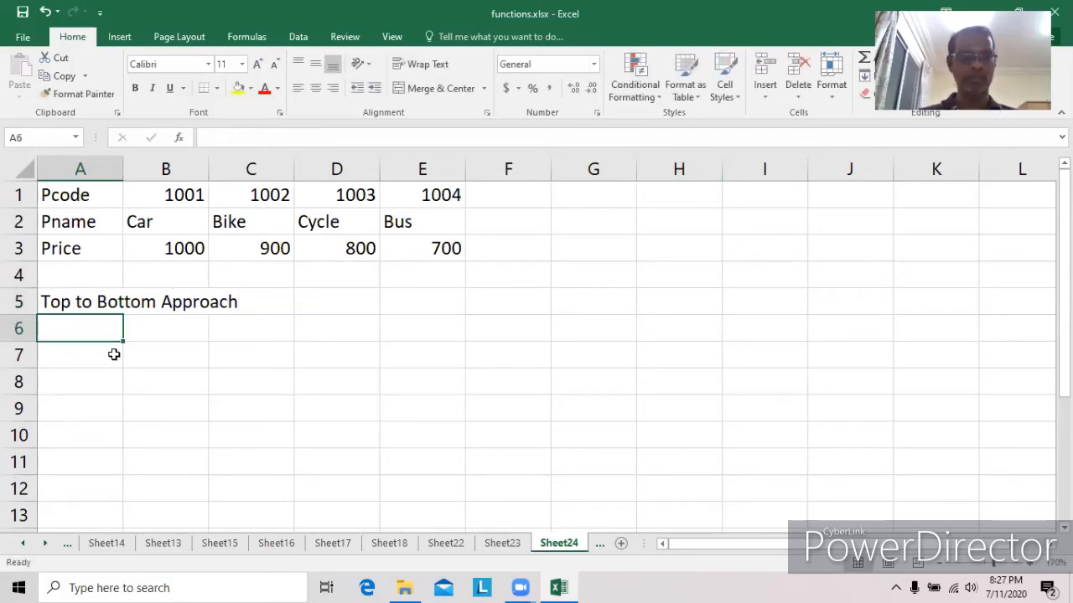
Enter the labels "Pcode :", "Pname :" and "Price" in cells A6 to A8 under the heading
type("Pcode :")
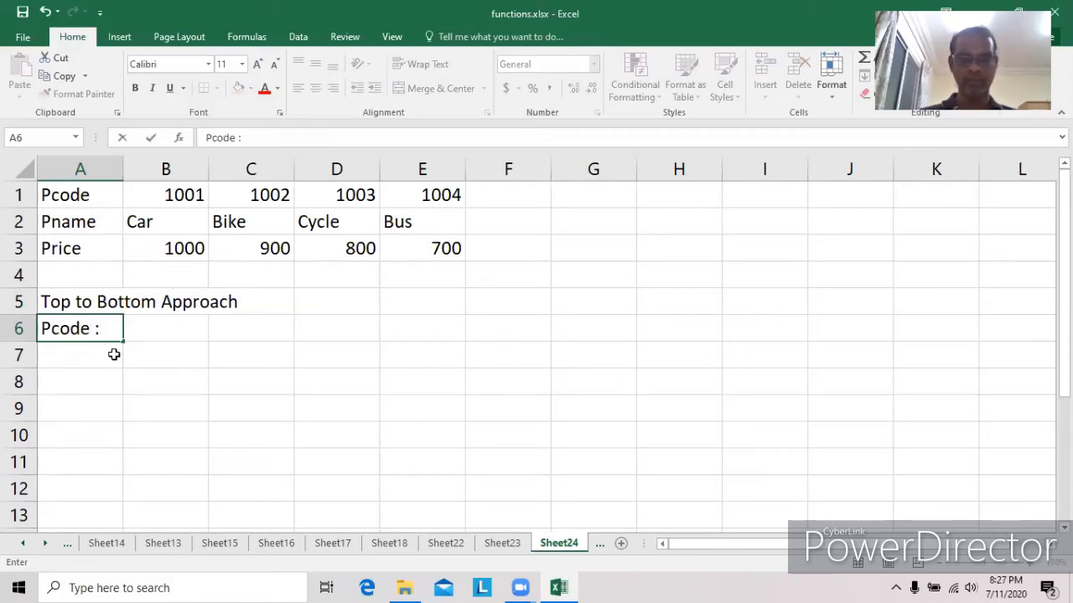
key("Return")
type("Pname :")
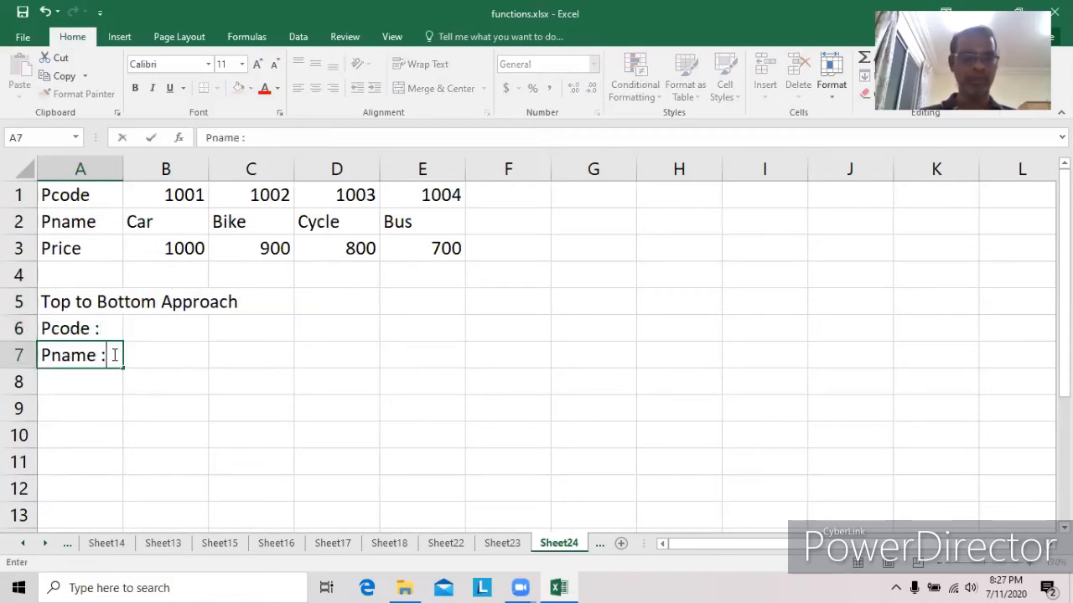
key("Return")
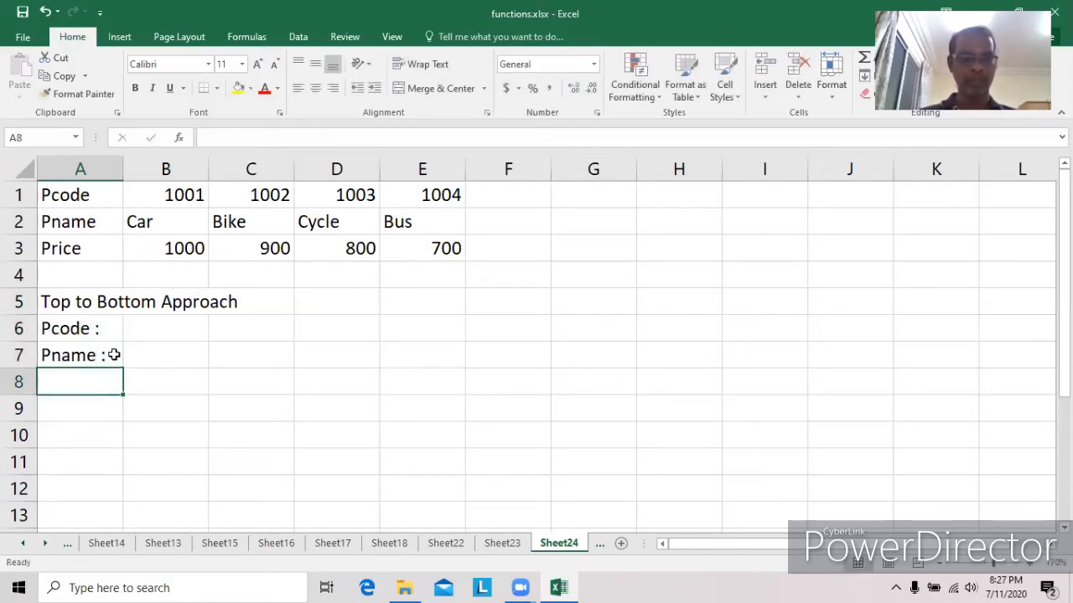
type("Price")
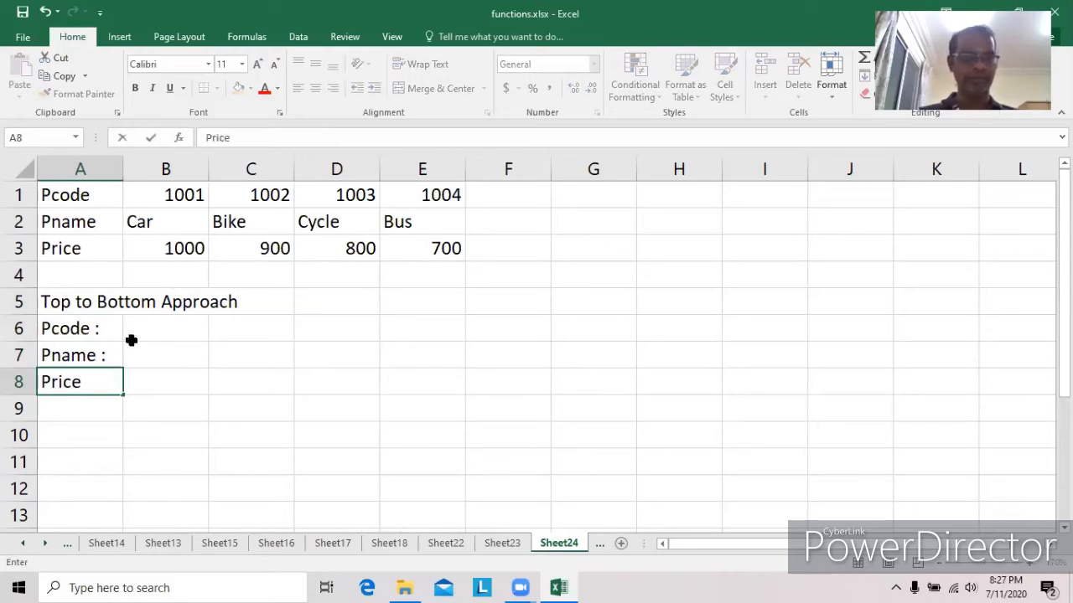
Enter the product code 1001 in cell B6 as the value to look up
left_click(182, 337)
type("1001")
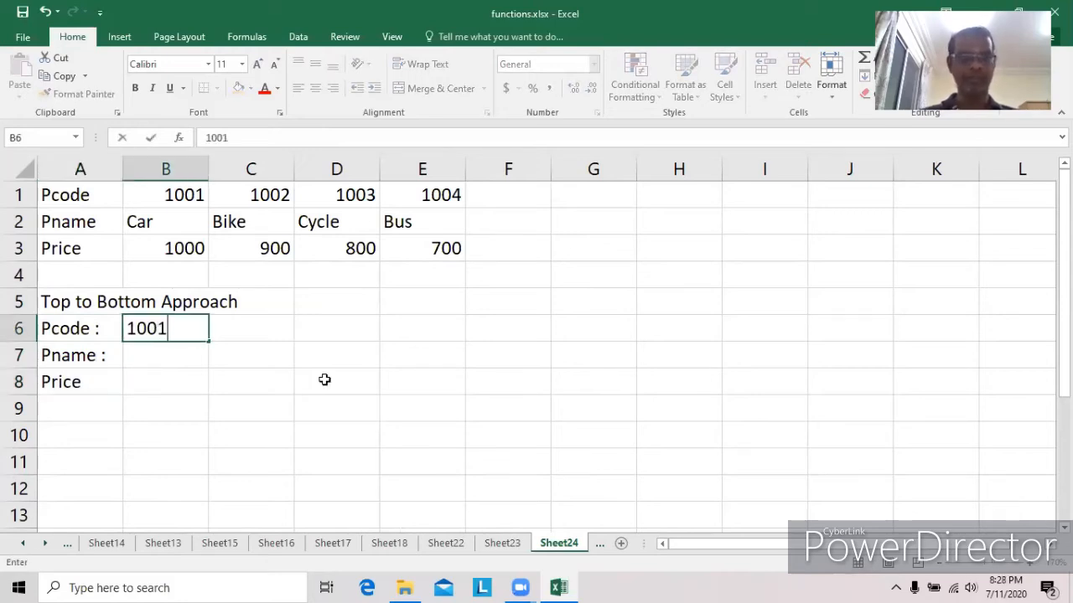
key("Return")
Enter the formula =lookup(b6,b1:e1,b3:e3) in cell B7 beside the Pname label
type("=")
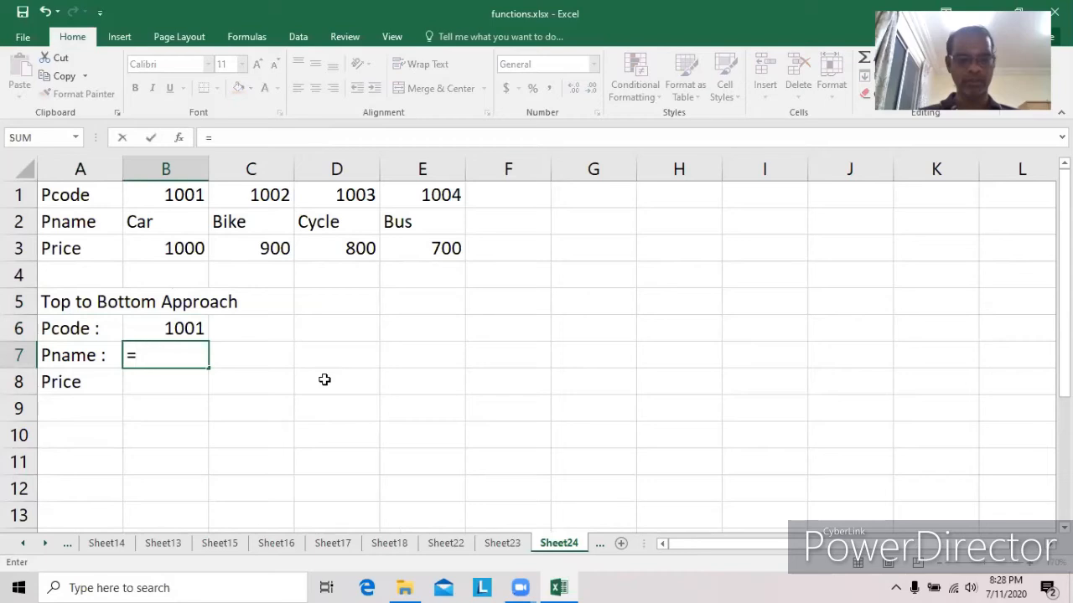
type("lookup")
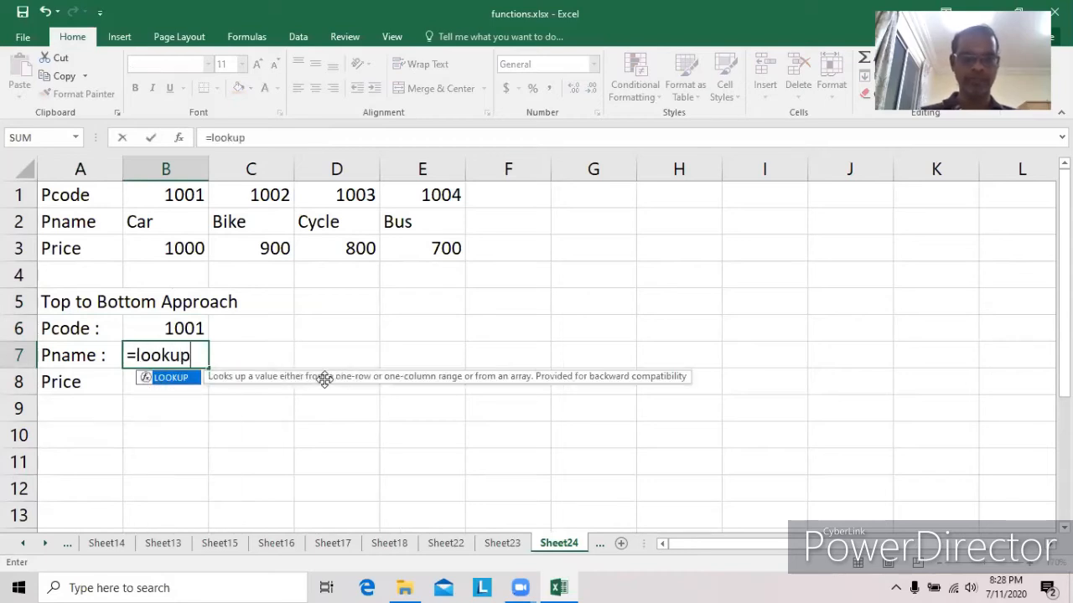
type("(")
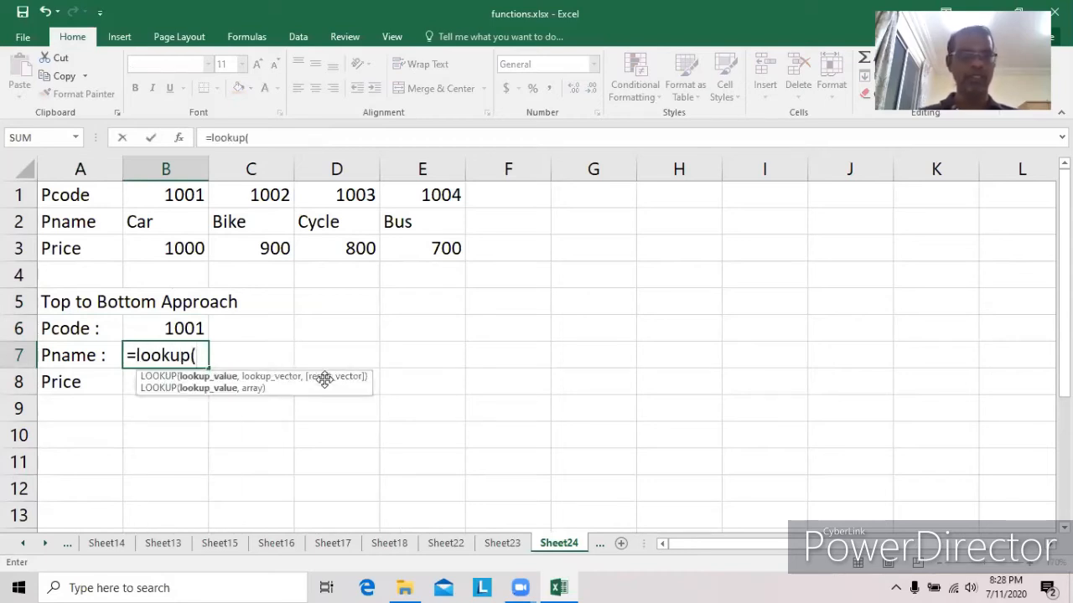
type("b")
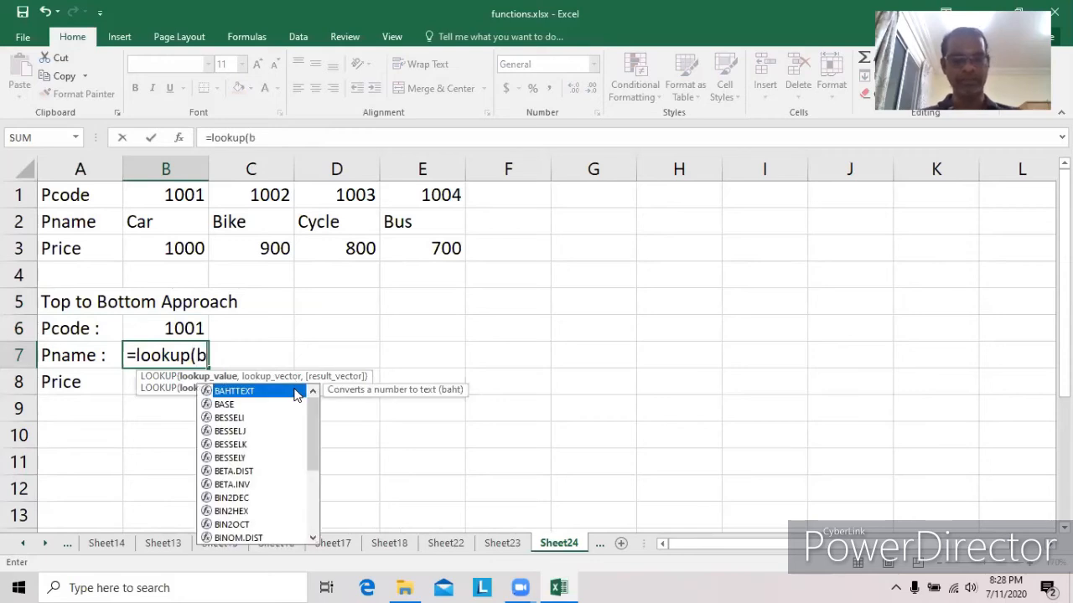
type("6,")
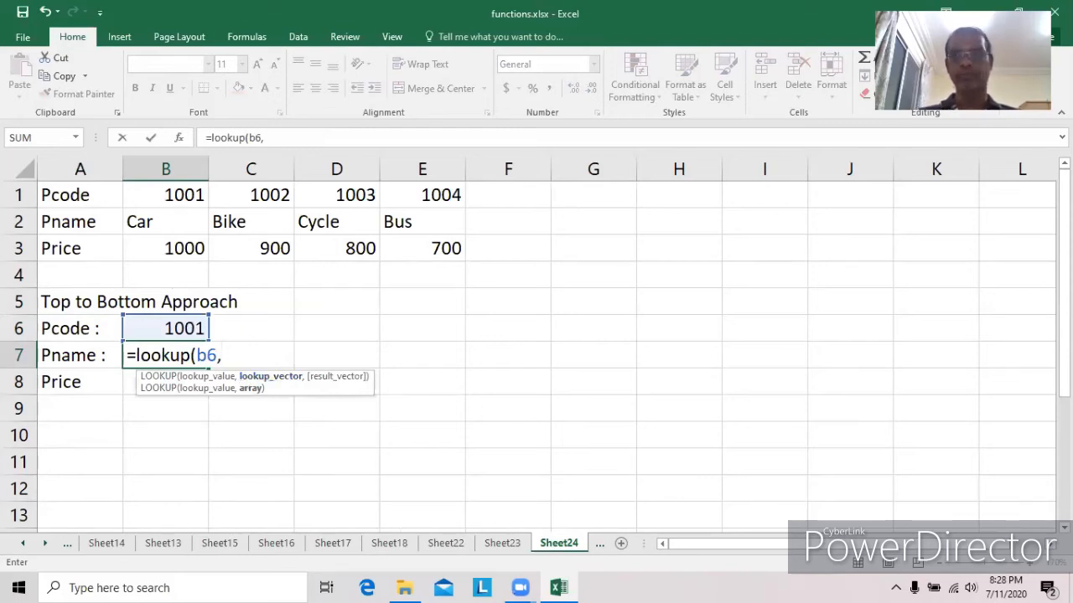
type("b1")
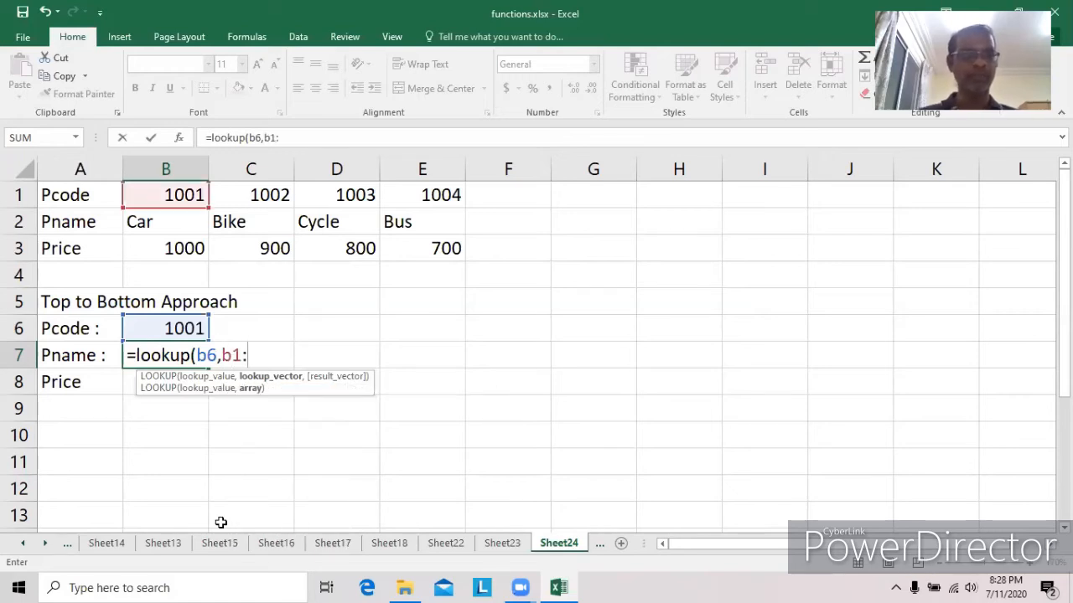
type(":e1,")
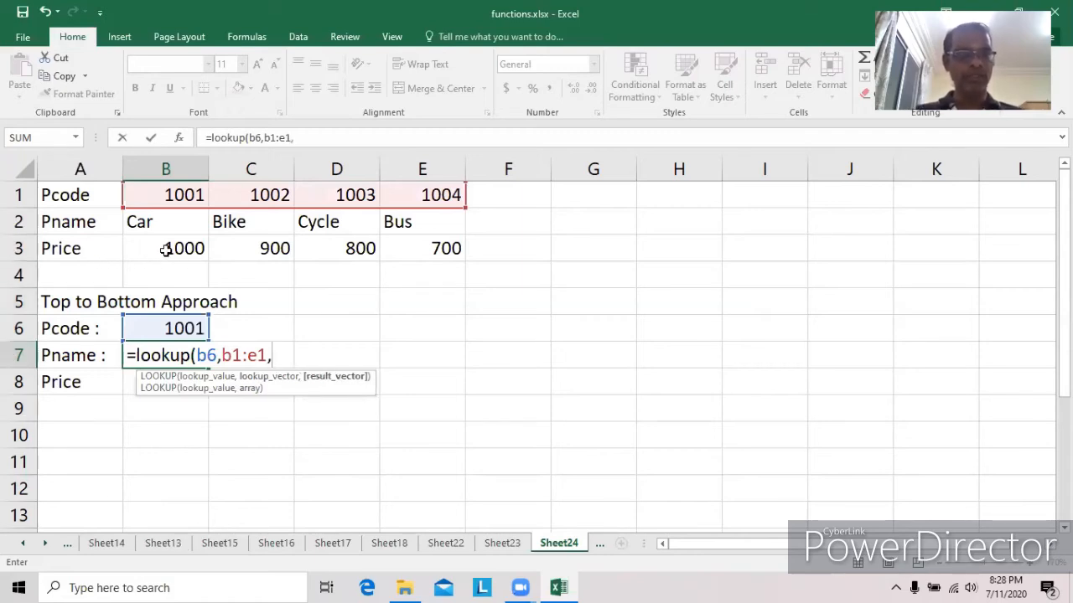
type("b")
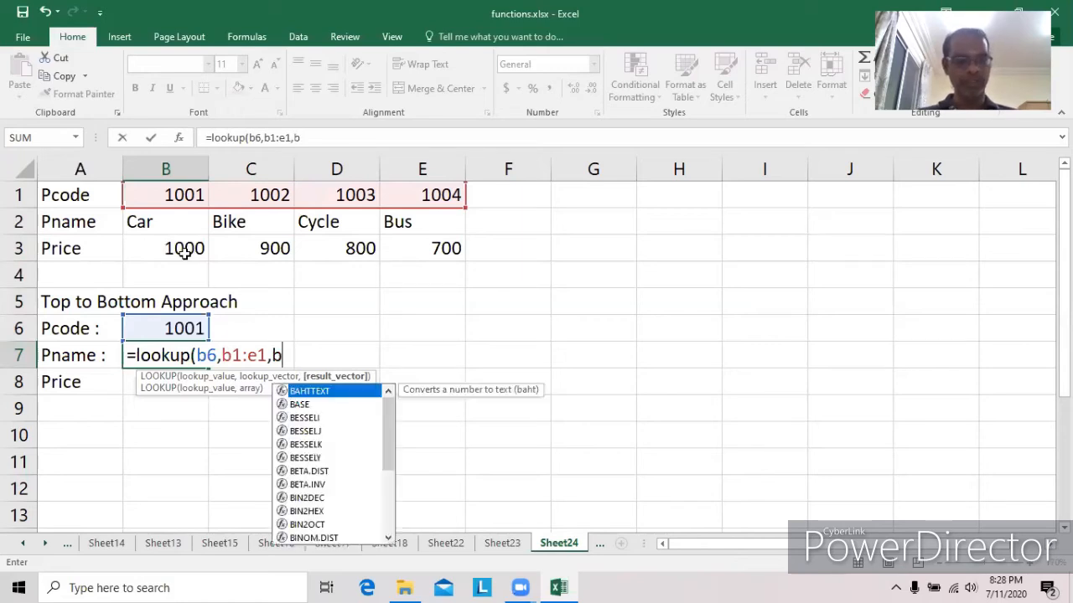
type("3:e3")
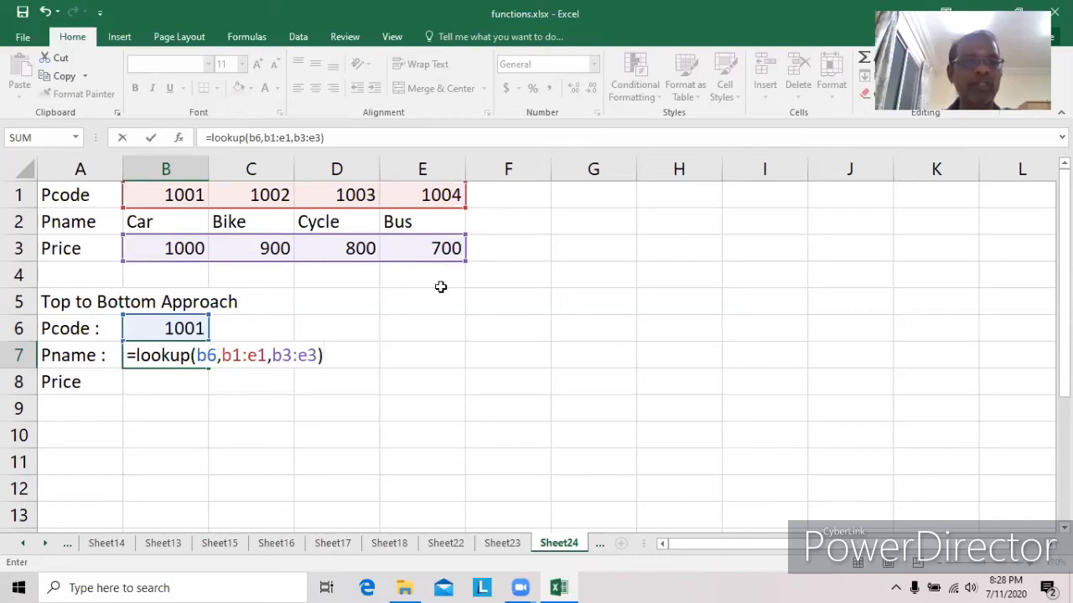
key("Return")
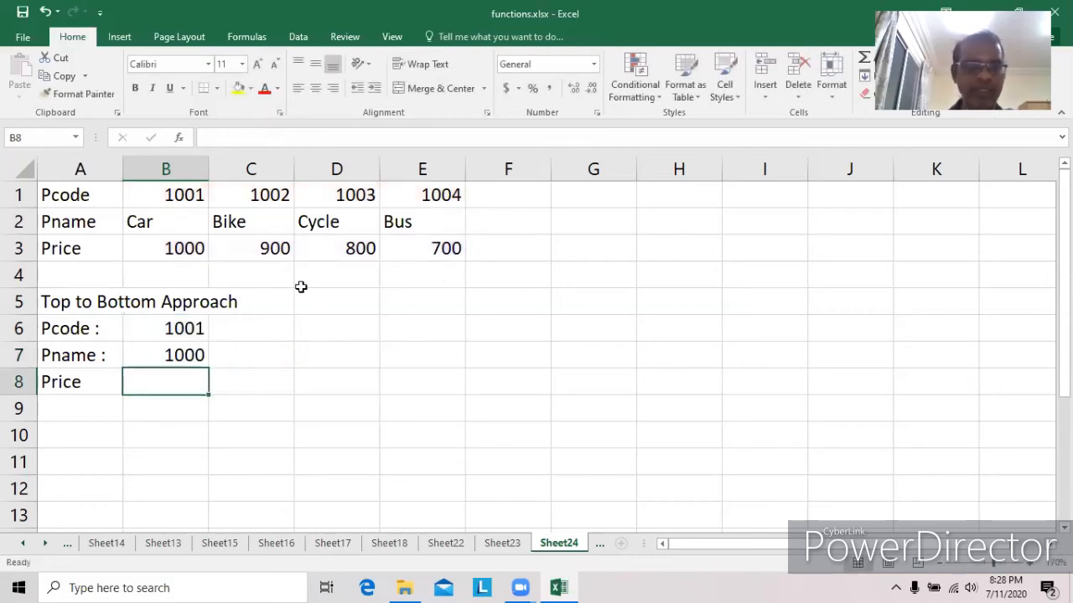
Change the result range of the LOOKUP formula in B7 to B2:E2 so it returns the product name
left_click(167, 359)
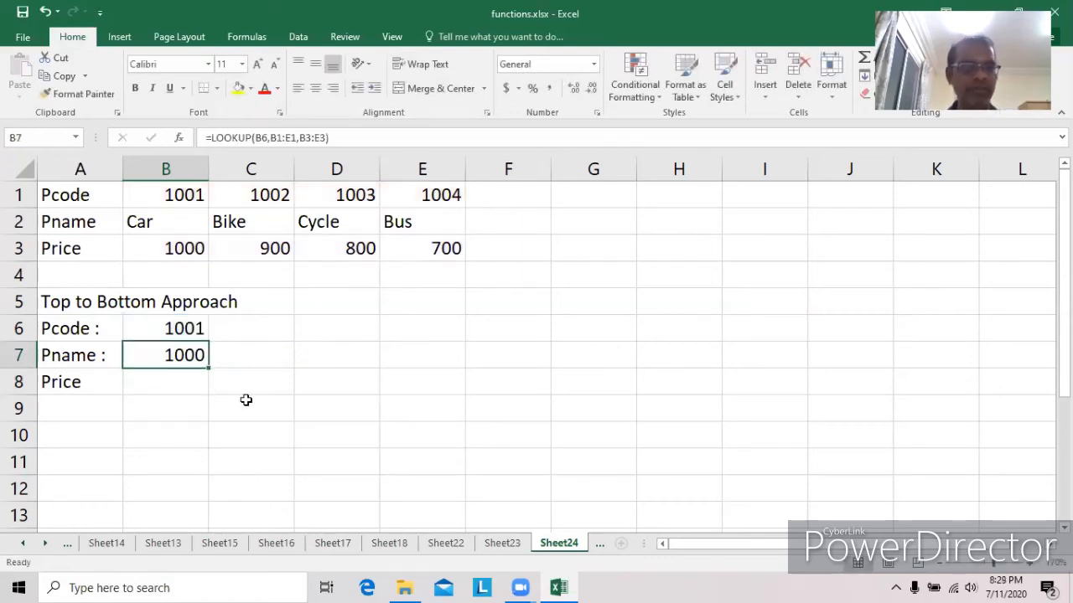
key("F2")
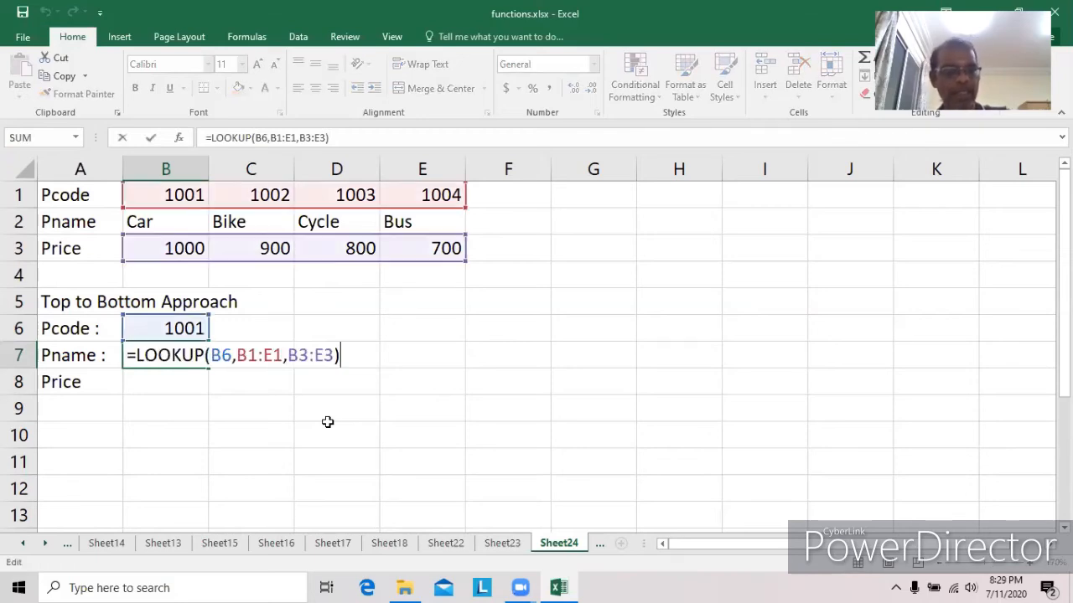
left_click(307, 355)
key("BackSpace")
type("2")
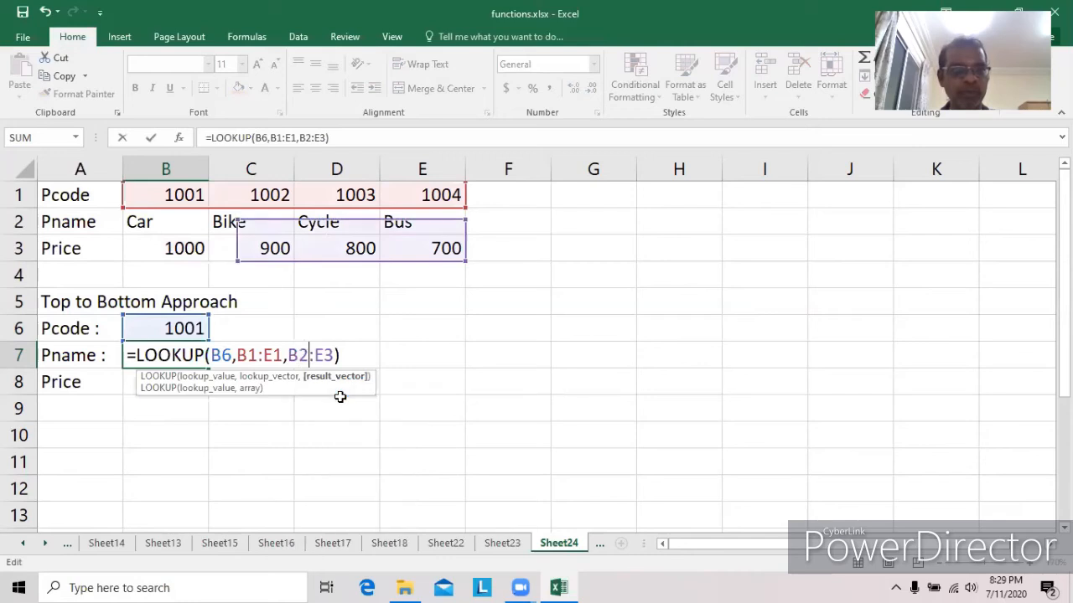
left_click(335, 355)
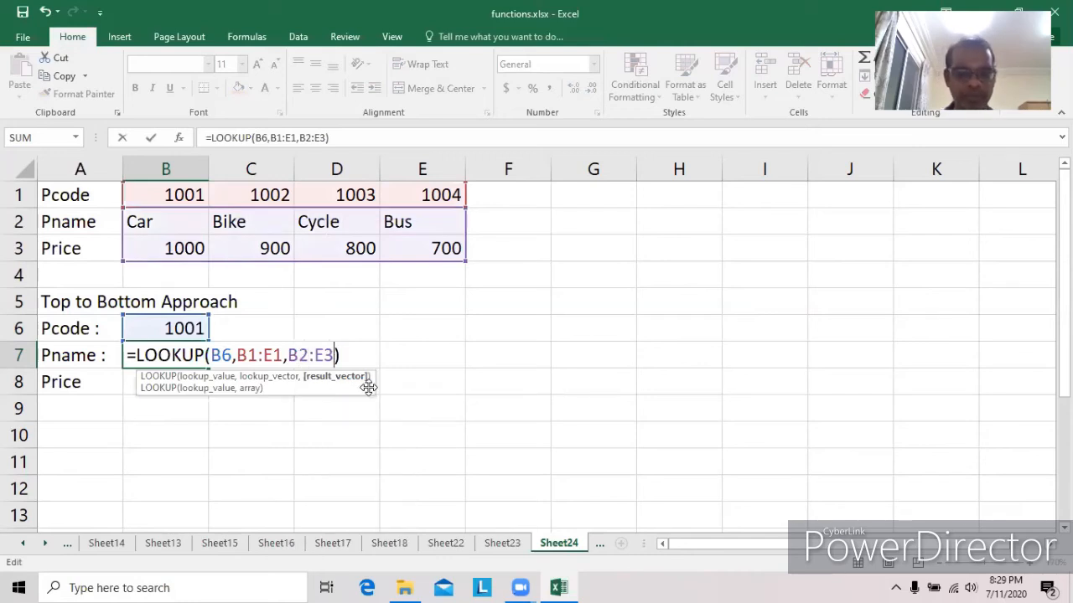
key("BackSpace")
type("2")
key("Return")
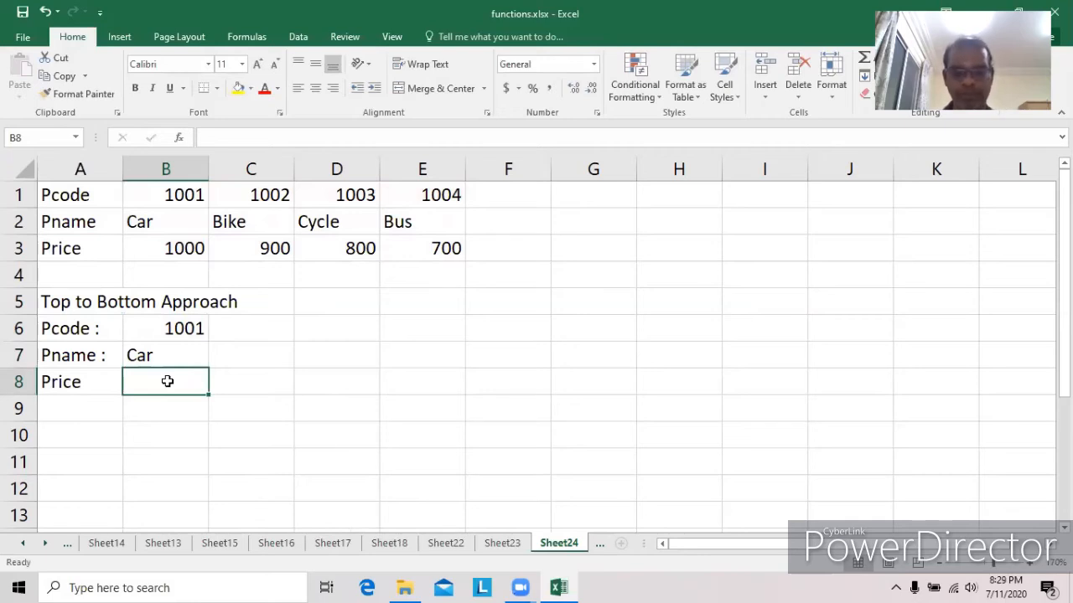
Enter the formula =lookup(b6,b1:e1,b3:e3) in cell B8 to return the product's price
type("=")
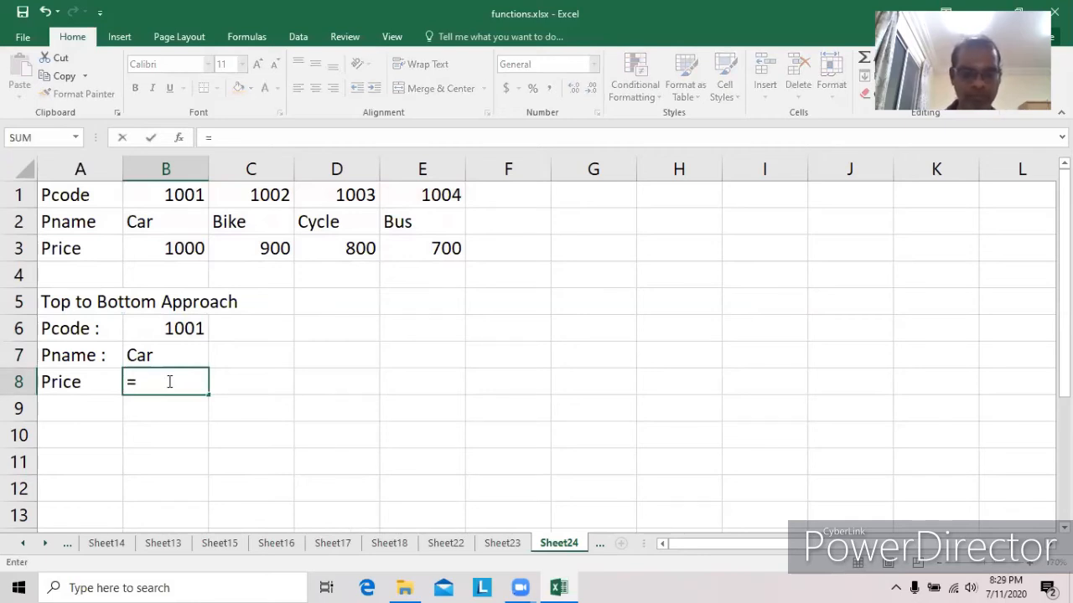
type("lookup(")
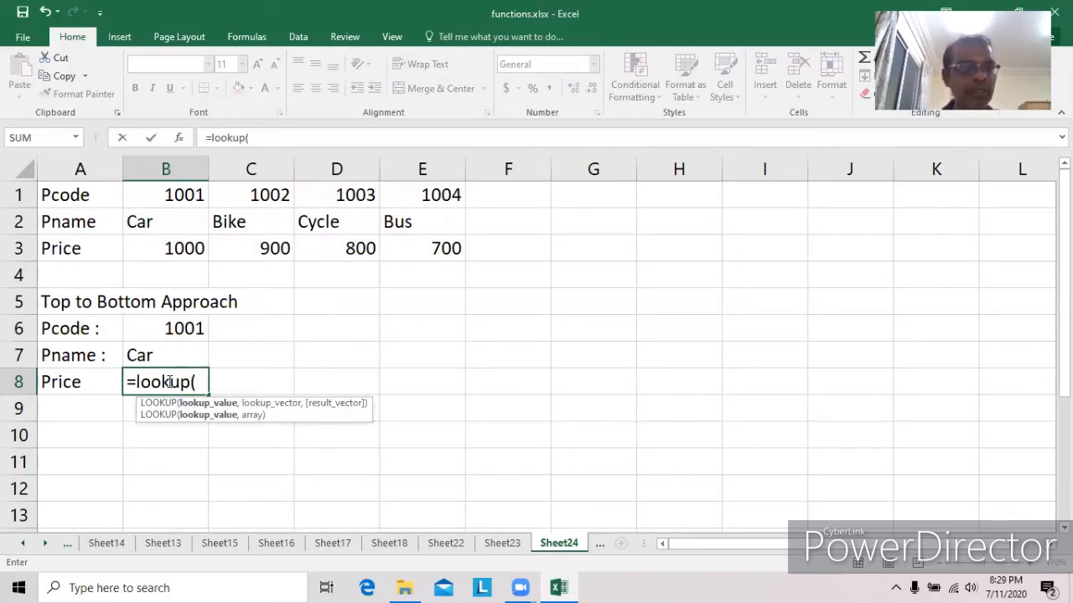
type("b6,")
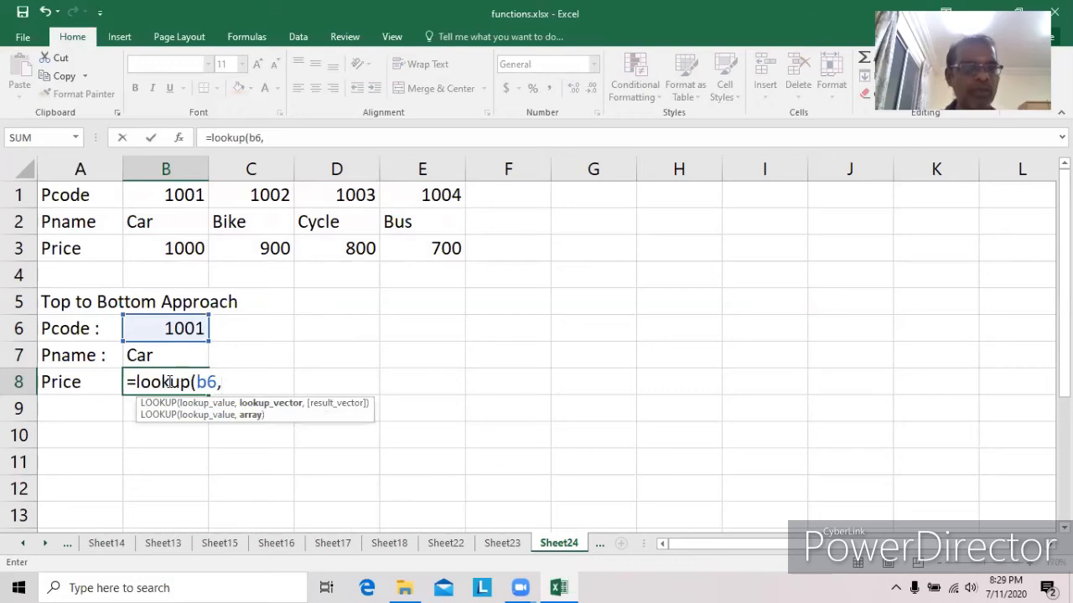
type("b")
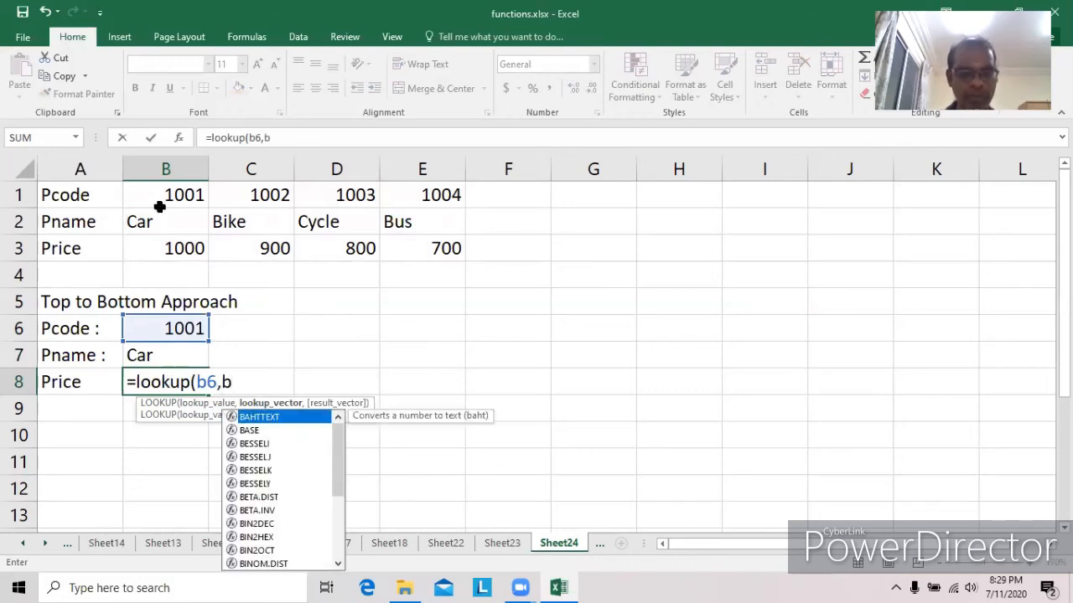
type("1:e1,")
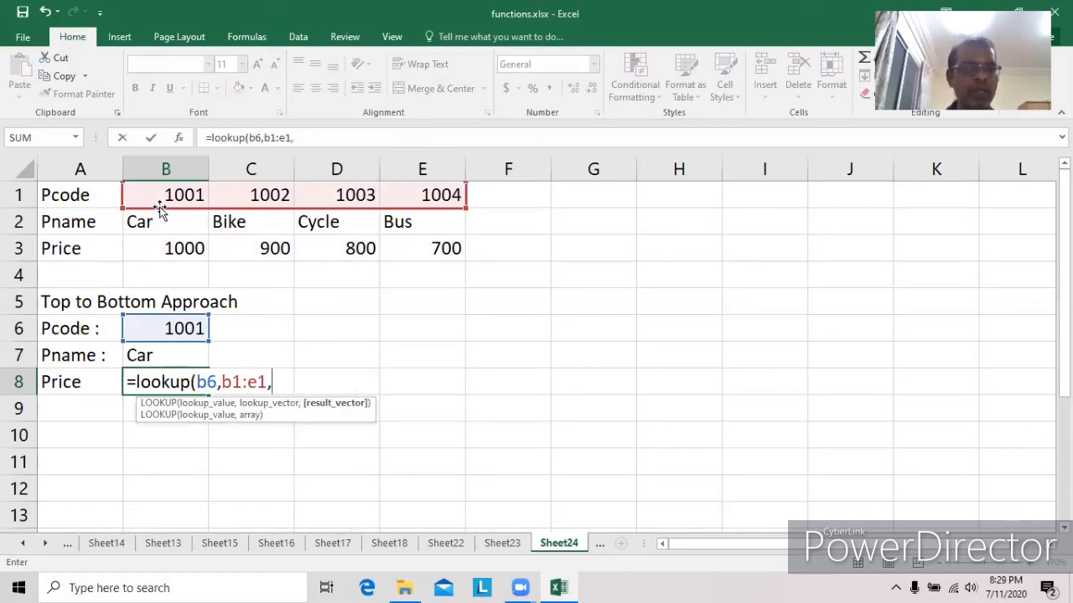
type("b3:e3)")
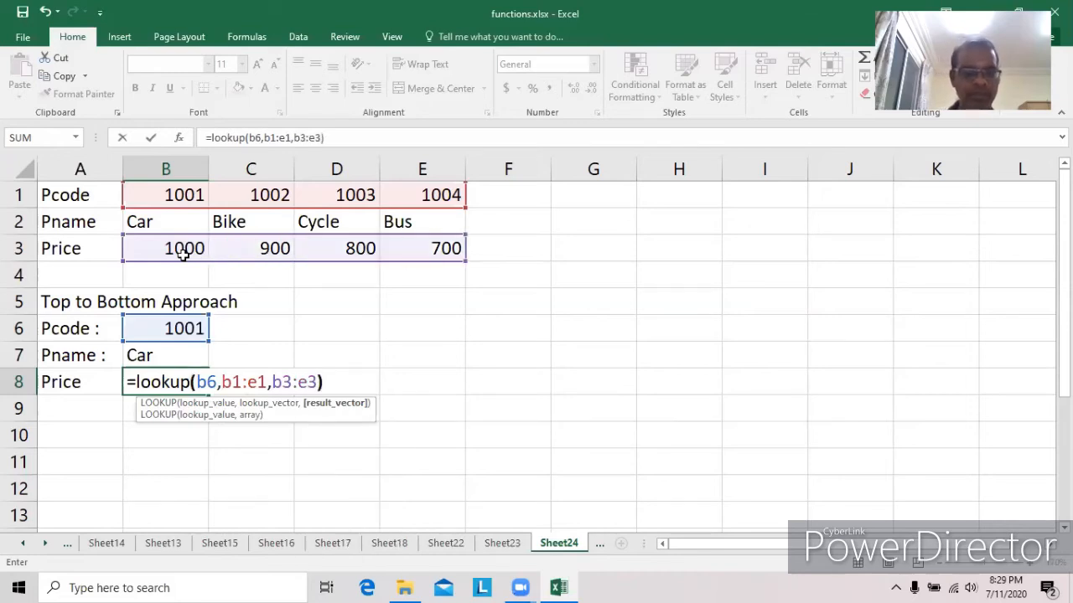
key("Return")
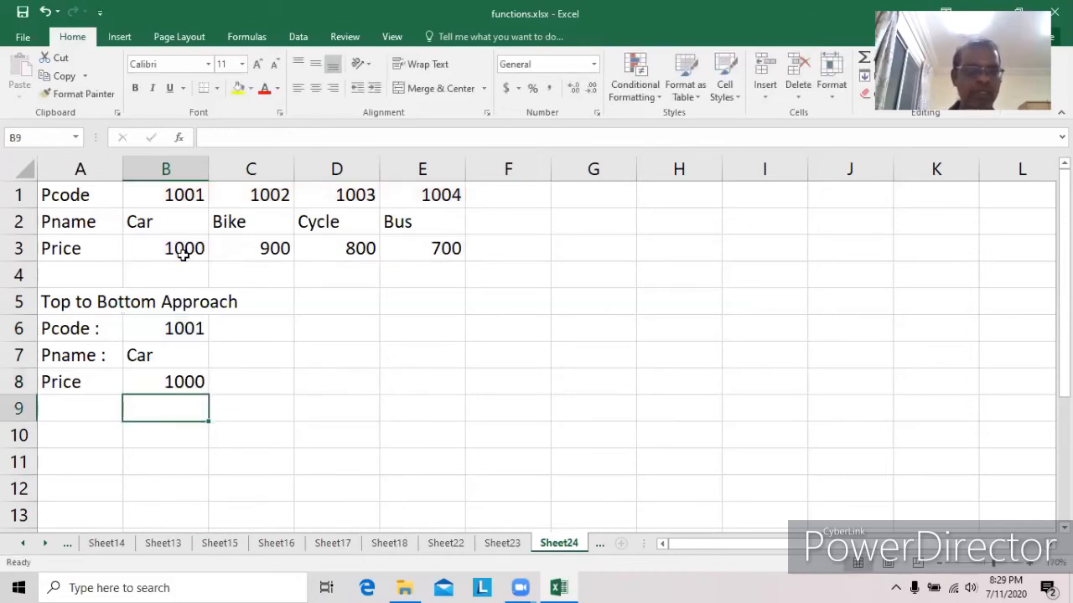
Review the lookup value and the ranges referenced by the price formula in cell B8
left_click(139, 379)
key("F2")
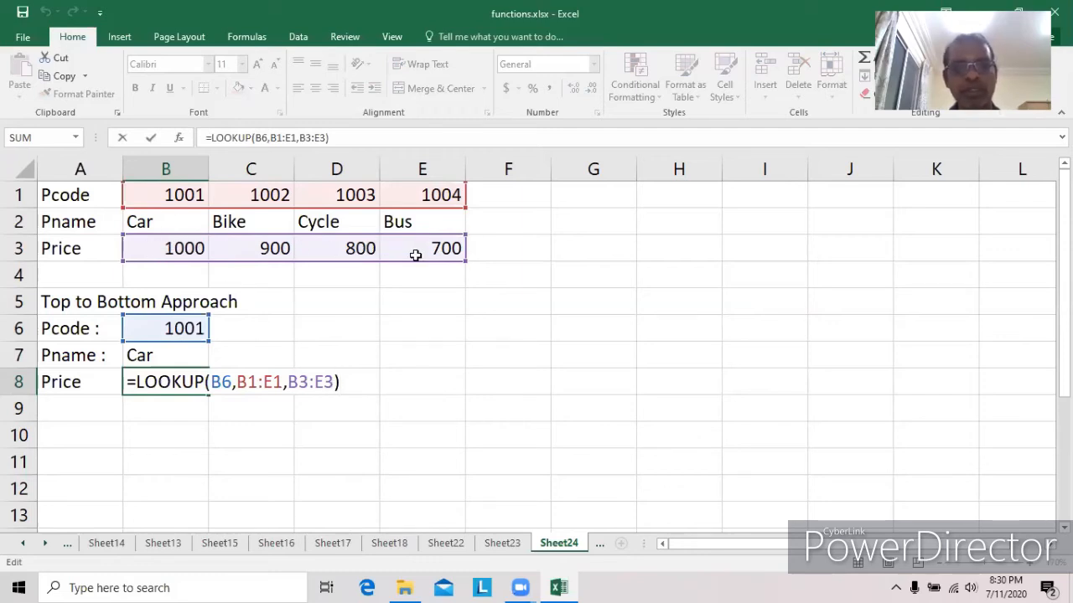
key("Return")
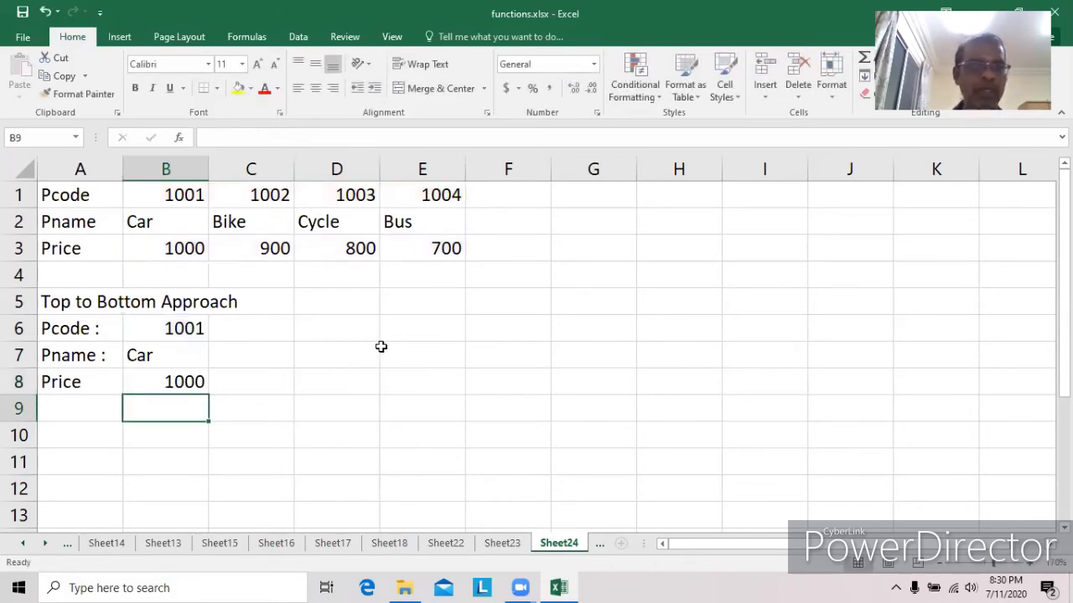
Test both lookup formulas by entering the product codes 1002, 1003 and 1004 one after another in cell B6
left_click(163, 326)
key("F2")
key("BackSpace")
type("2")
key("Return")
key("Up")
key("F2")
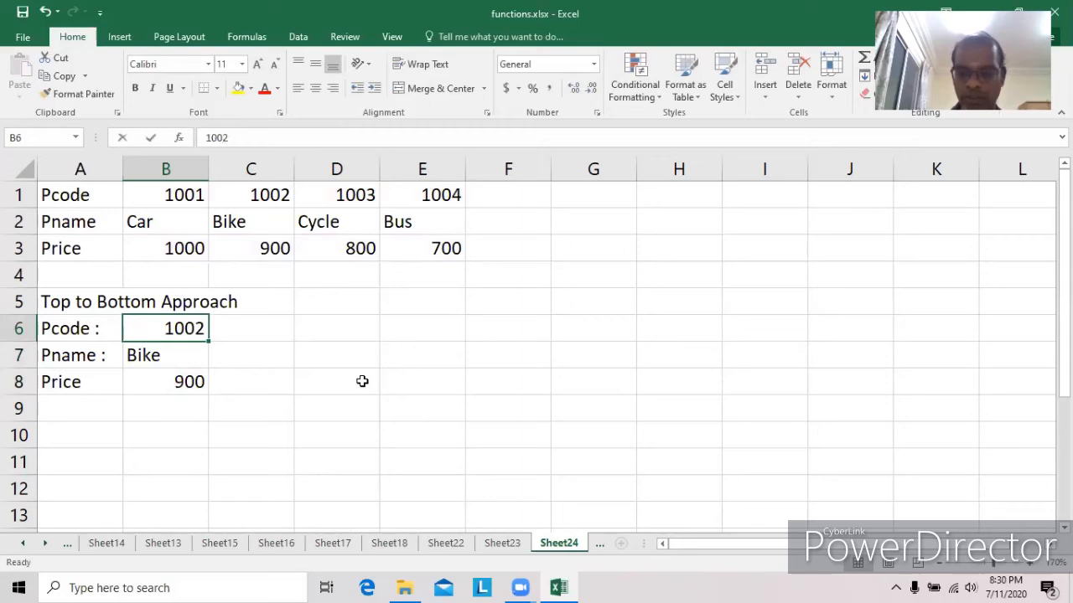
key("BackSpace")
type("3")
key("Return")
key("Up")
type("1004")
key("Return")
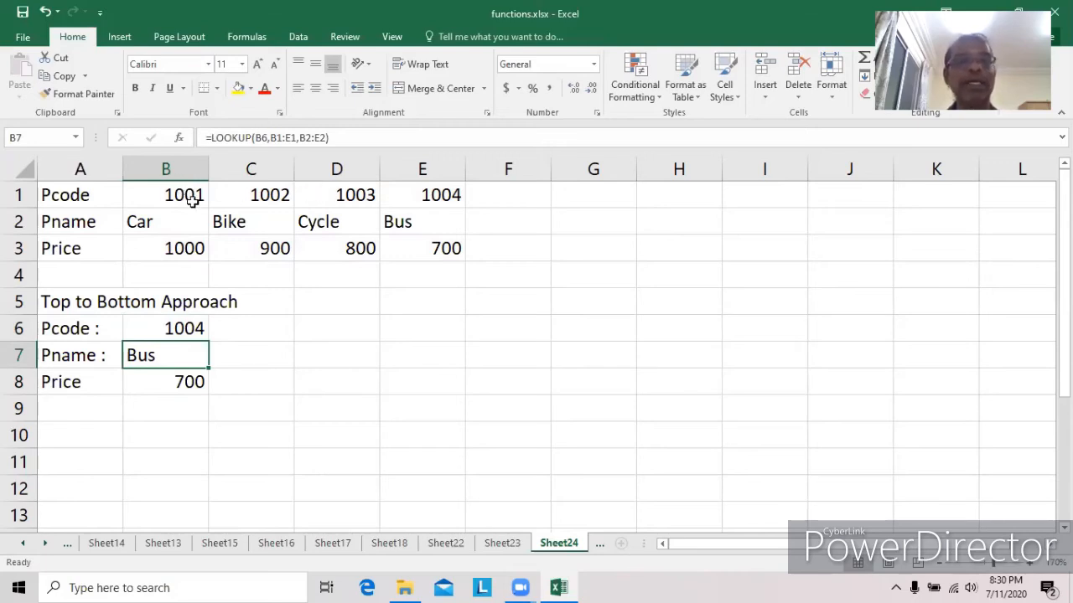
Copy the product table in A1:E3 to cell A1 of a new worksheet
left_click_drag(103, 185, 420, 243)
key("ctrl+c")
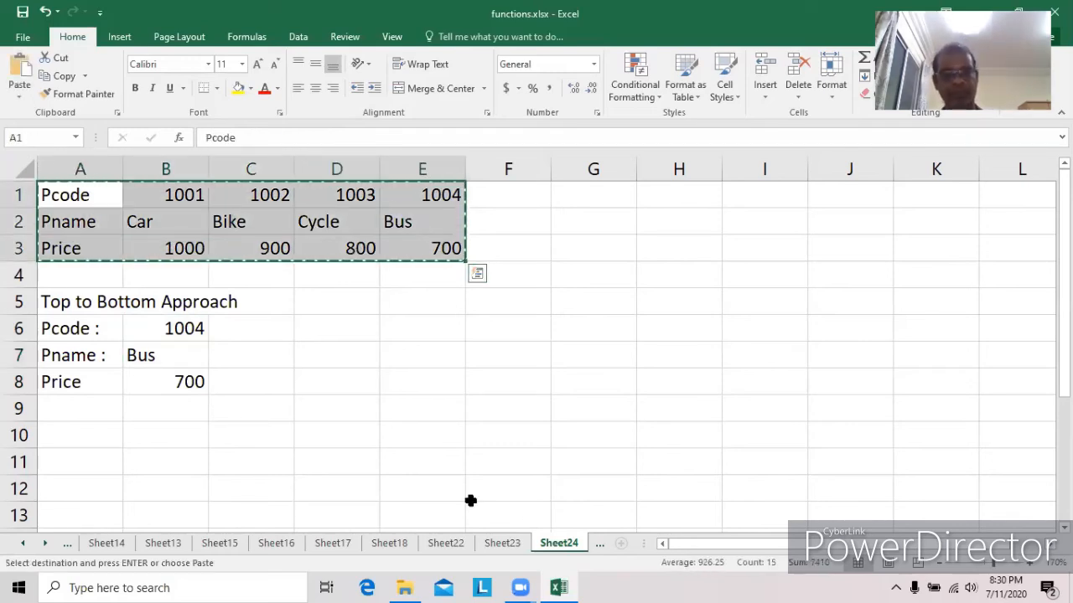
left_click(621, 544)
key("ctrl+v")
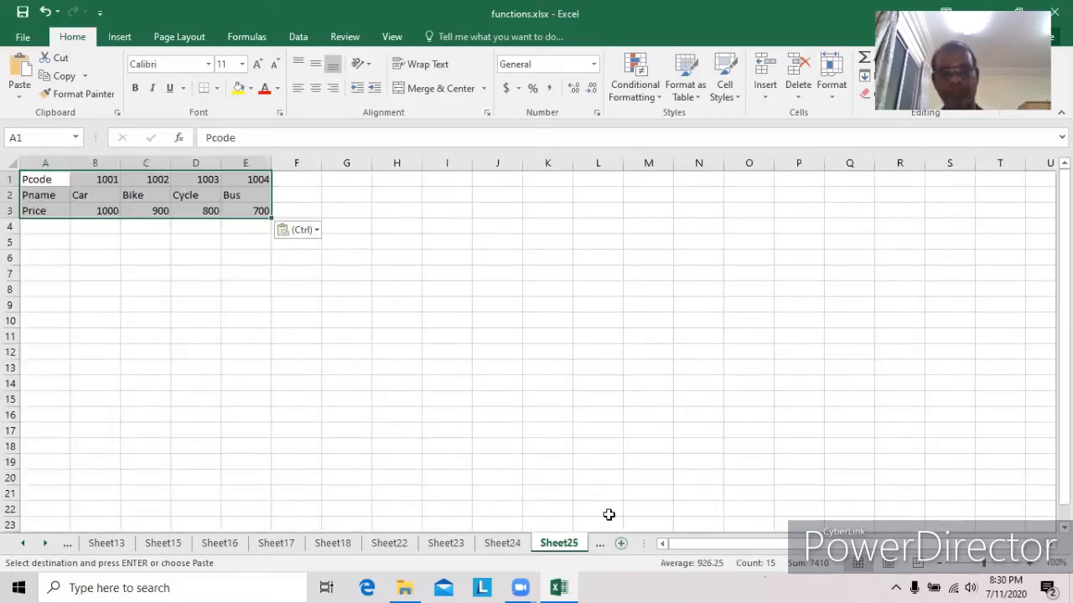
Move the Pcode row from row 1 to below the Price row, making it the last row of the table
left_click(1029, 565)
left_click(1029, 565)
left_click(1029, 565)
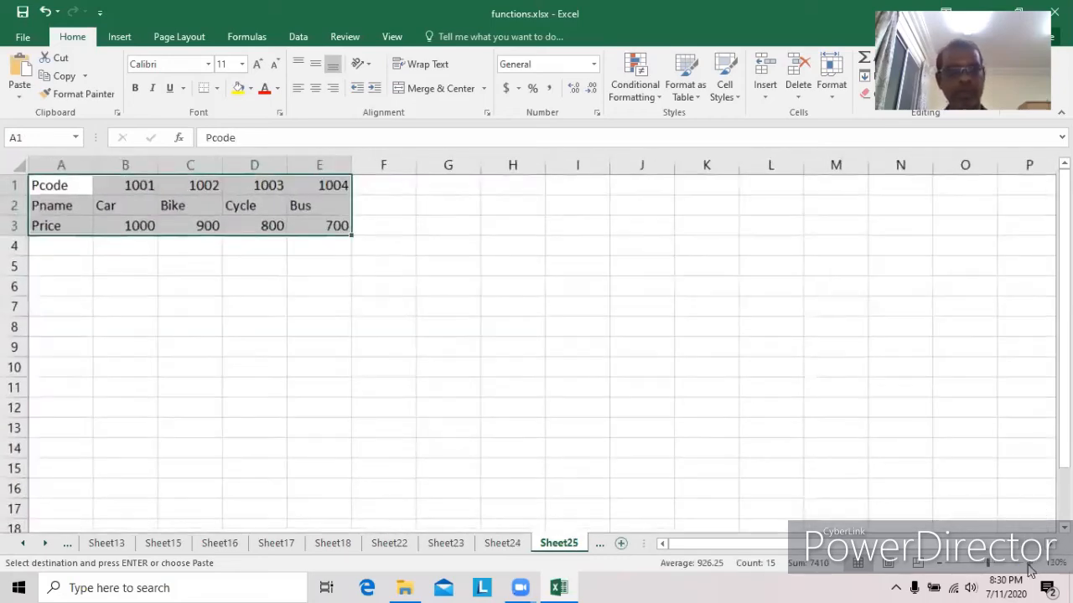
left_click(1029, 565)
left_click(1029, 565)
left_click(1029, 565)
left_click(17, 190)
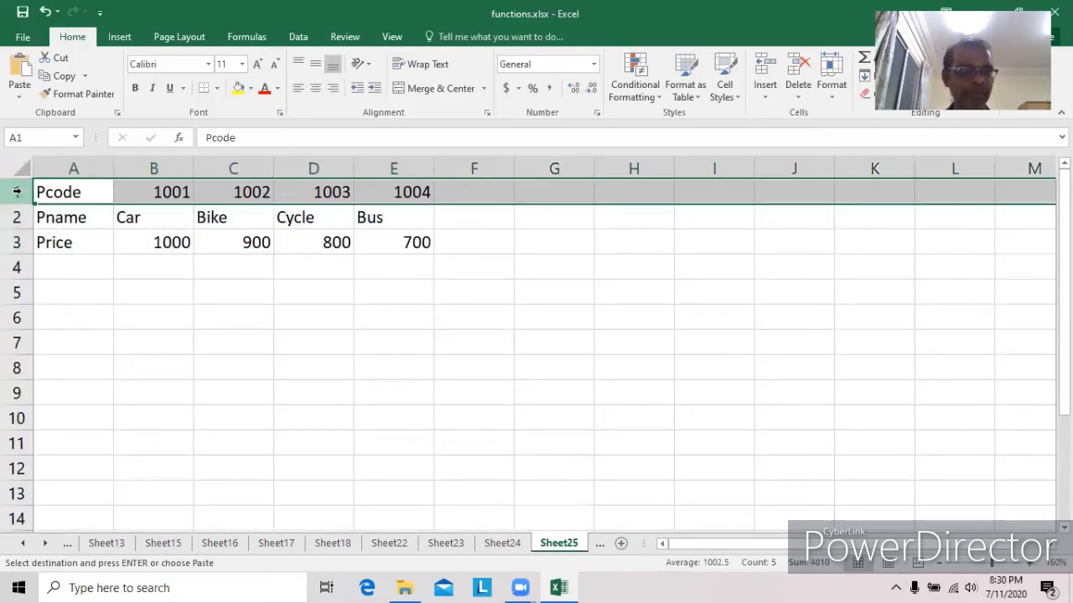
right_click(25, 194)
left_click(53, 203)
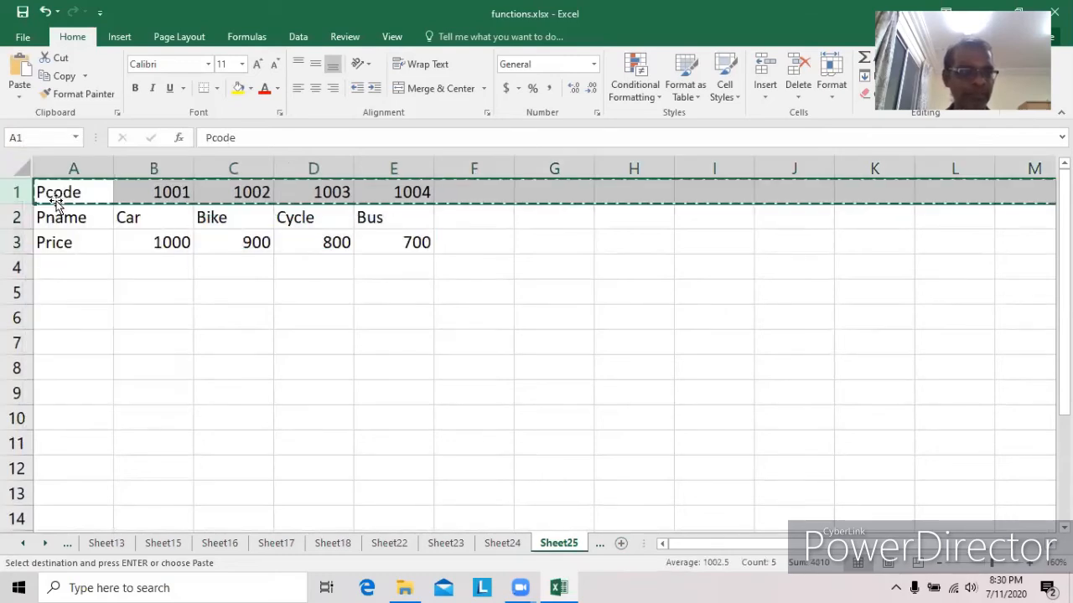
left_click(15, 267)
right_click(15, 266)
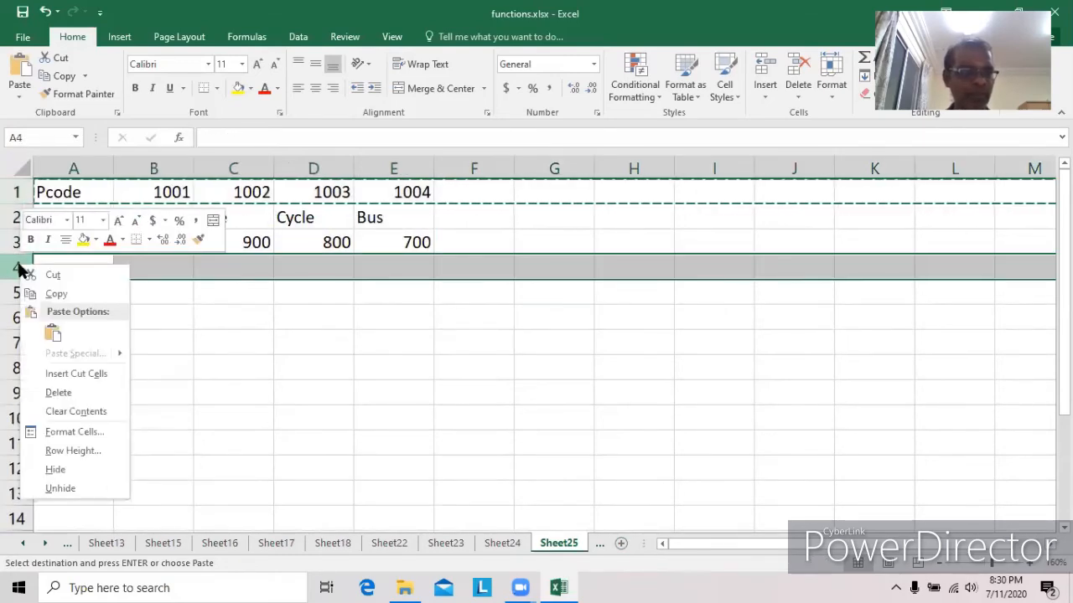
left_click(75, 369)
Enter the heading "Bottom to Top Approach" in cell A5
left_click(72, 291)
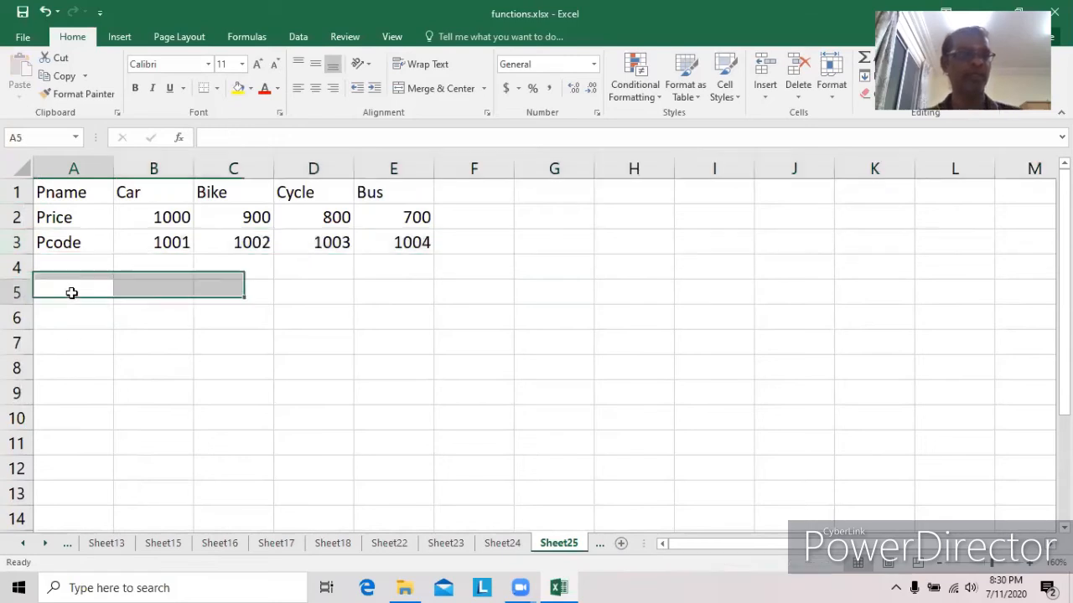
type("B")
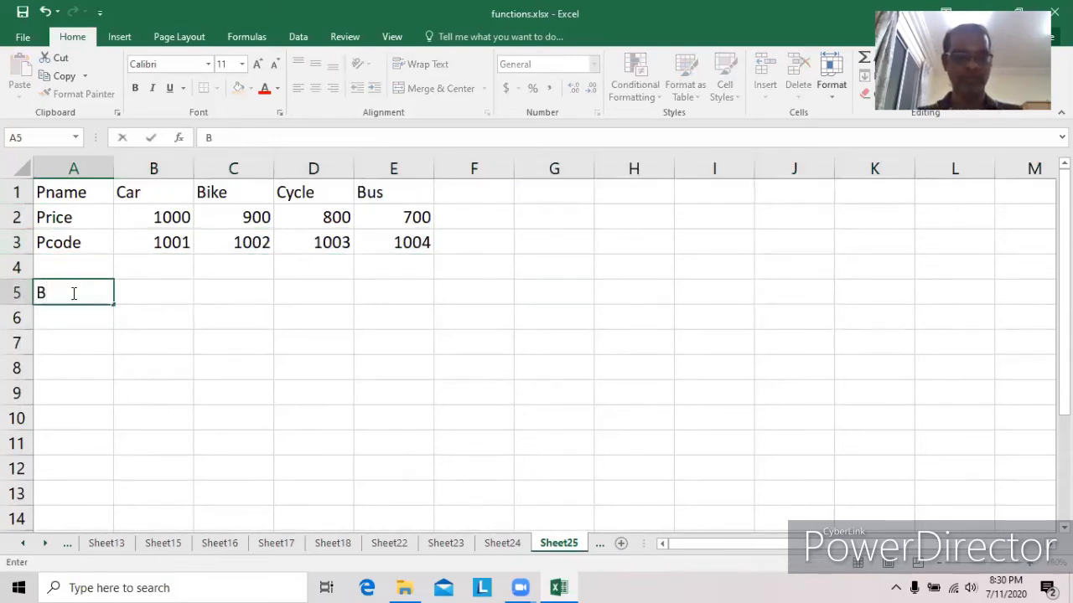
type("ottom to")
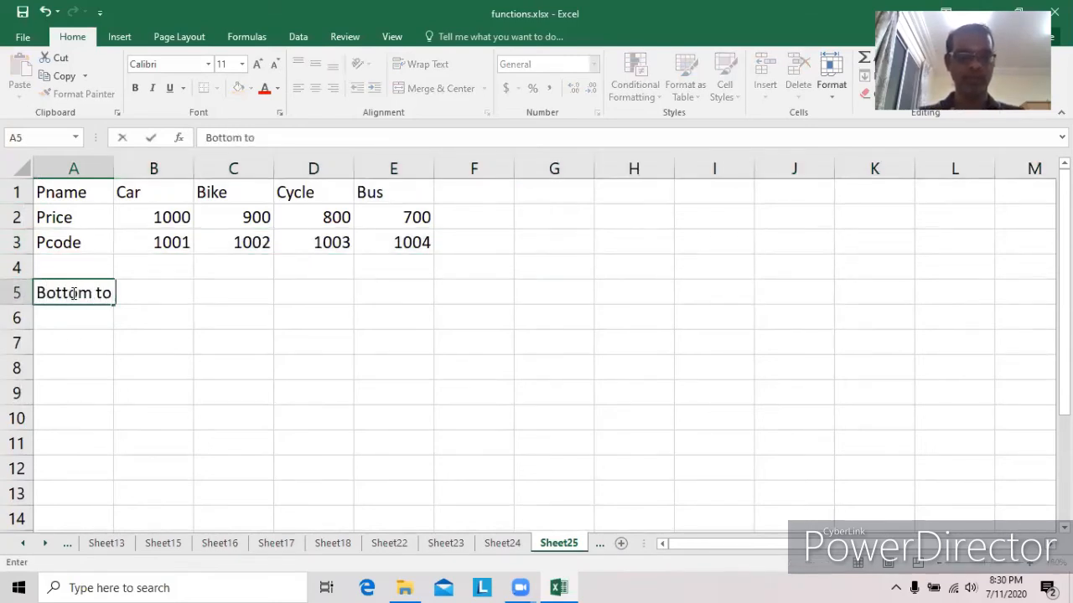
type(" Top A")
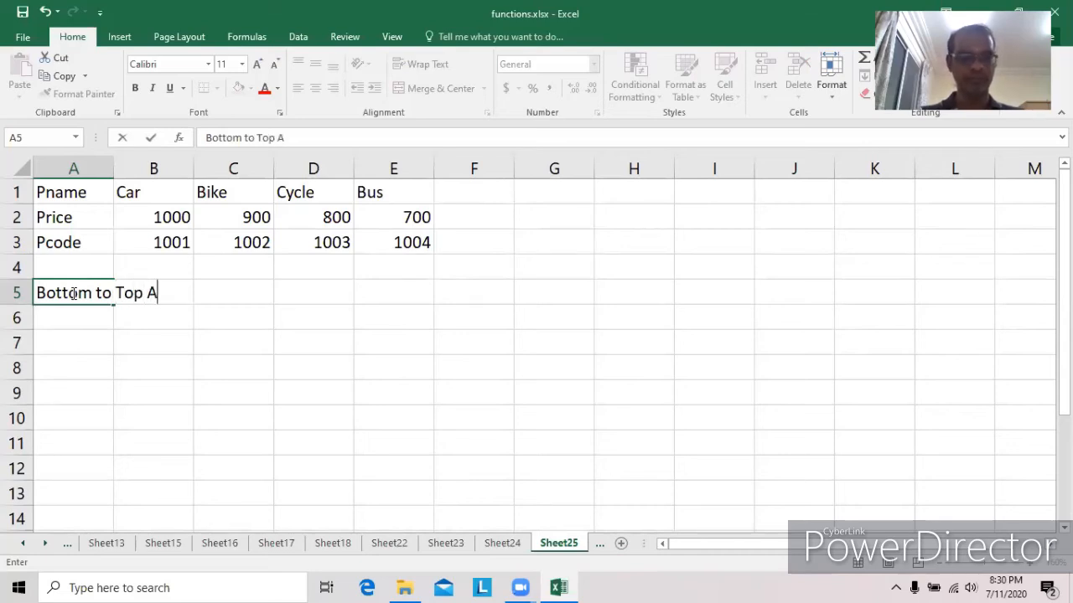
type("pproach")
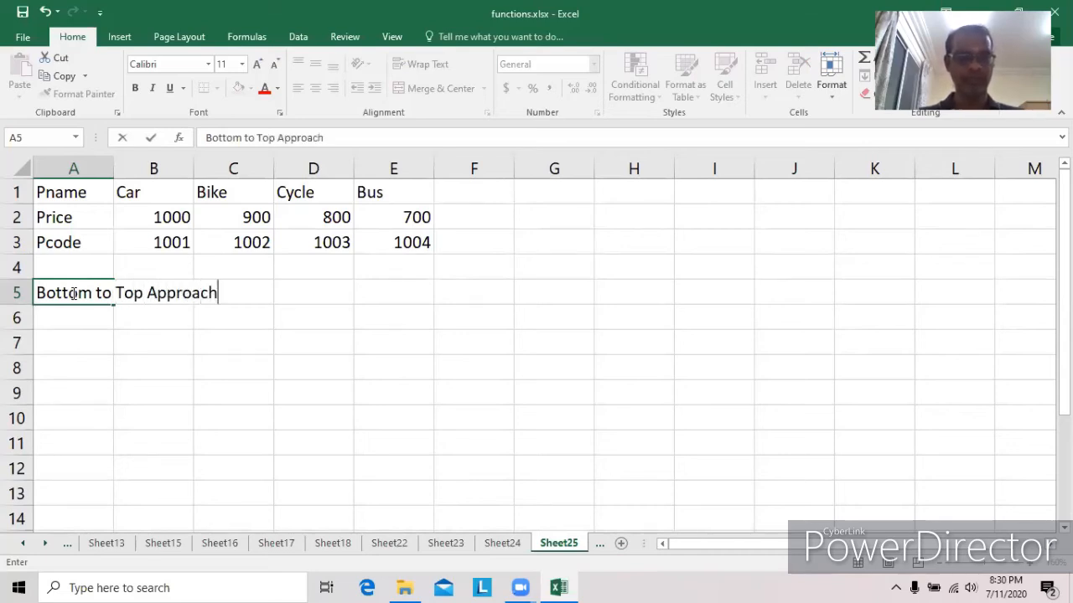
key("Return")
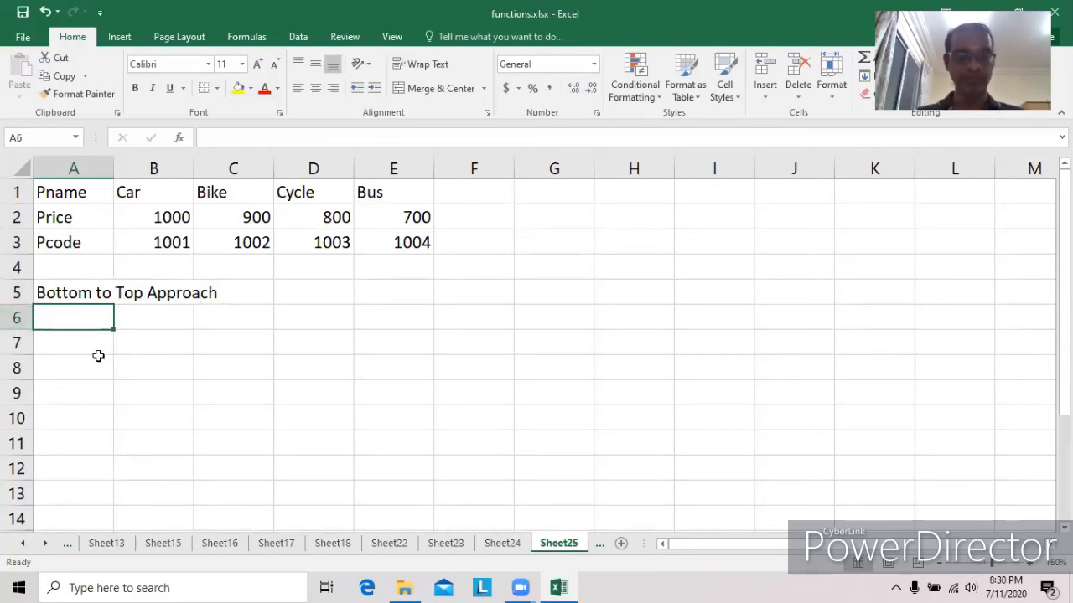
Enter the labels "Pcode :", "Pname :" and "Price :" in cells A6 to A8 under the heading
type("Pcode")
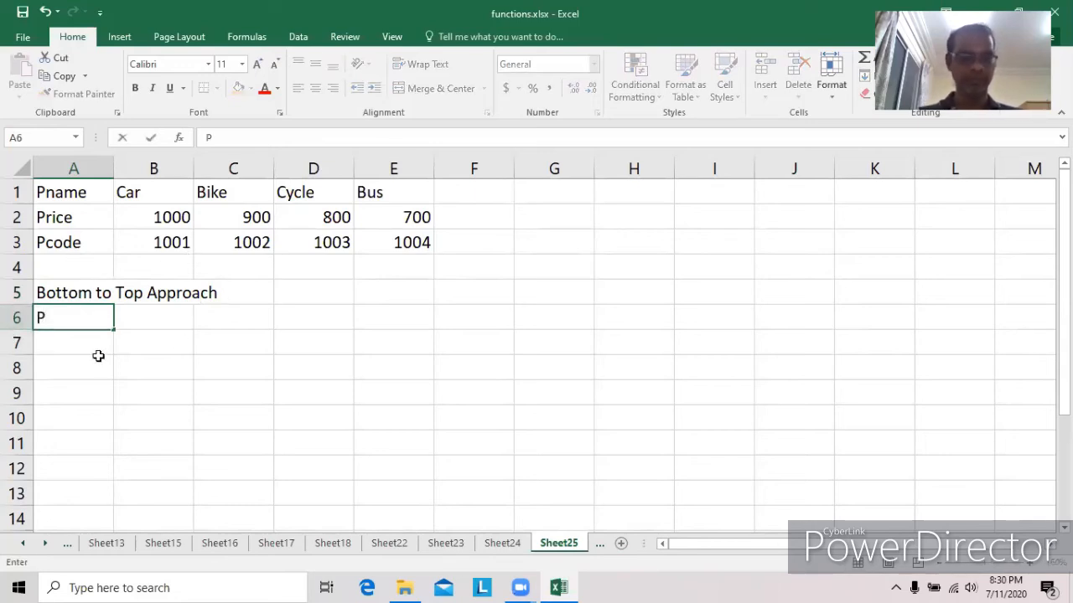
key("Return")
key("Up")
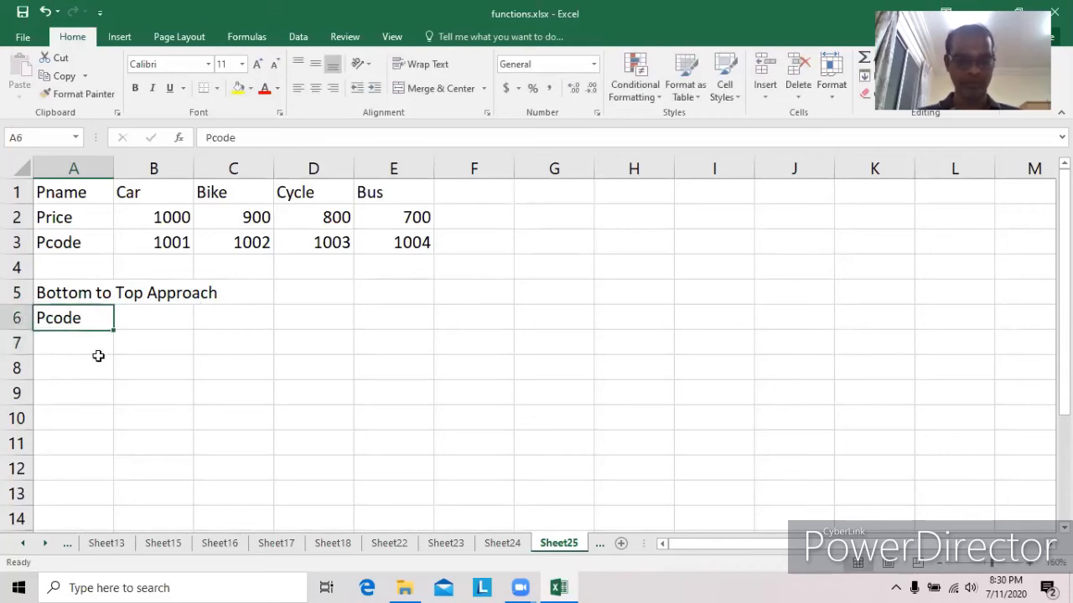
key("F2")
type(":")
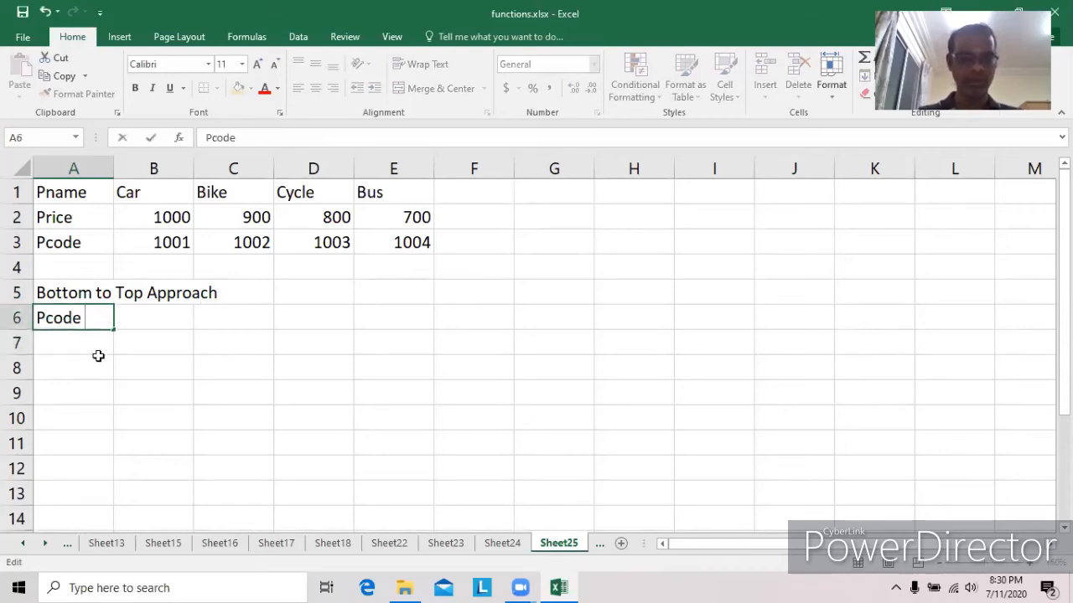
key("Return")
type("Pname :")
key("Return")
type("Price")
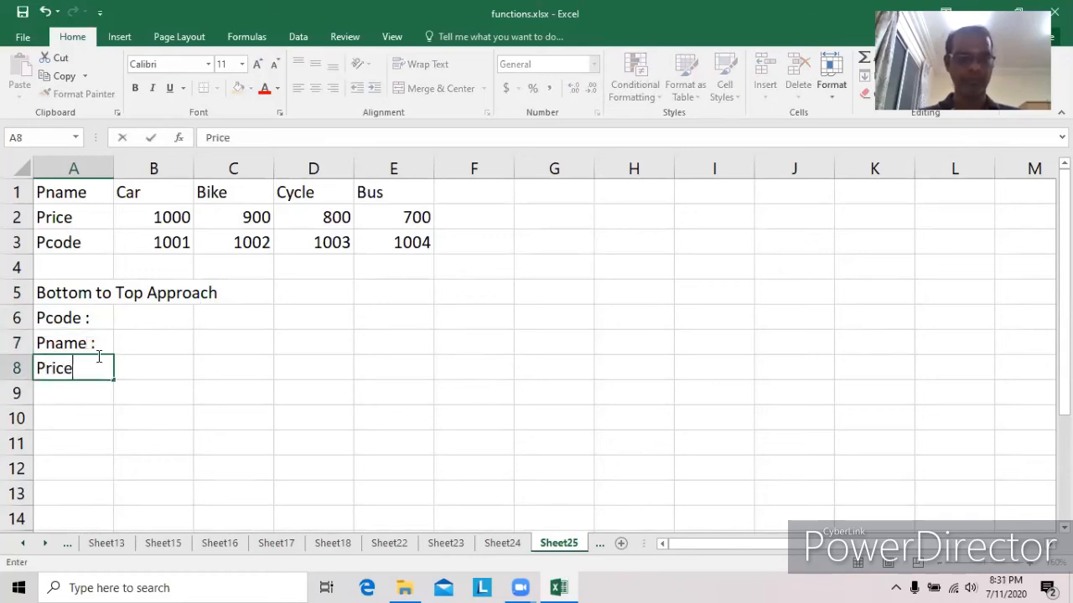
type(" :")
key("Return")
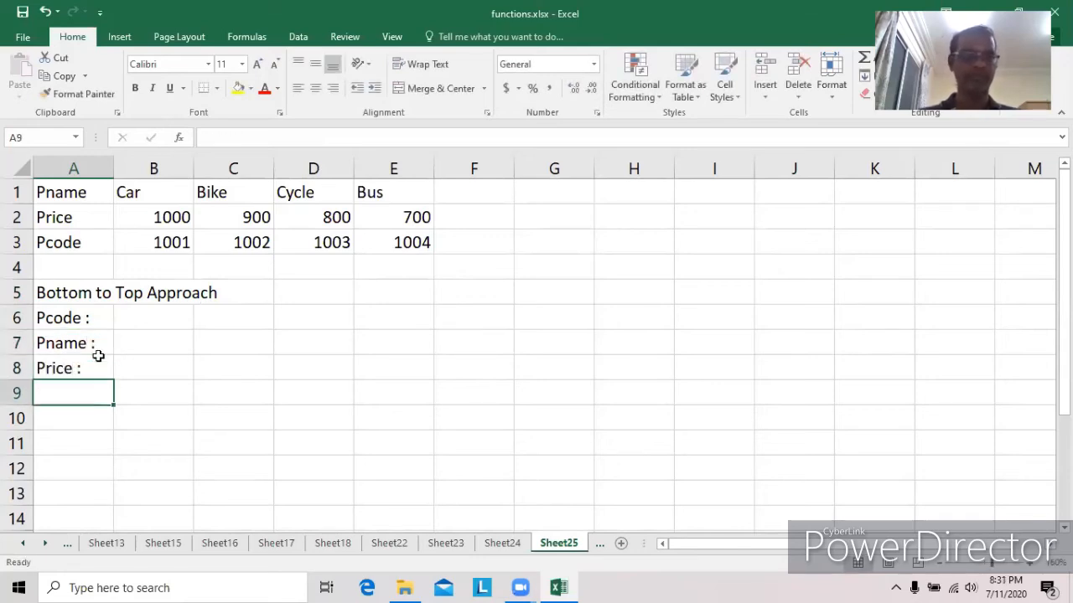
left_click(168, 318)
type("=l")
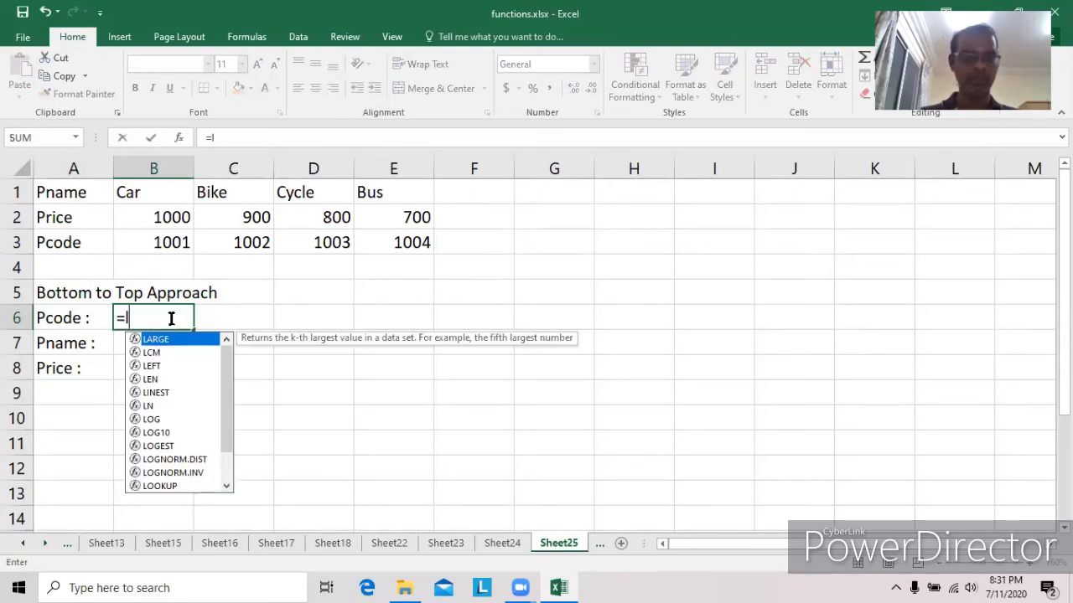
type("ook")
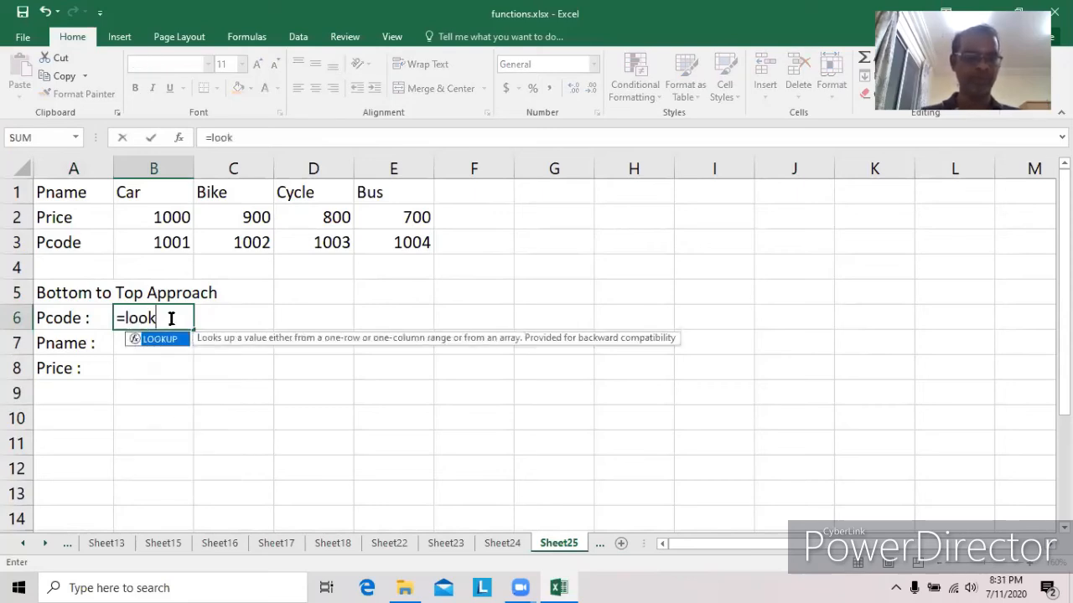
left_click(171, 318)
key("BackSpace")
key("BackSpace")
key("BackSpace")
key("BackSpace")
key("BackSpace")
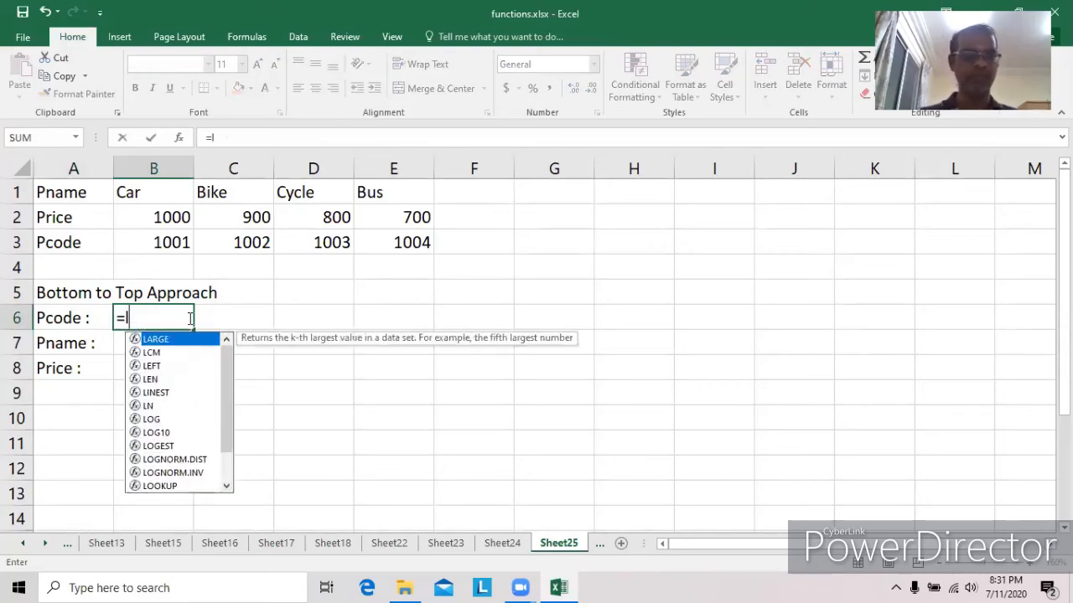
Enter the product code 1001 in cell B6 as the value to look up
type("1001")
key("Return")
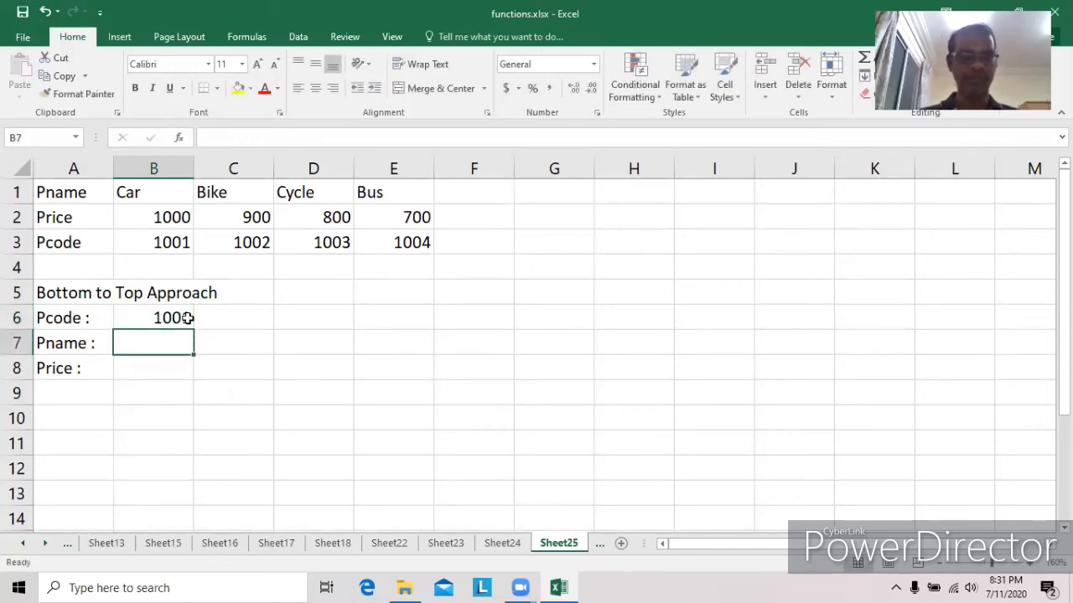
Enter a formula in cell B7 that returns the product name: =lookup(b6,b3:e3,b1:e1)
type("=")
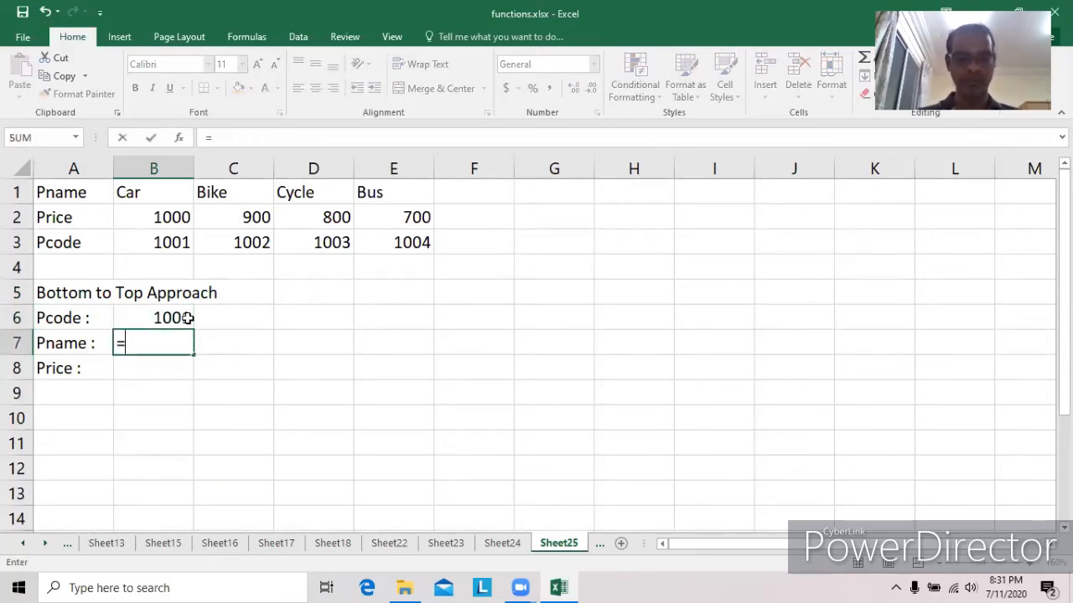
type("lookup")
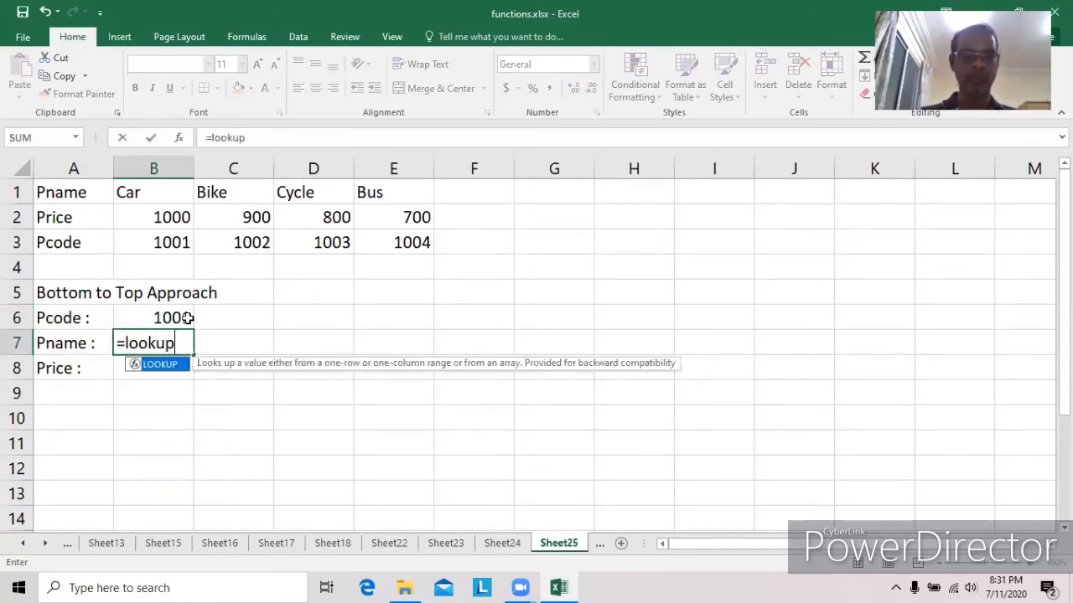
type("(")
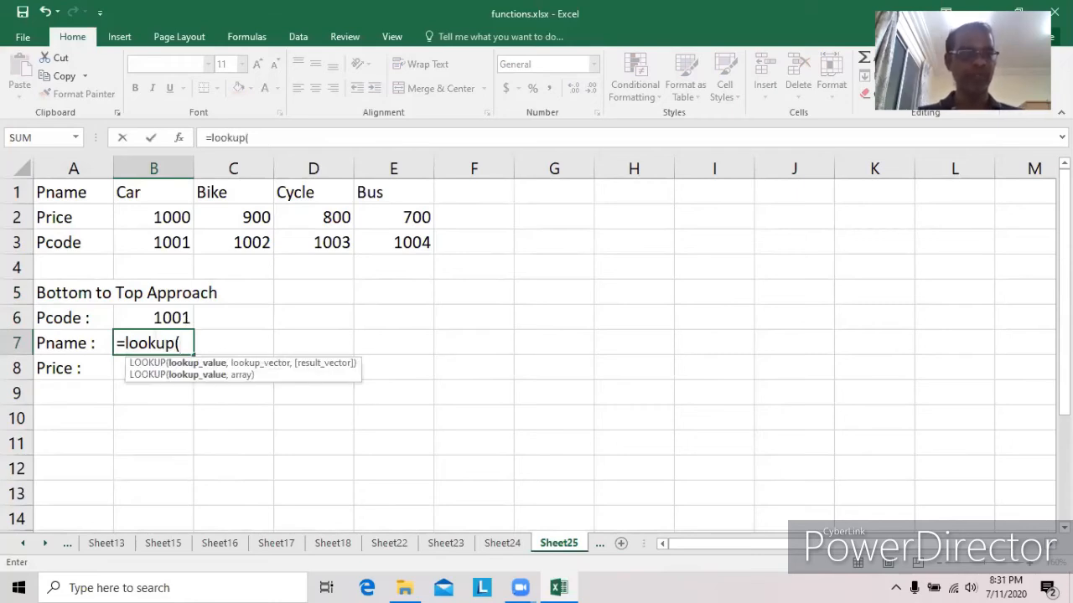
type("b6,")
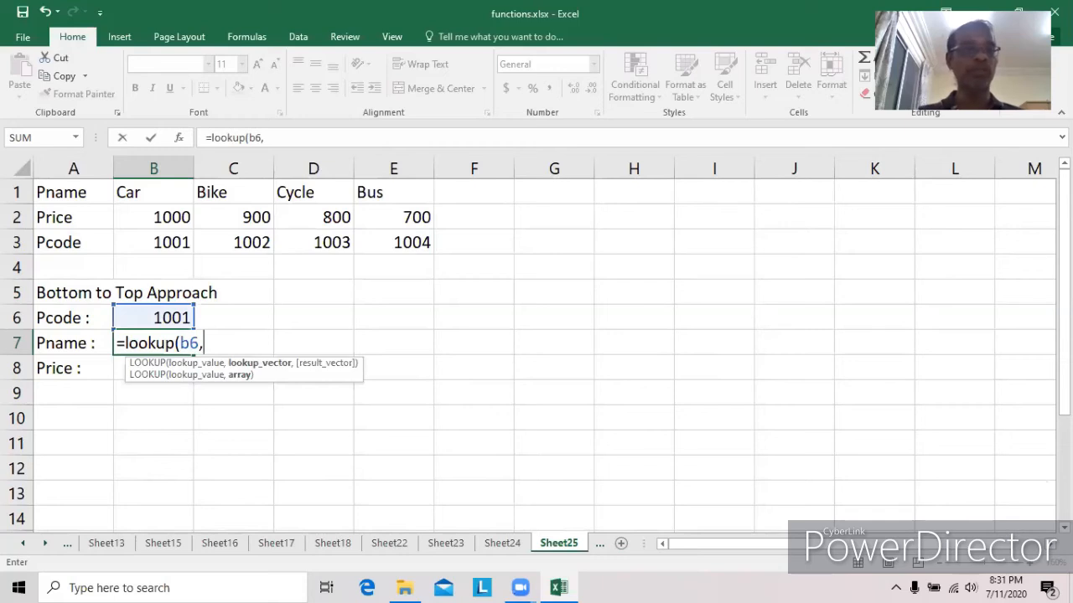
type("b3:")
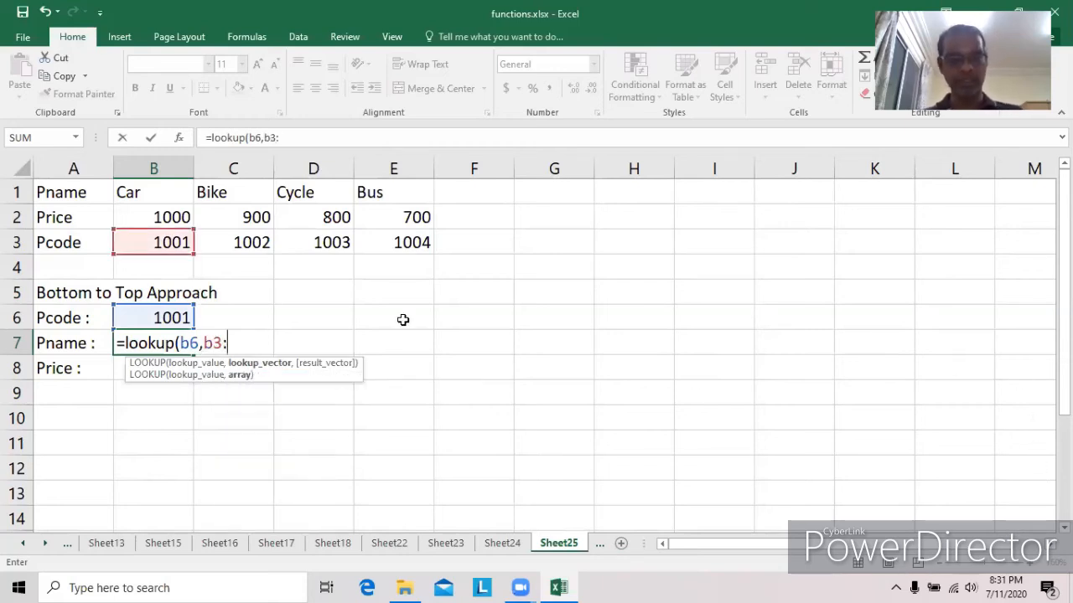
type("e3,")
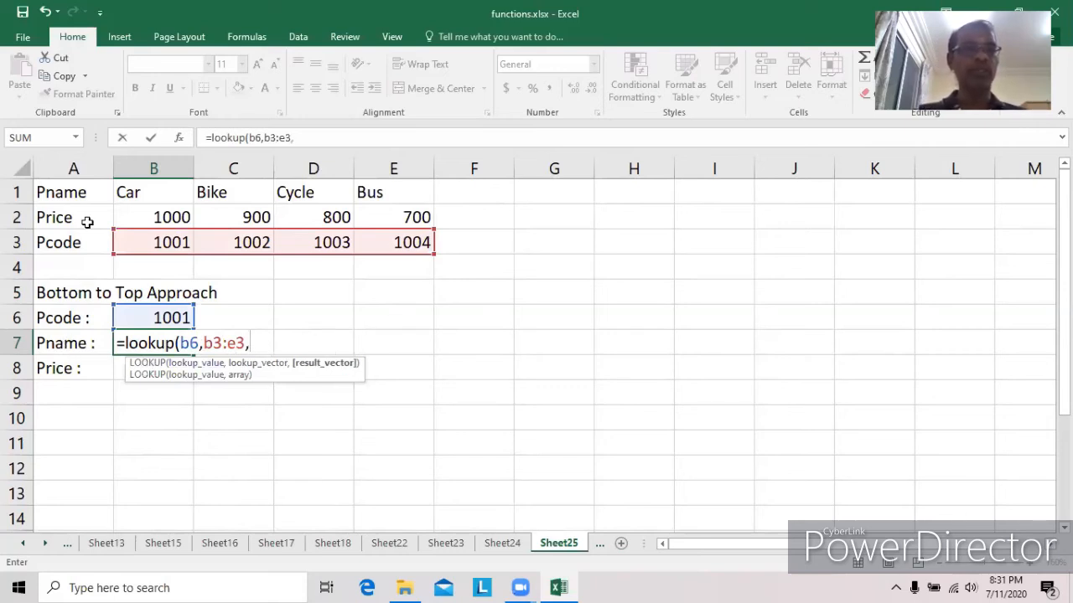
type("b1")
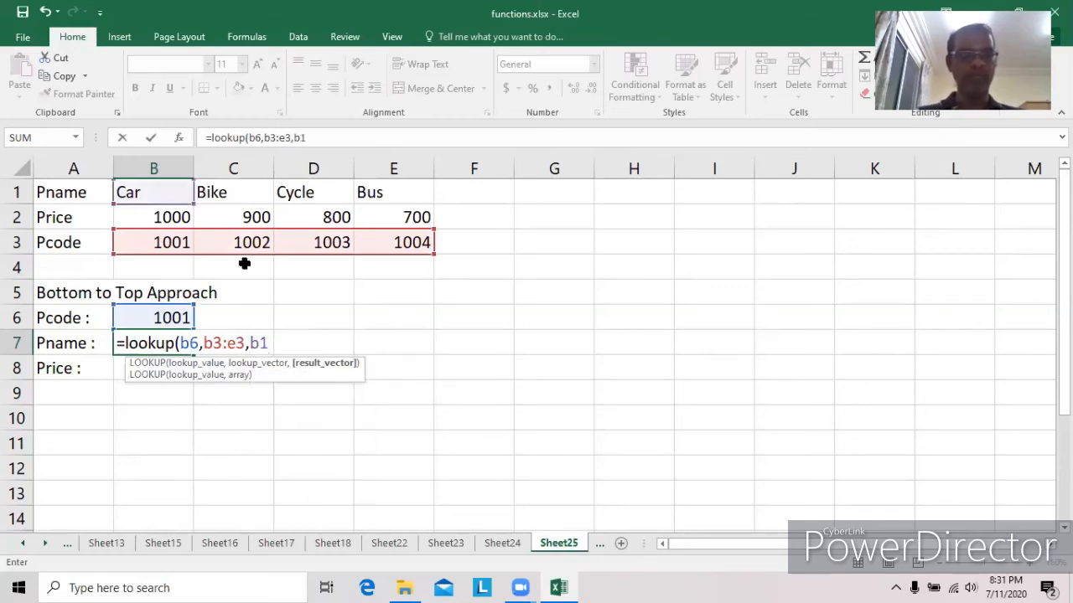
type(":e1")
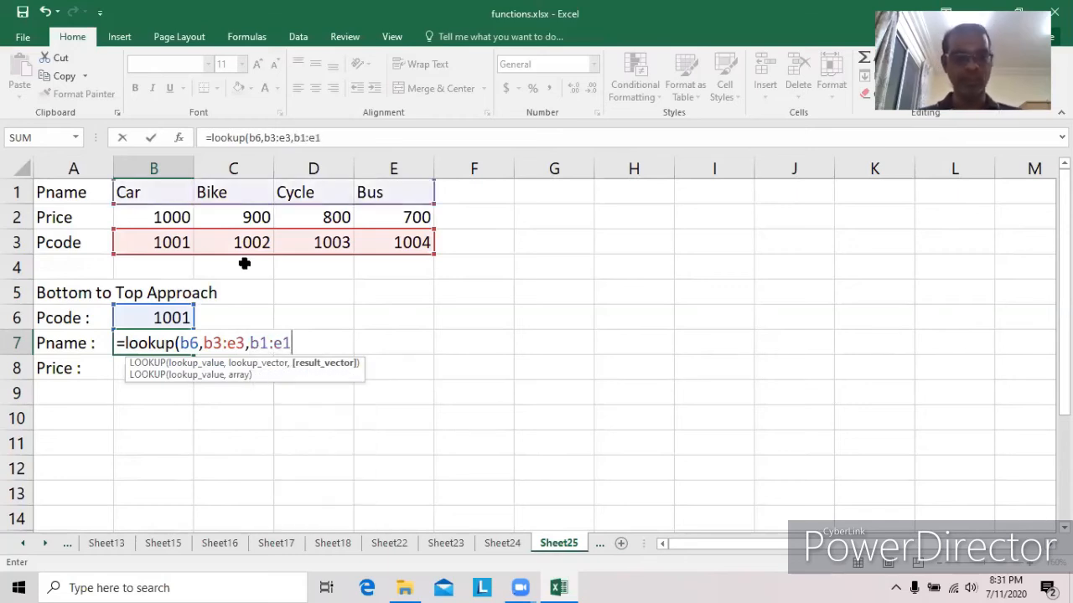
key("Return")
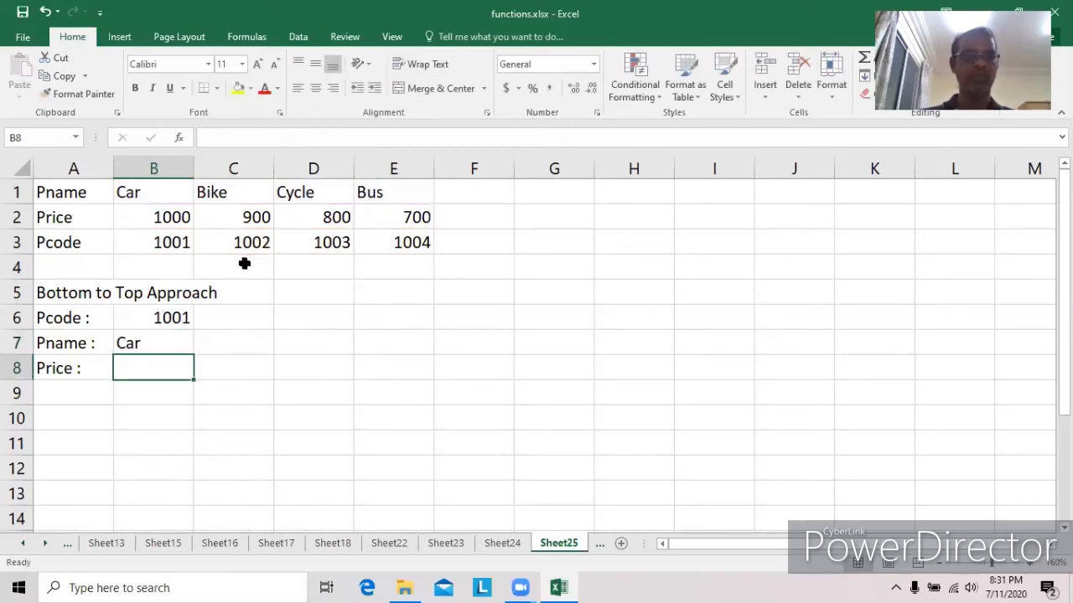
Enter the price formula =lookup(f1,b3:e3,b2:e2) in cell B8
type("=")
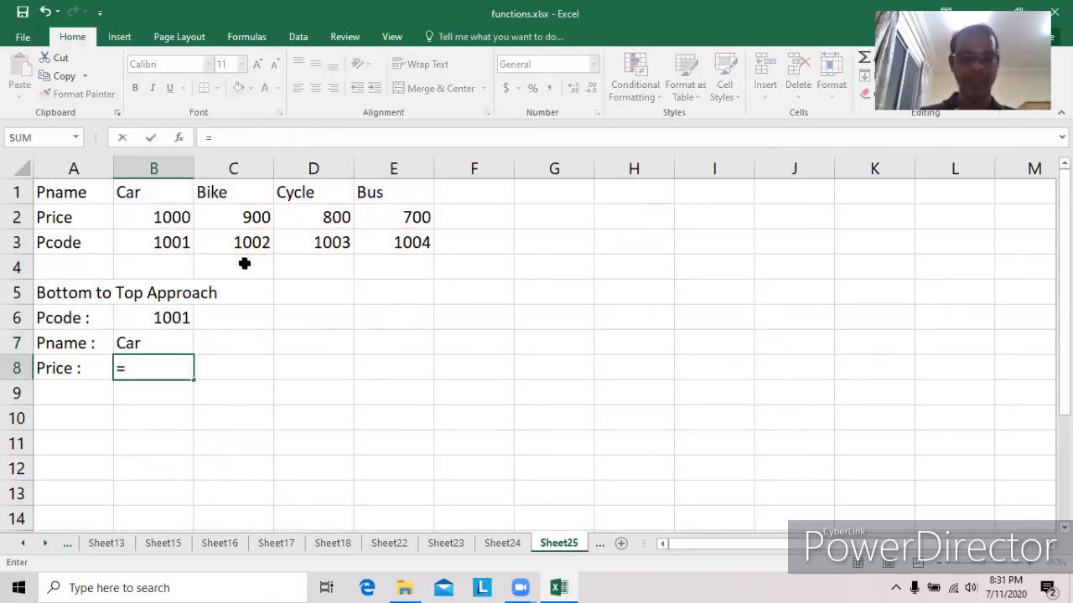
type("looku")
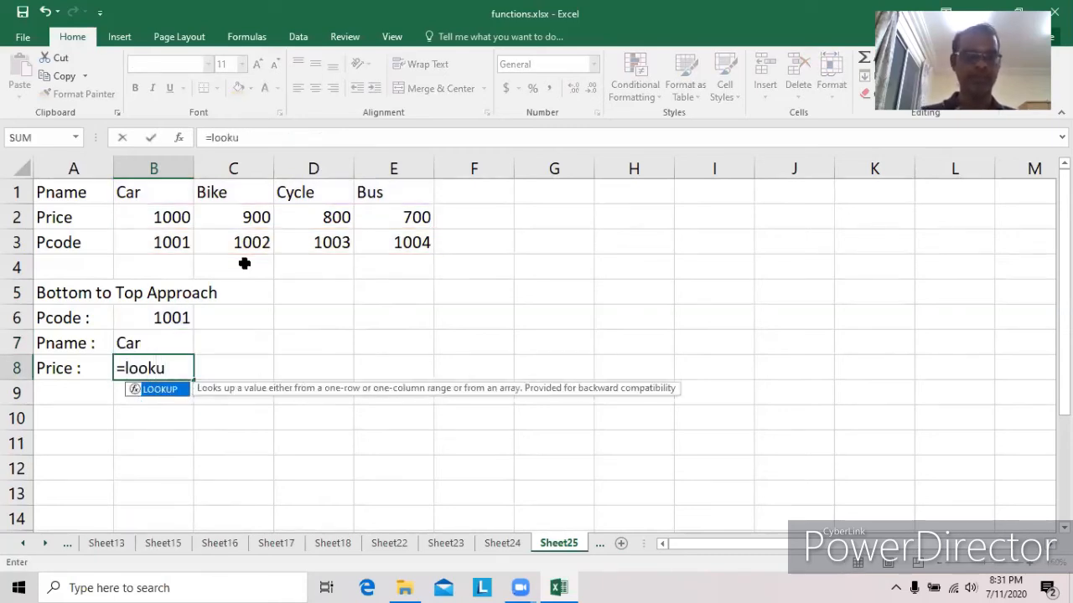
type("p(f1,")
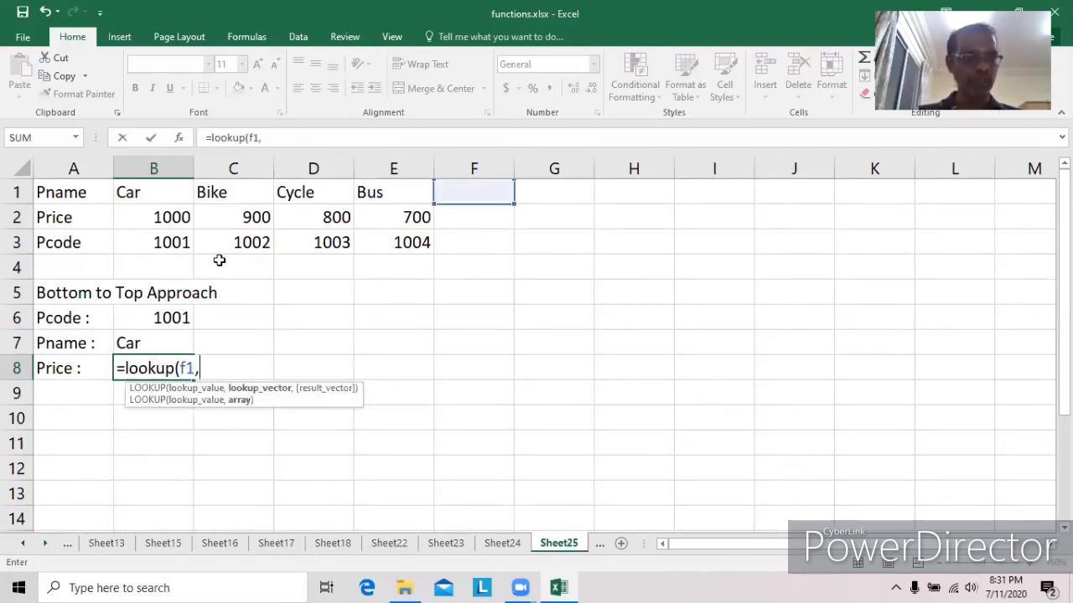
type("b3:e3,")
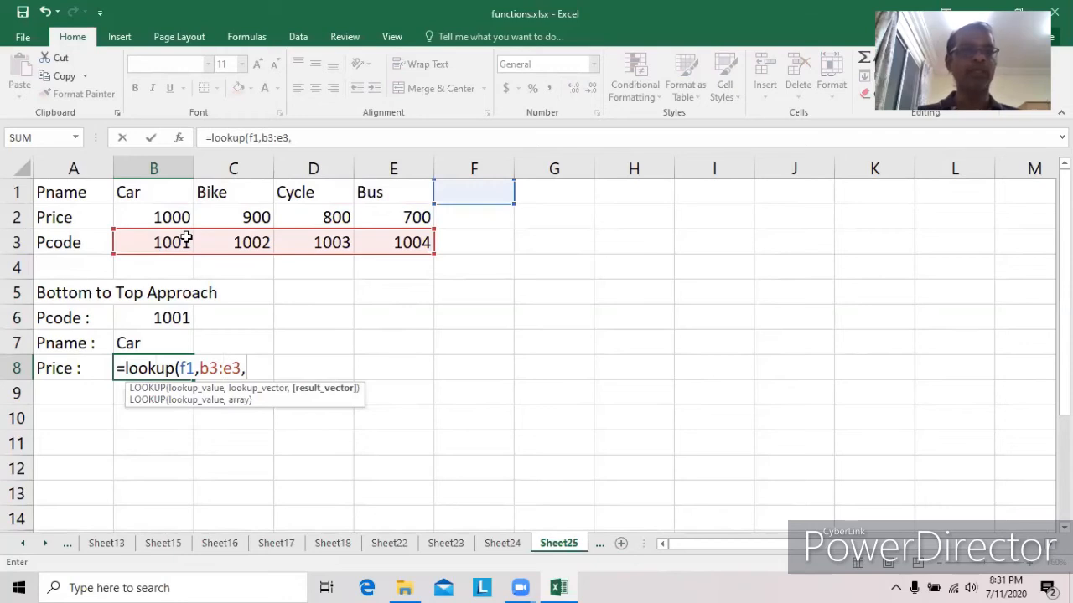
type("b")
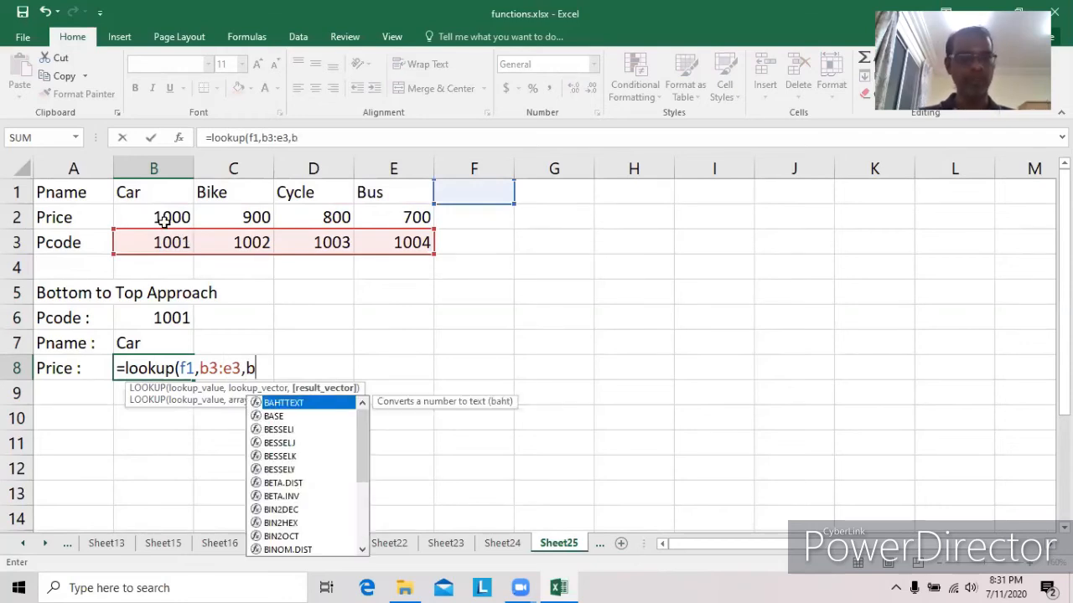
type("2:")
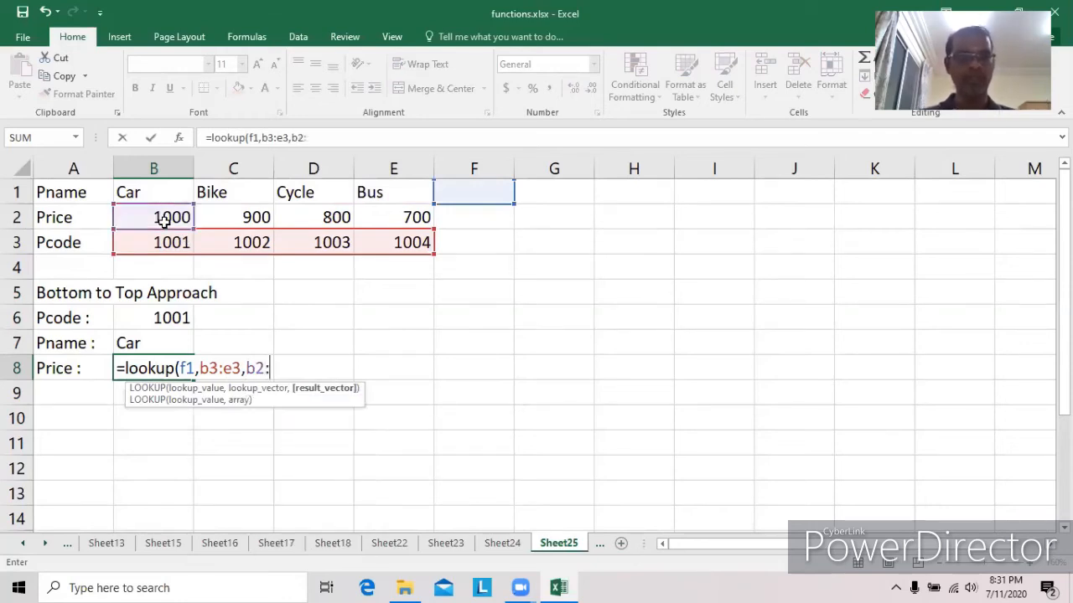
type("e2")
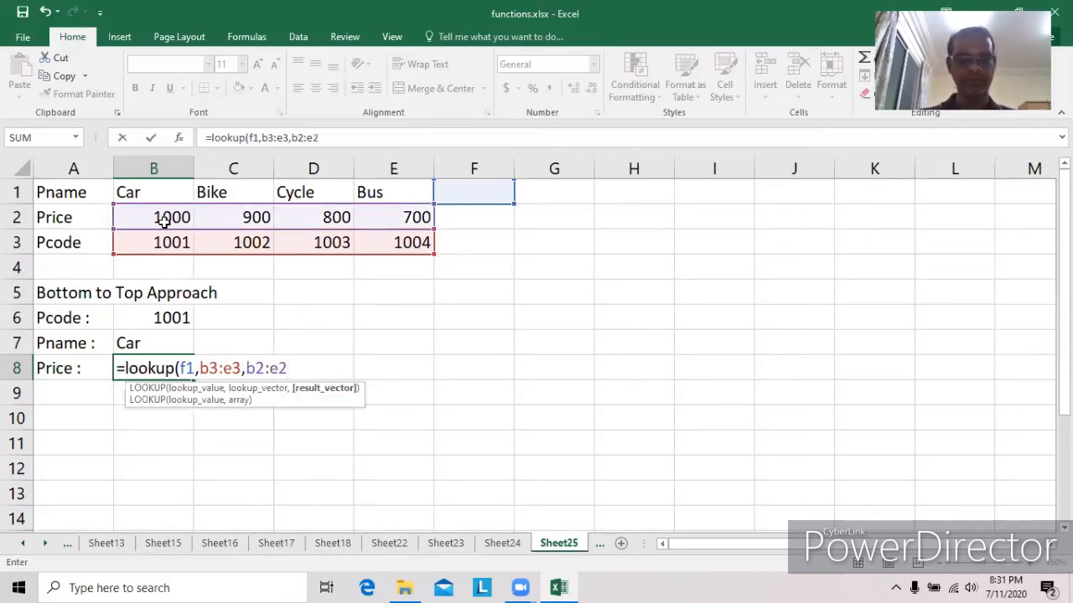
type(")")
key("Return")
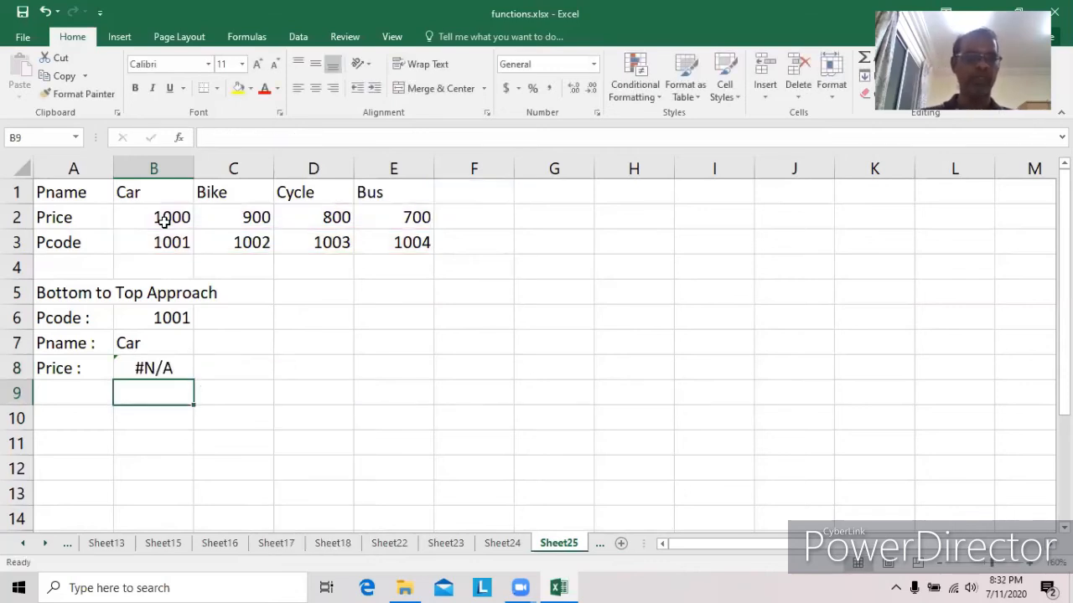
Correct the lookup value in the price formula in cell B8 to b6
left_click(153, 369)
double_click(155, 371)
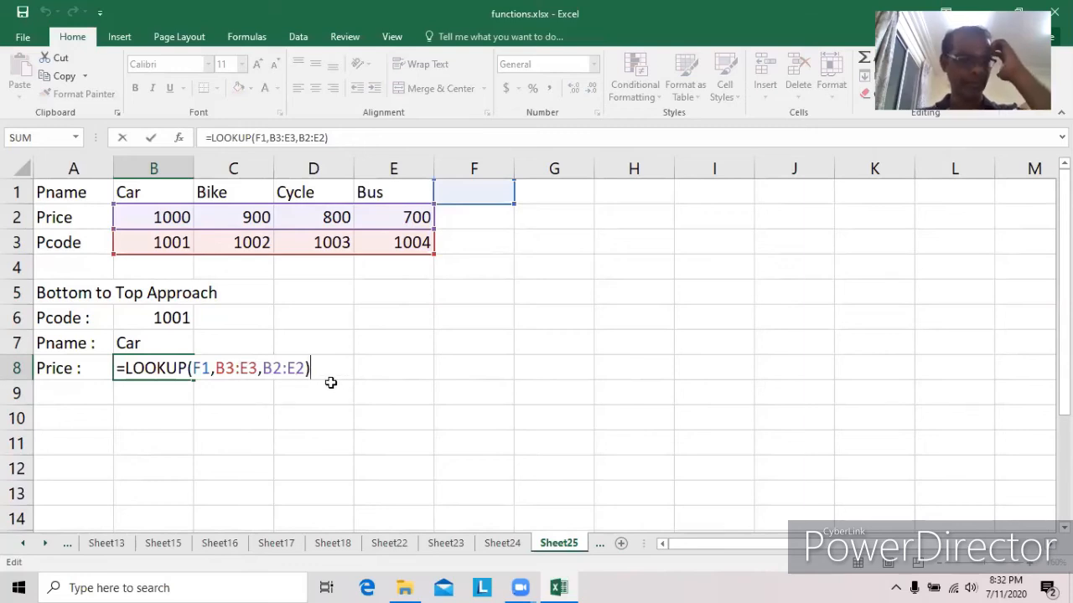
left_click(207, 368)
key("BackSpace")
key("BackSpace")
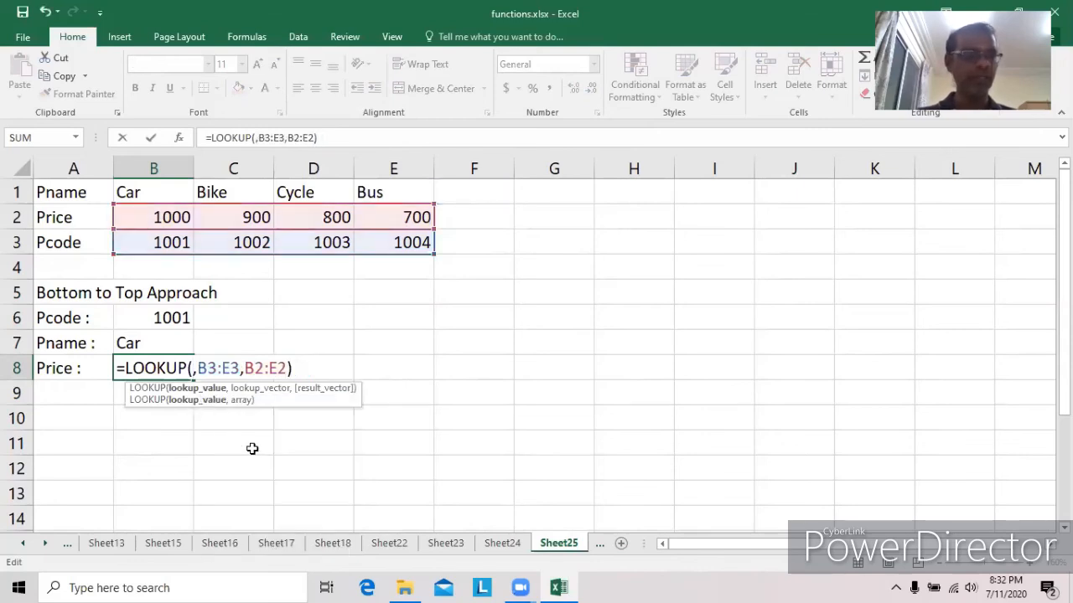
type("b6")
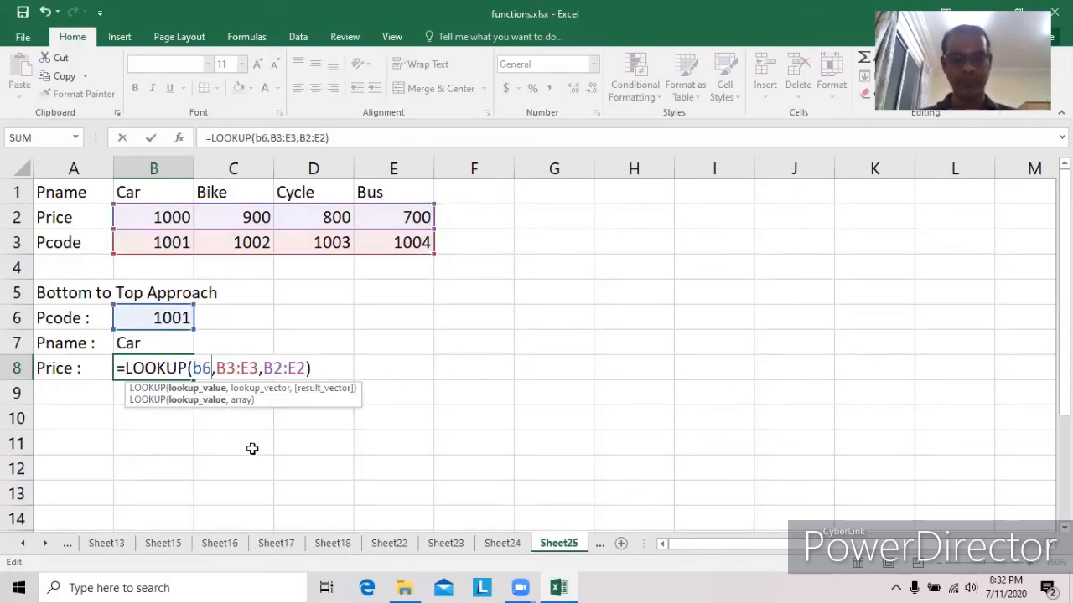
key("Return")
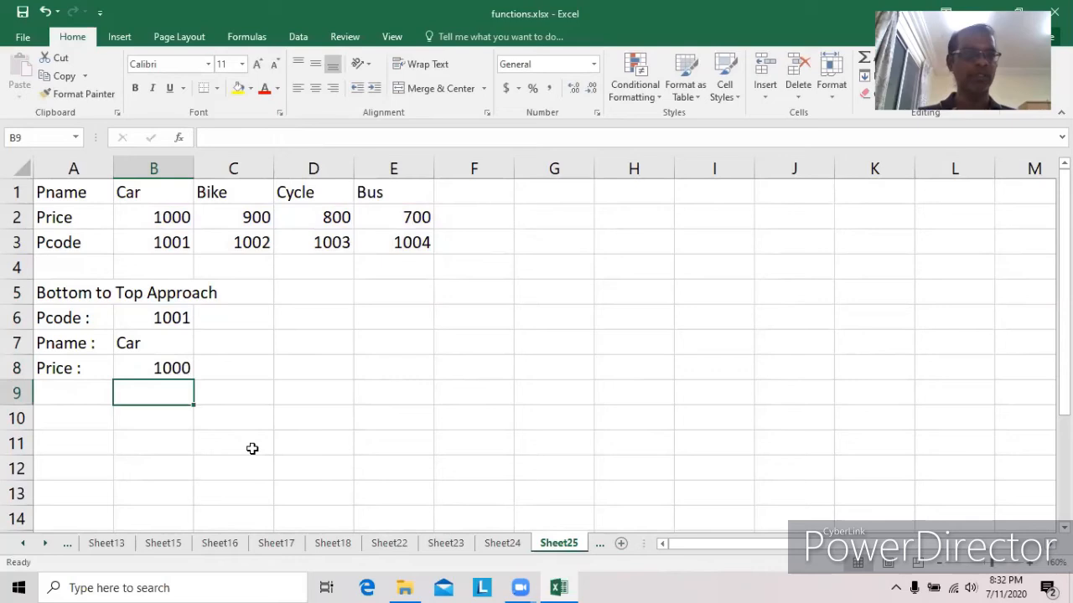
Review the arguments and referenced ranges of the price LOOKUP formula in cell B8
left_click(156, 368)
double_click(156, 368)
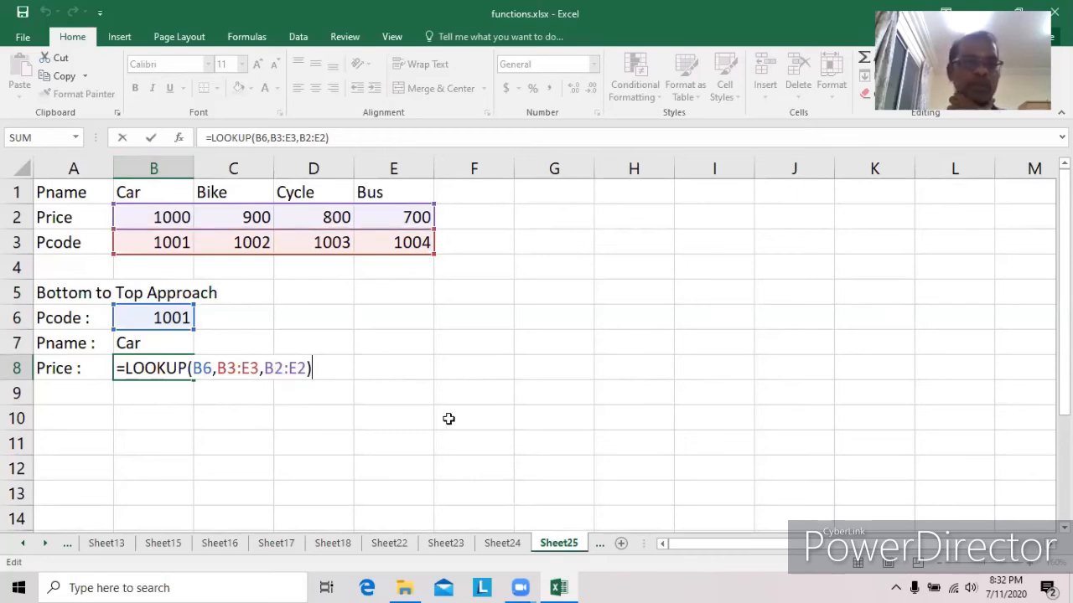
key("Return")
Test both lookups by changing the product code in cell B6 to 1002, 1003 and 1004 in turn
left_click(153, 318)
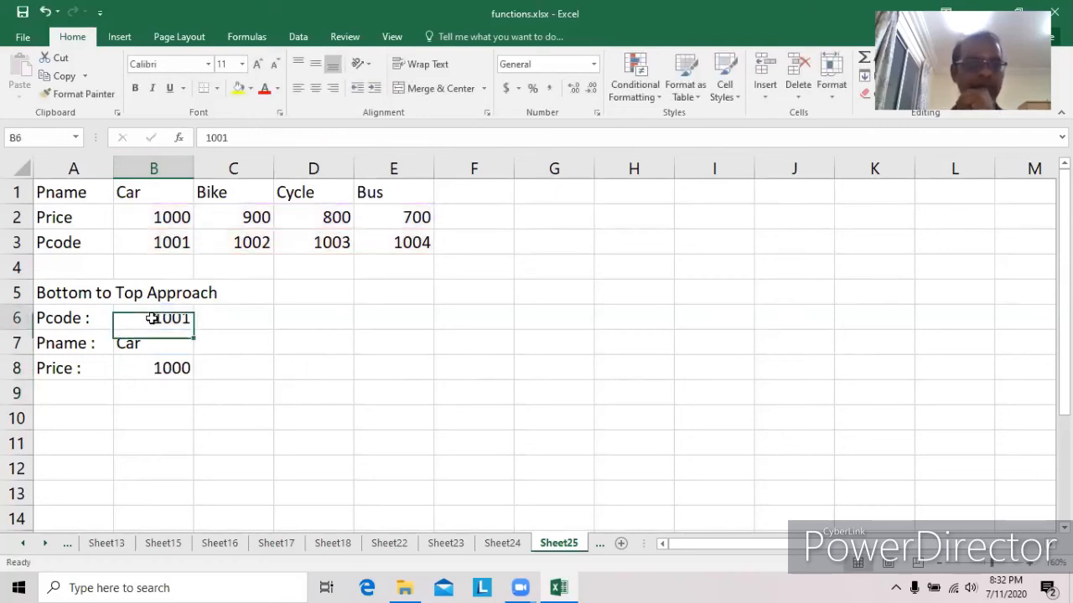
type("1002")
key("Return")
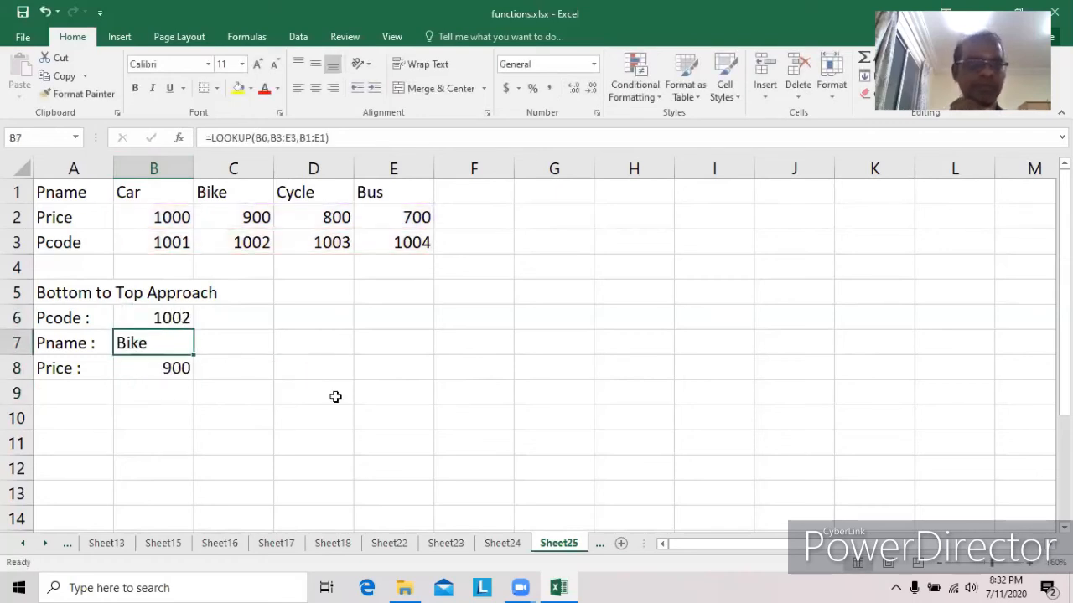
left_click(181, 320)
type("1003")
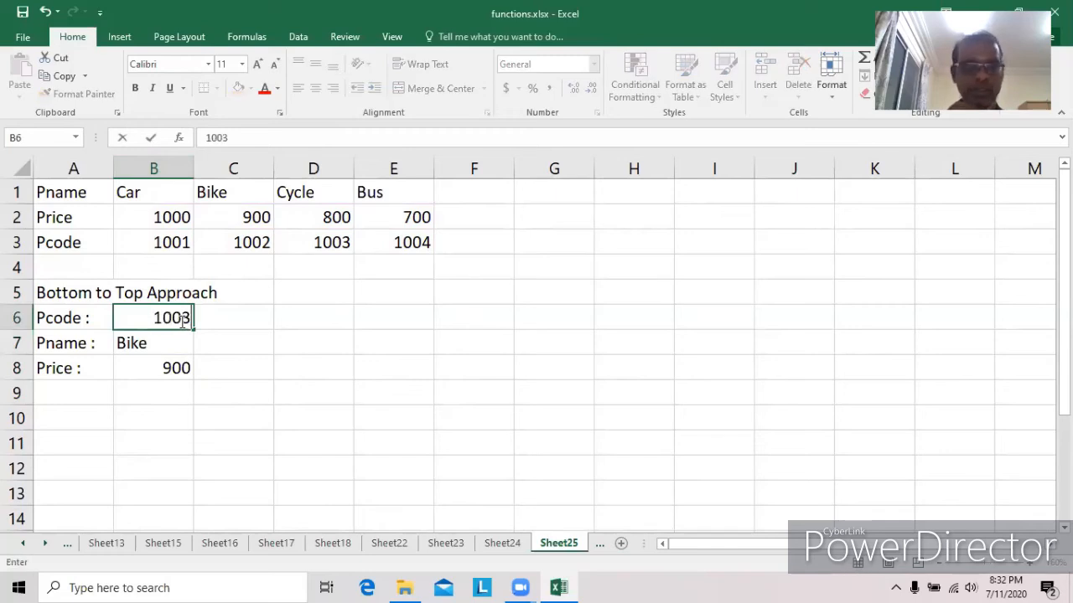
key("Return")
left_click(179, 315)
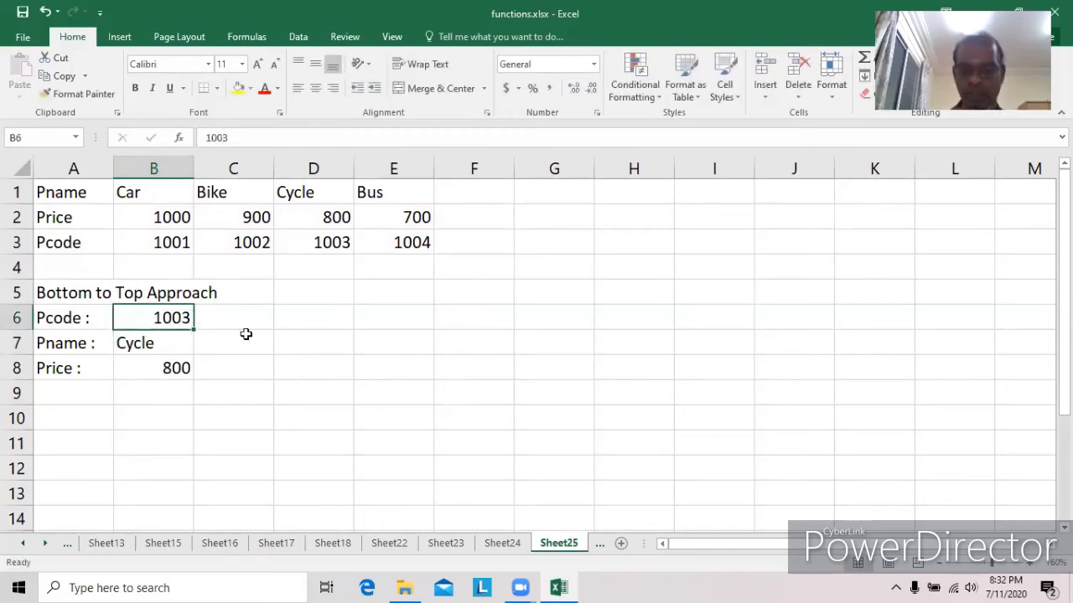
type("1004")
key("Return")
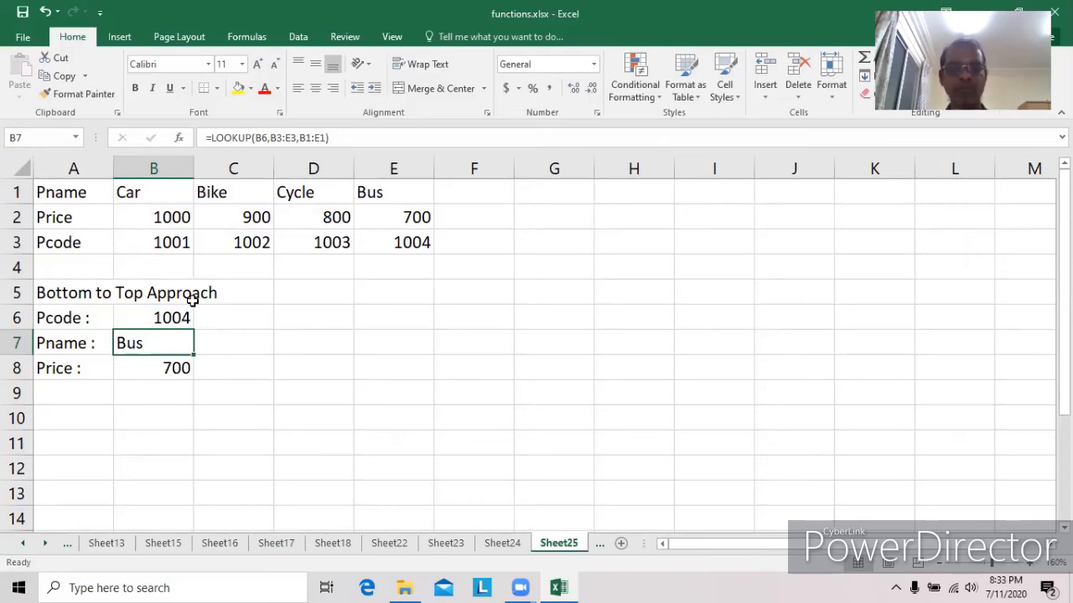
Add a new worksheet after Sheet25 and enlarge its view for readability
left_click(621, 543)
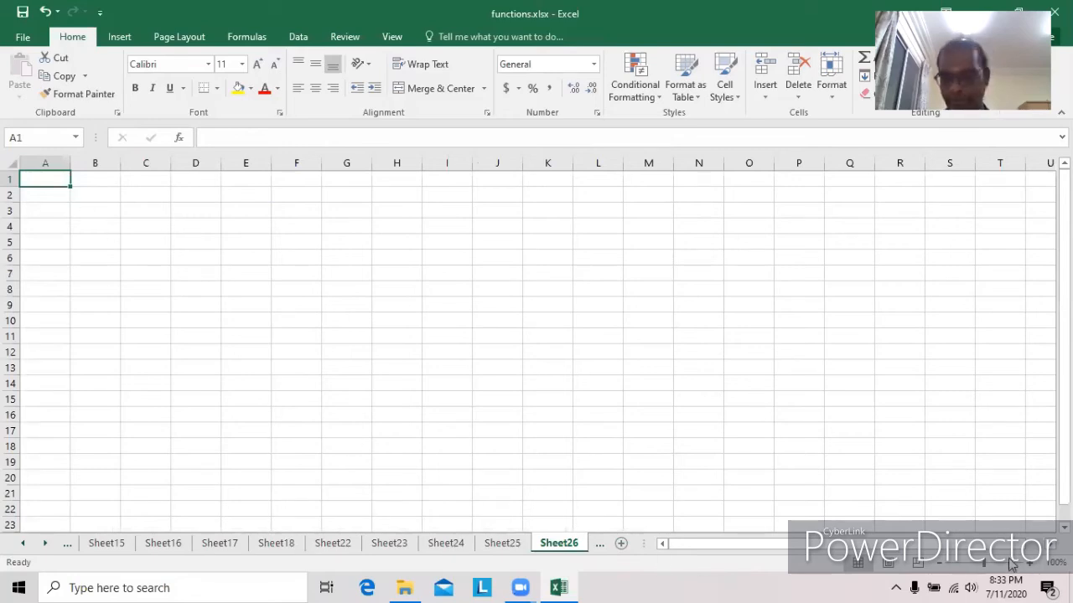
left_click(1033, 566)
left_click(1032, 567)
left_click(1033, 566)
left_click(1033, 567)
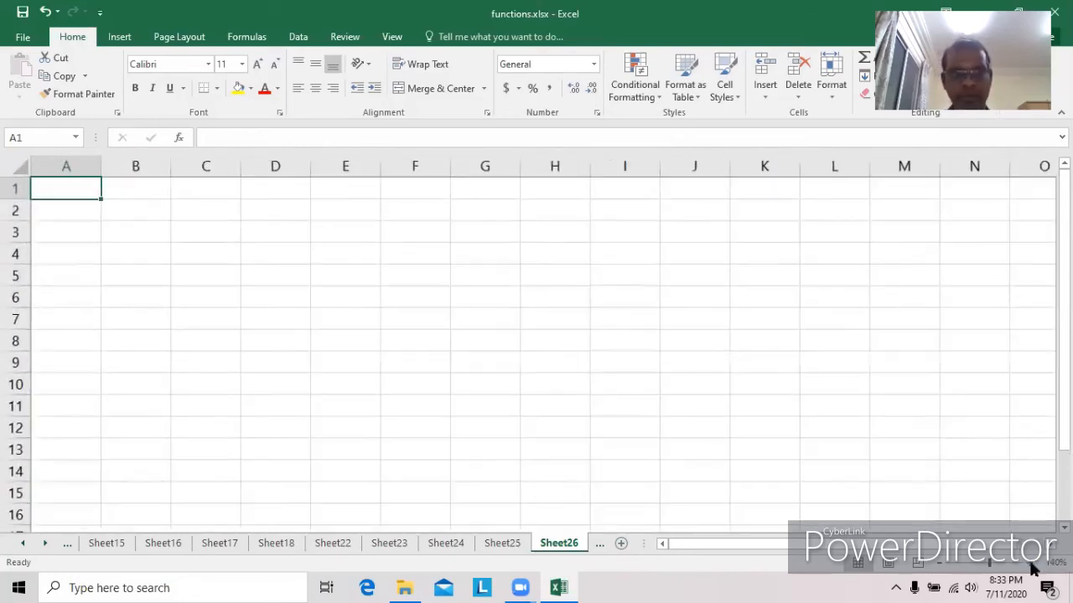
Copy the product table A1:C5 from Sheet22 and paste it at cell A1 of Sheet26
left_click(340, 544)
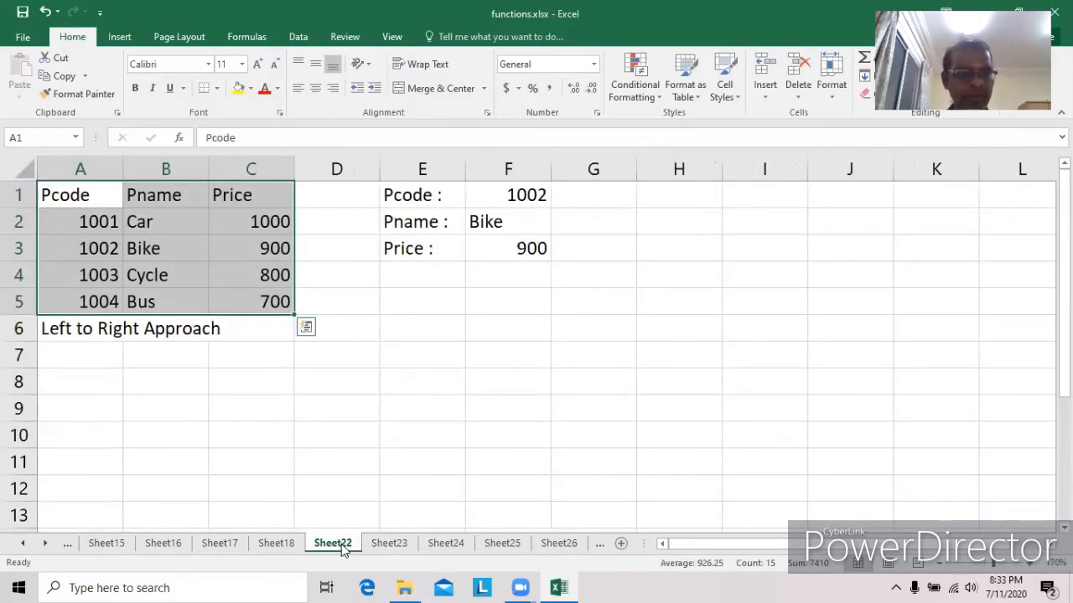
key("ctrl+c")
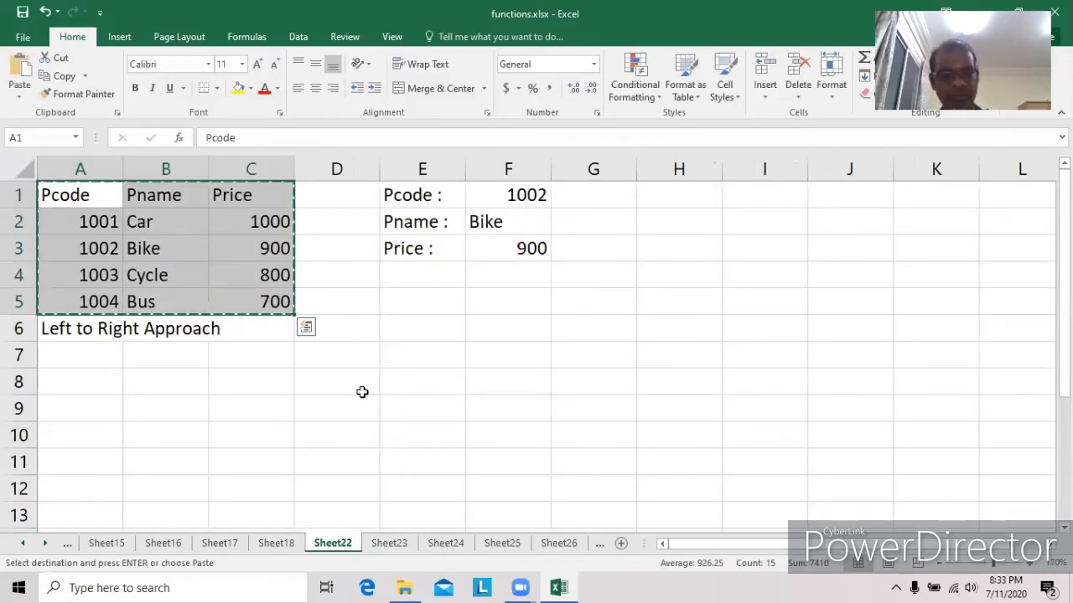
left_click(559, 544)
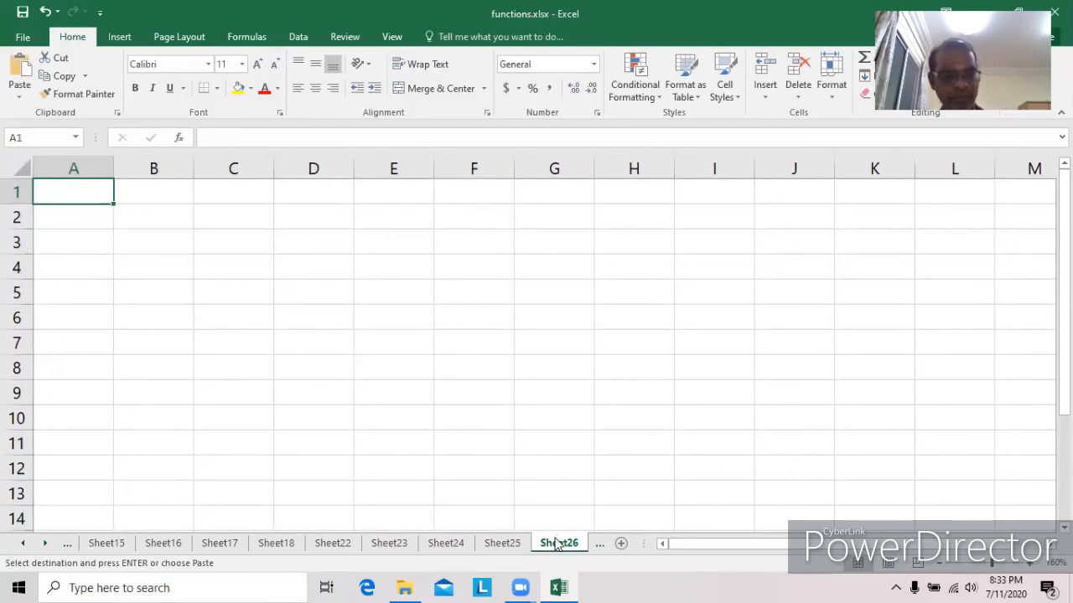
key("ctrl+v")
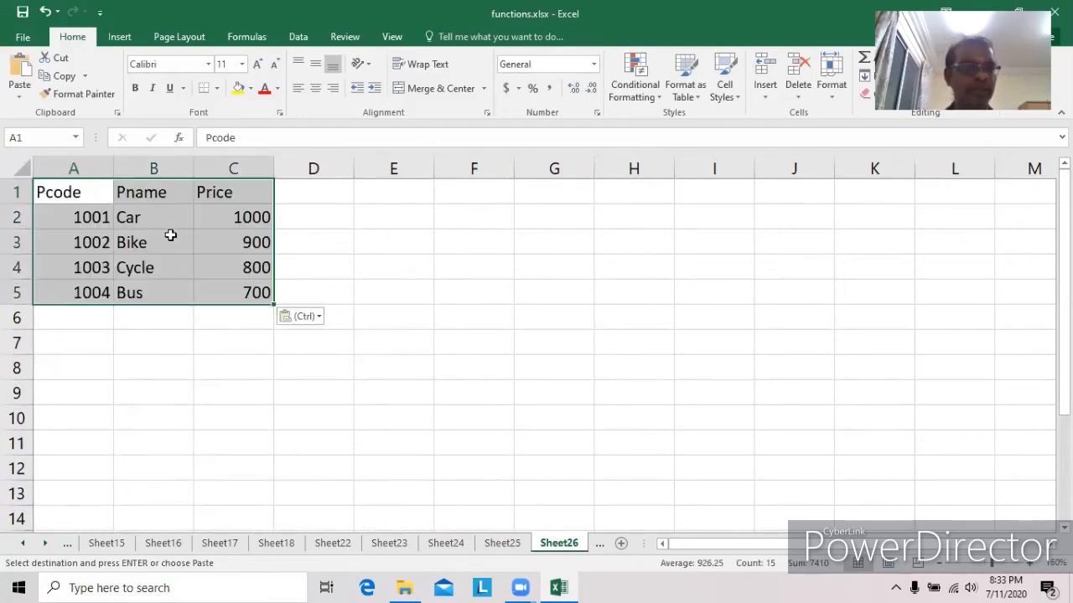
Enter the labels "Pcode :", "Pname :" and "Price :" in cells E1 to E3
left_click(380, 190)
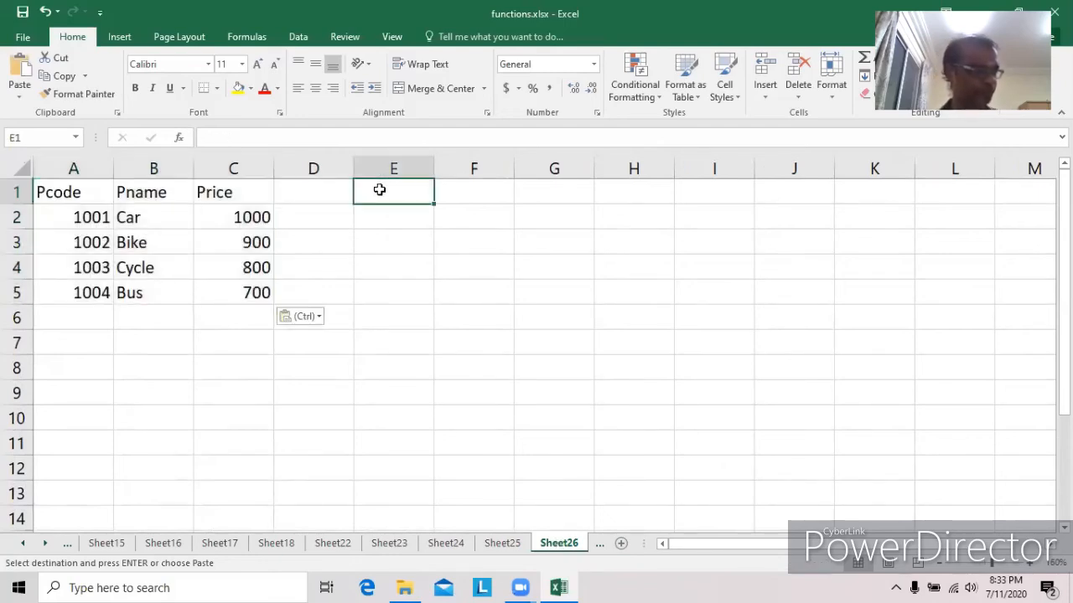
type("Pcode")
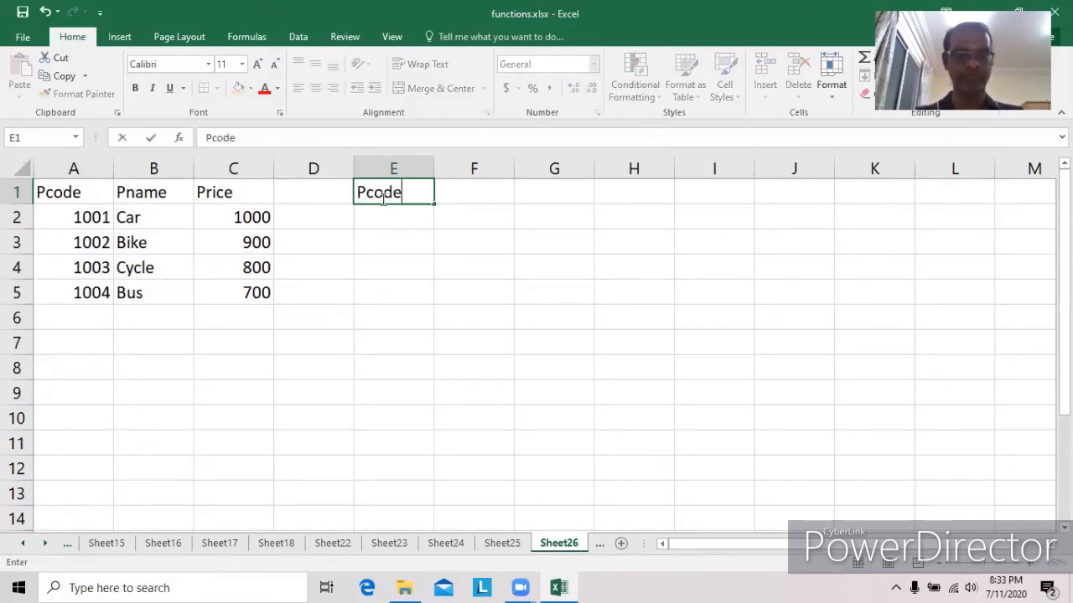
key("Return")
left_click(381, 197)
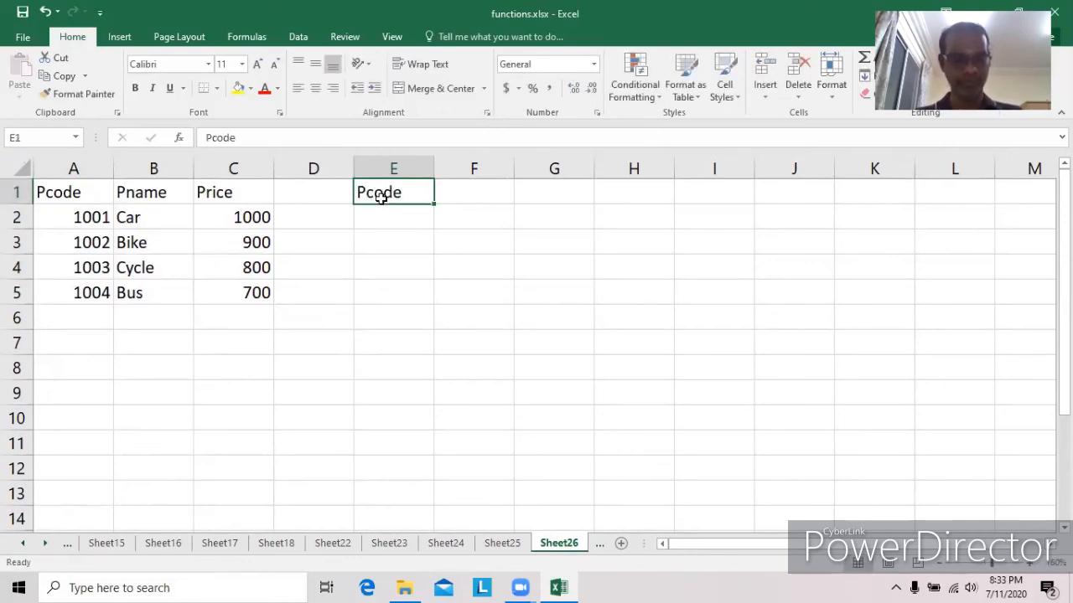
key("F2")
type(":")
key("Return")
type("Pname :")
key("Return")
type("Price")
key("Return")
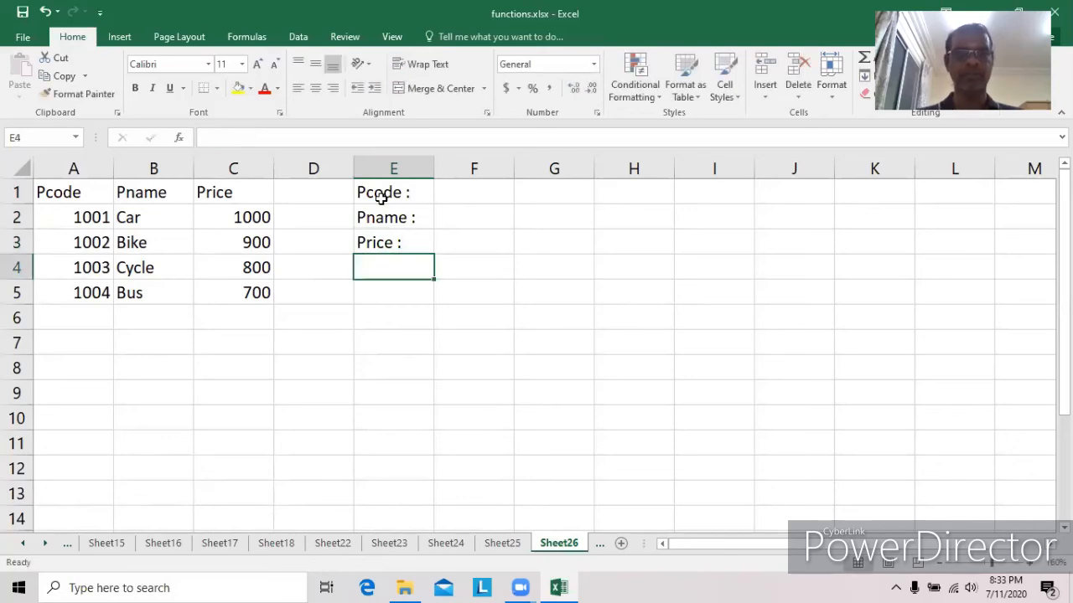
Enter the product code 1001 in cell F1 as the lookup value
left_click(460, 193)
type("1001")
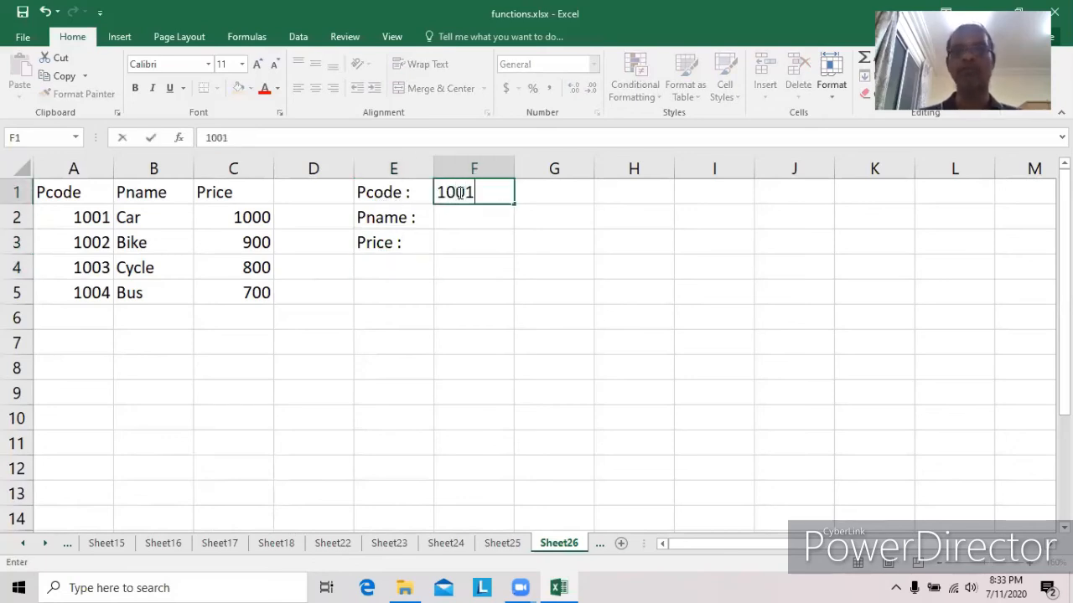
key("Return")
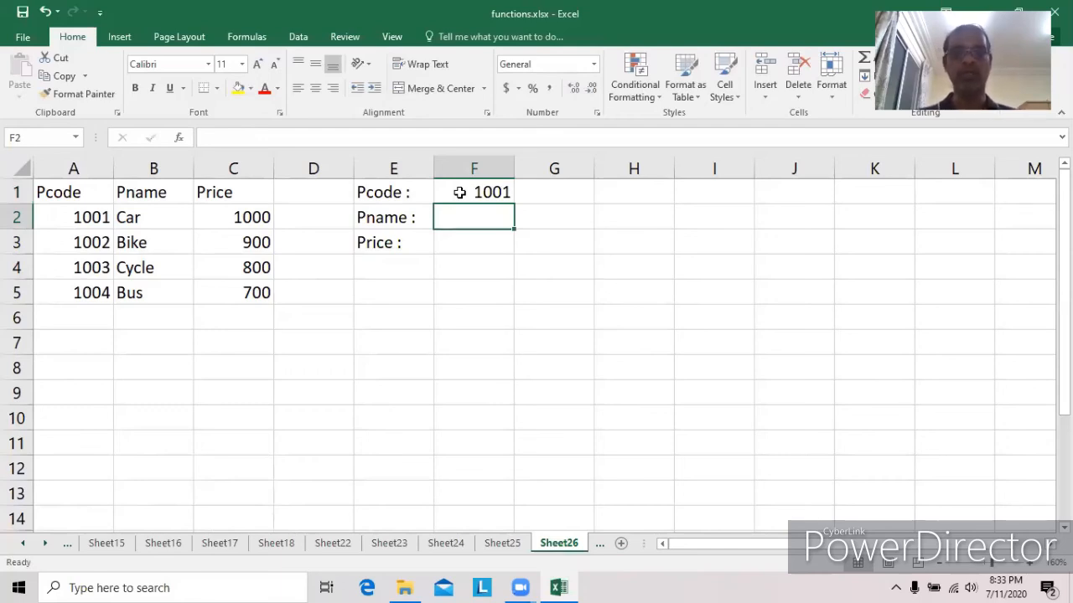
Look up the product name in cell F2 with the formula =vlookup(f1,a1:c5,2,0)
type("=vloo")
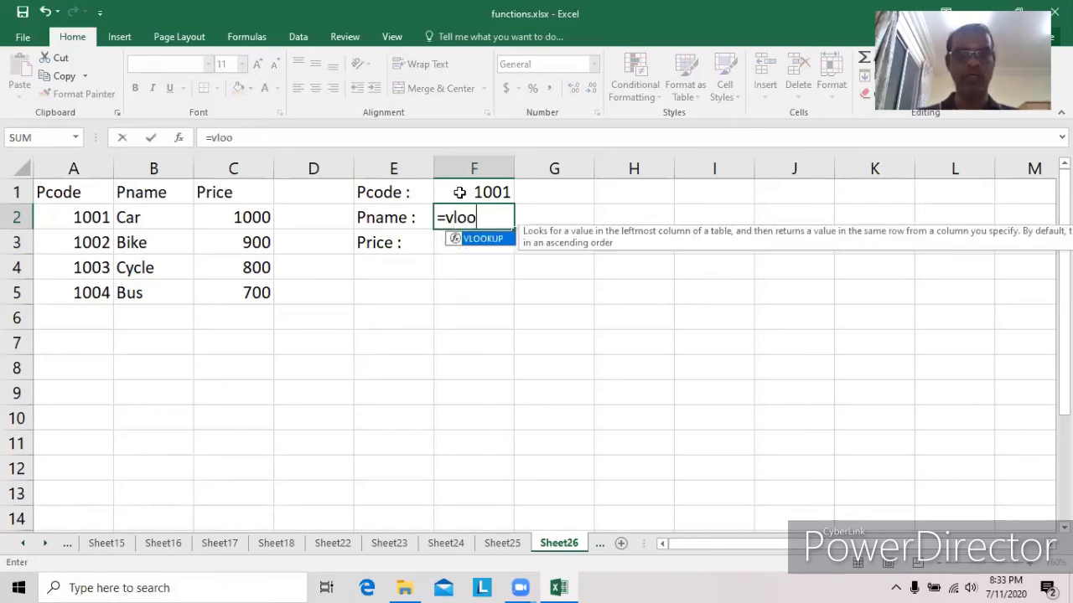
type("kup(")
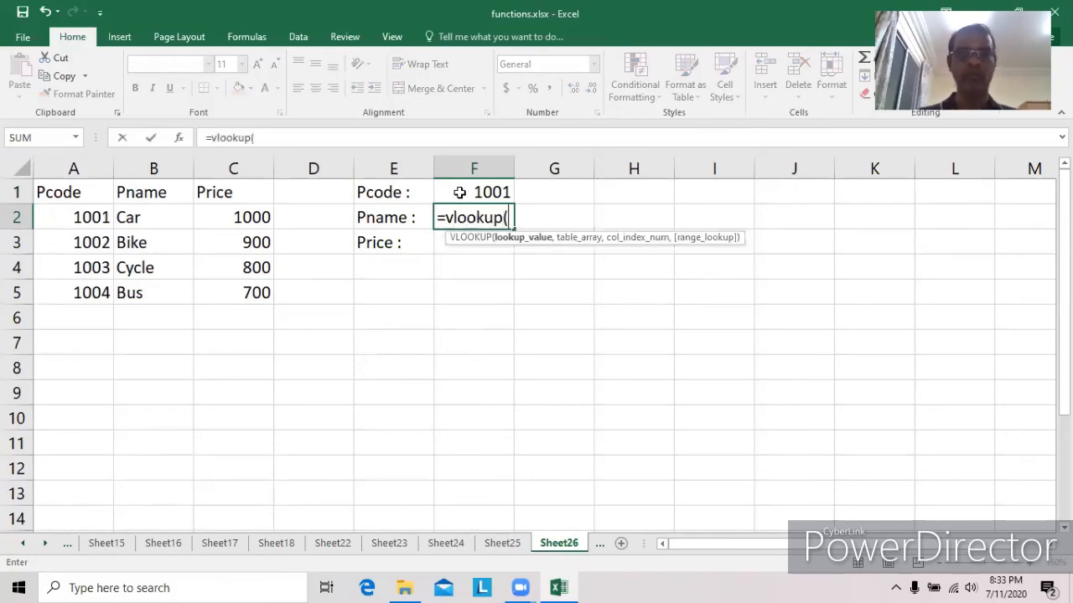
type("f1,")
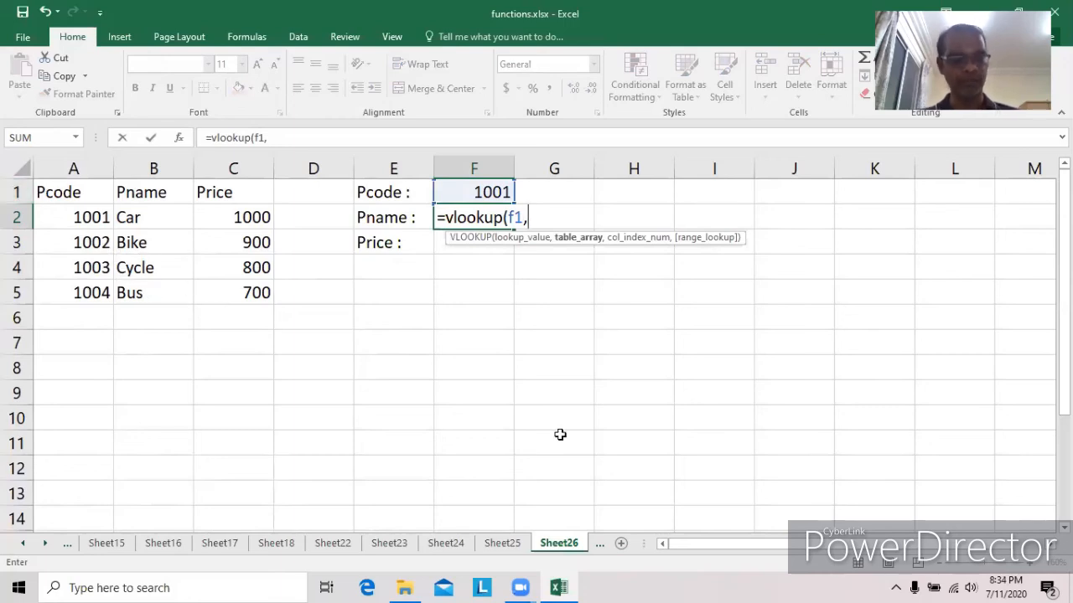
type("a1")
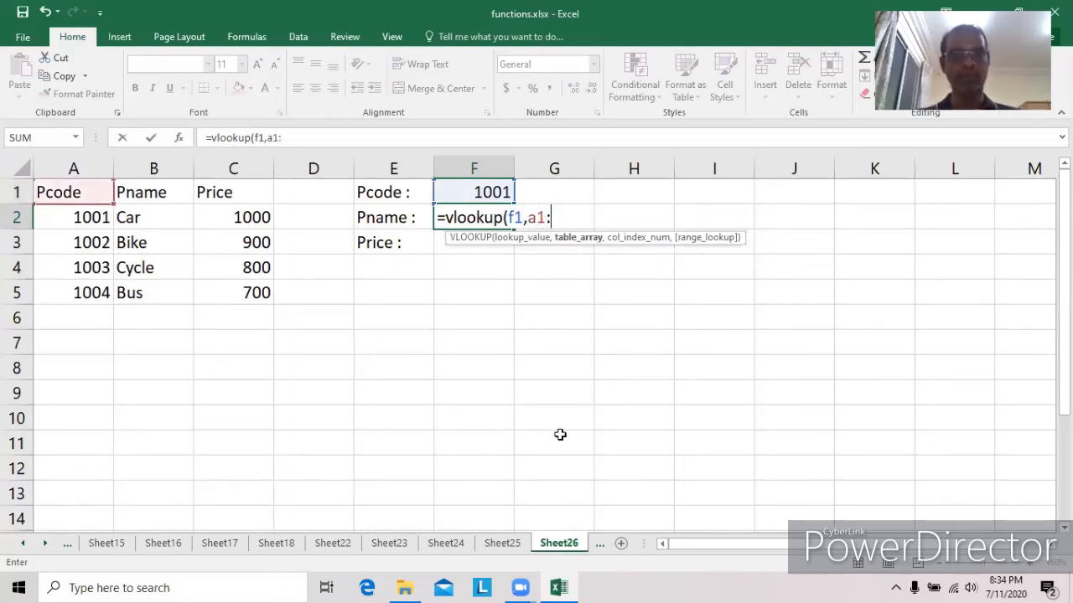
type(":c5")
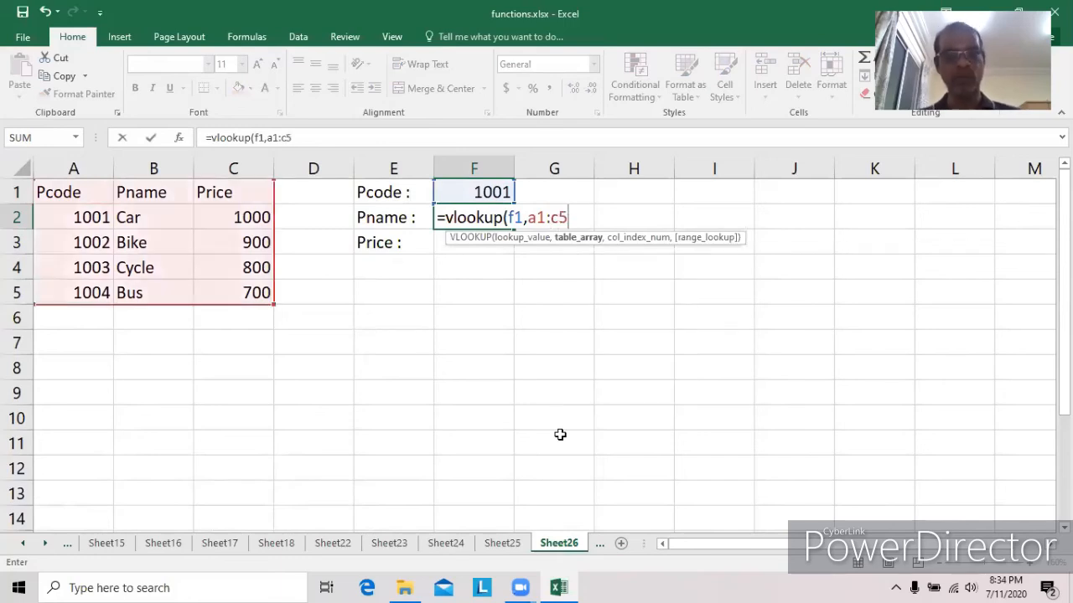
type(",")
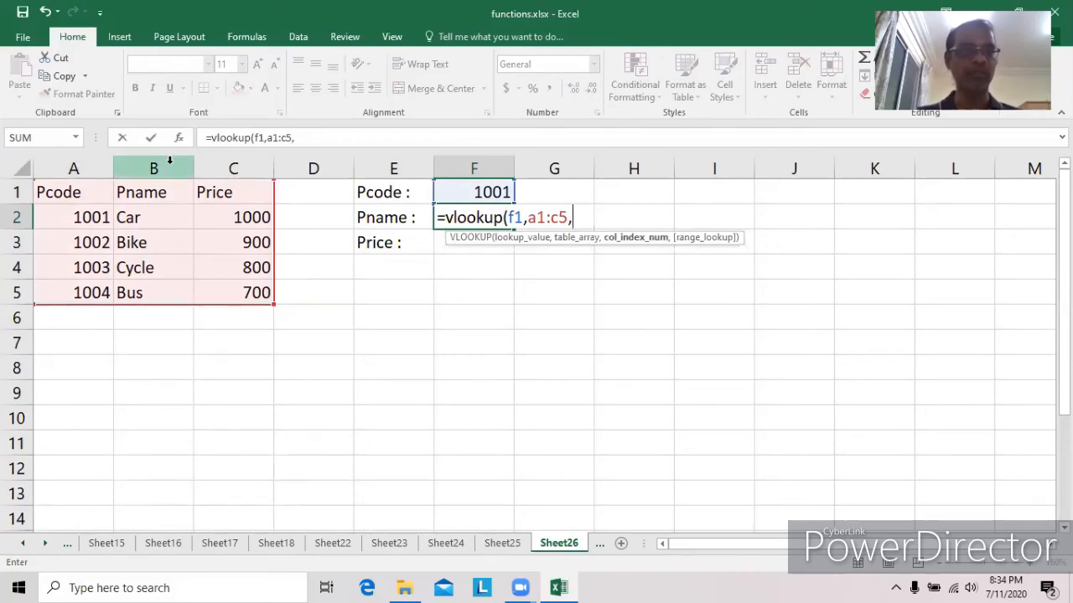
type("2")
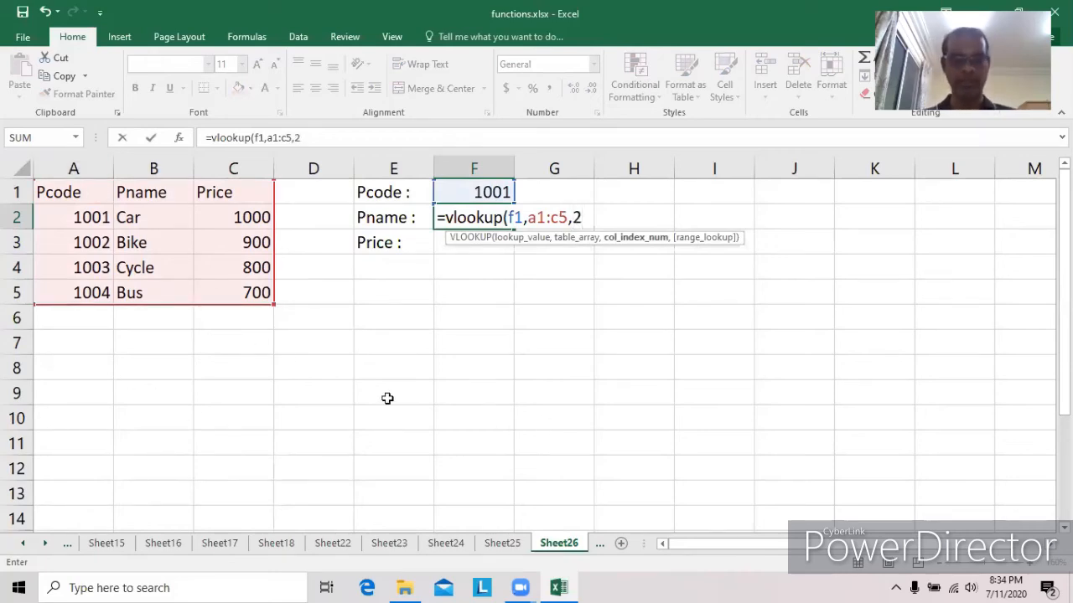
type(",")
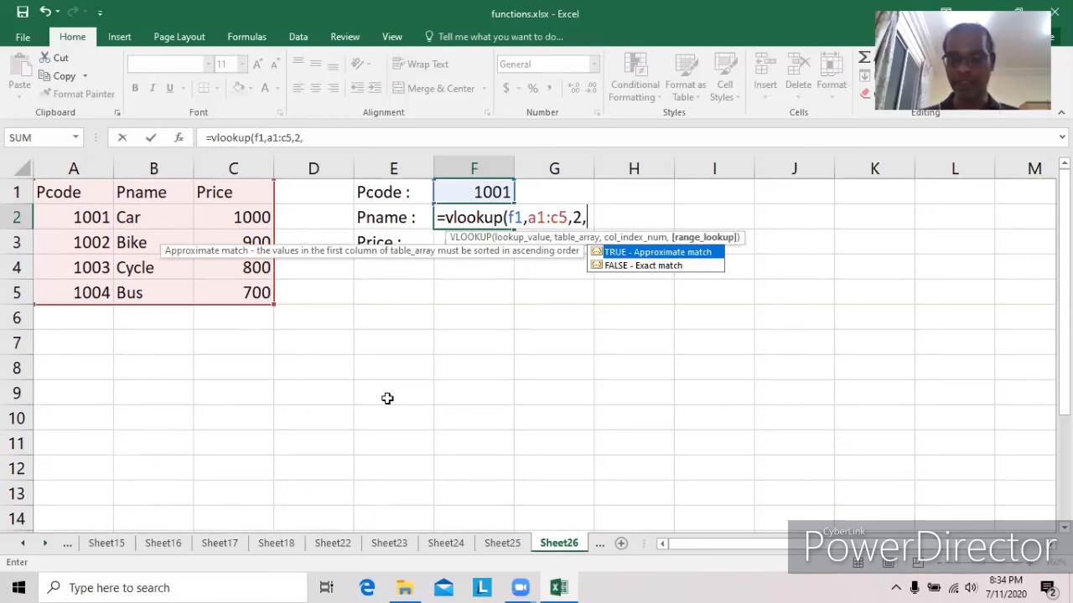
type("0")
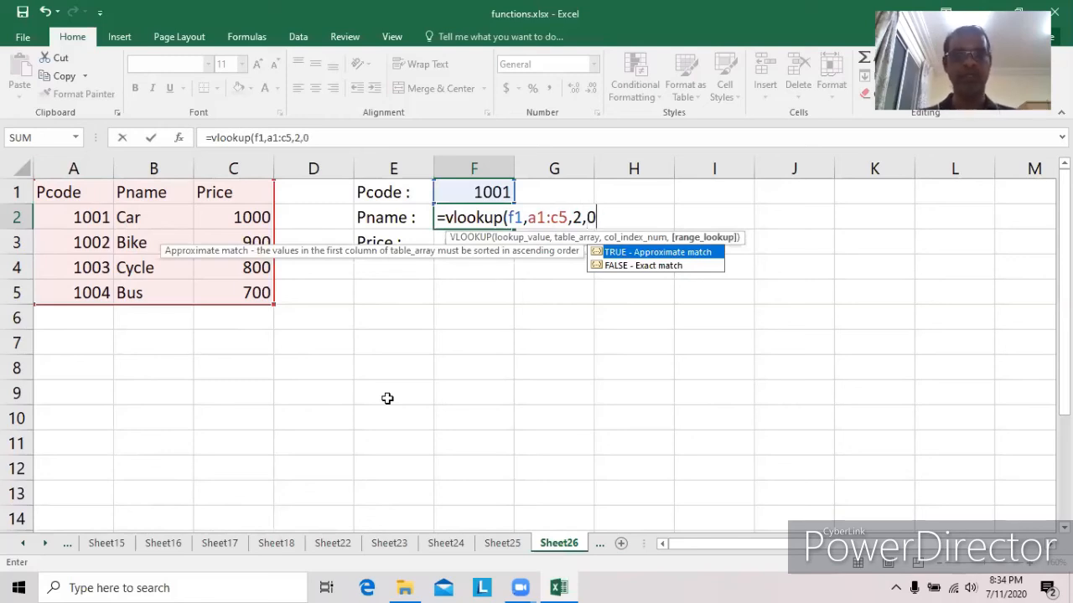
type(")")
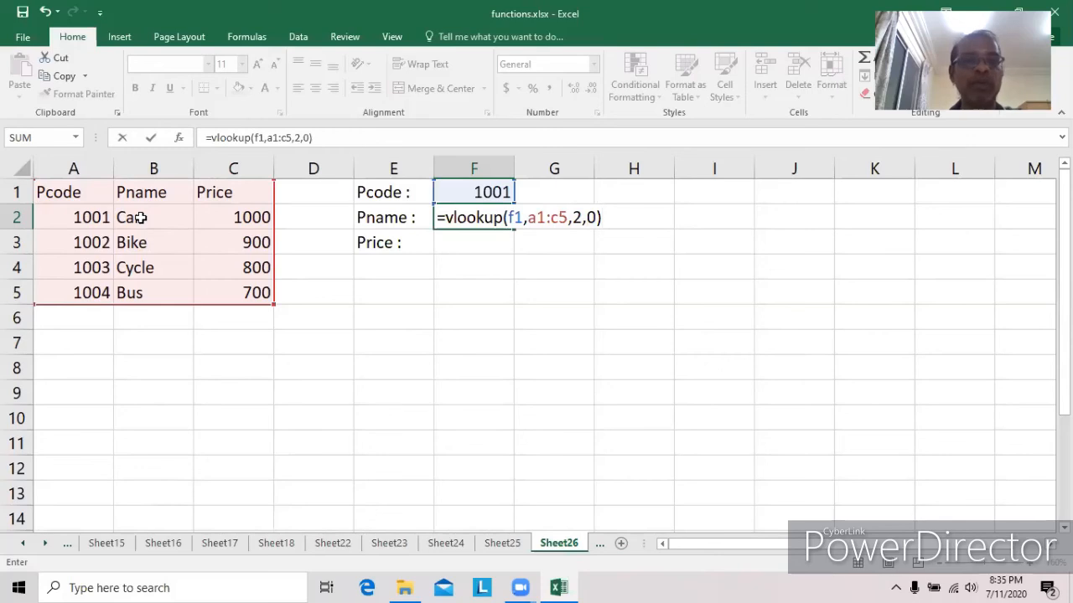
key("Return")
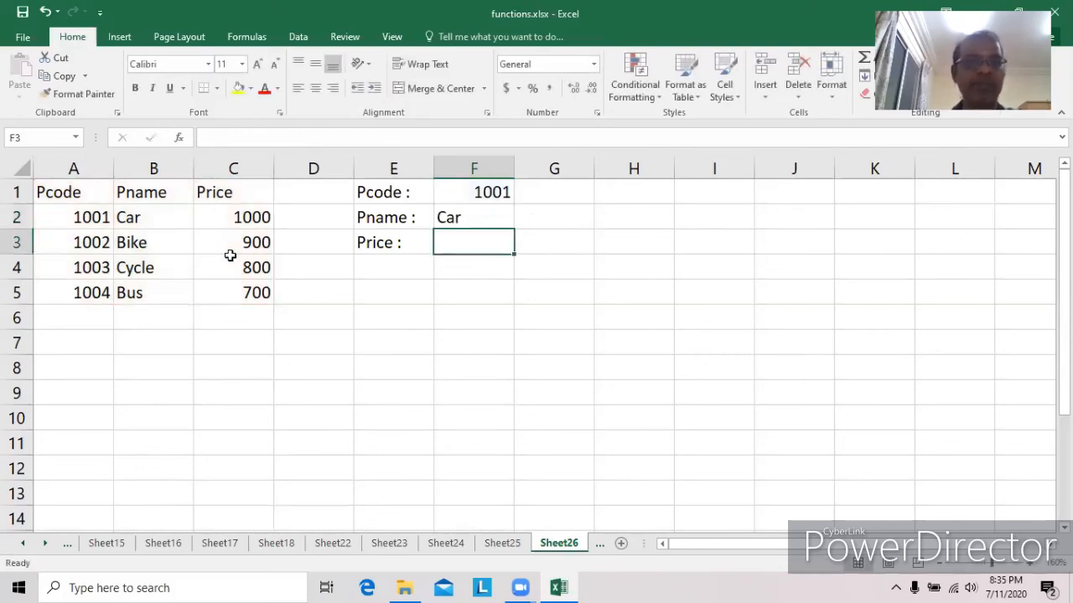
Look up the product price in cell F3 with the formula =vlookup(f1,a1:c5,3,0)
type("=")
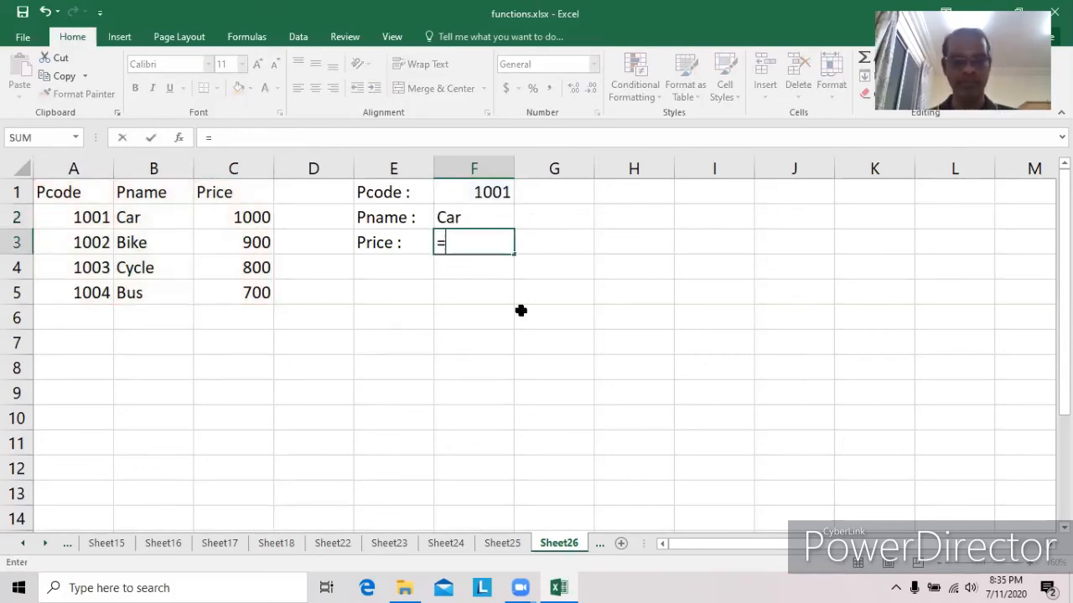
type("vlooku")
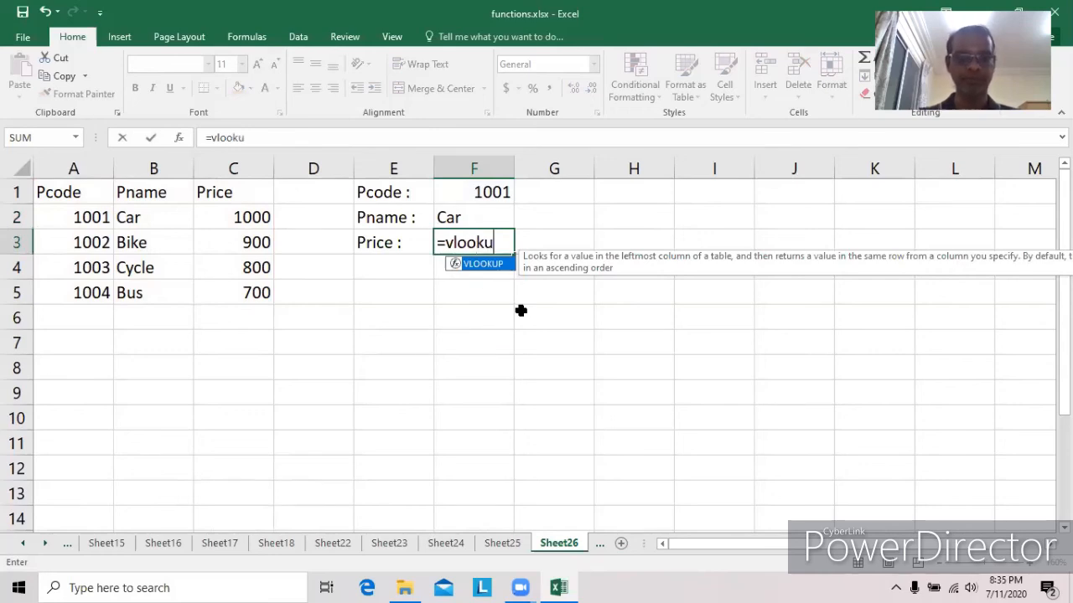
type("p(f1,")
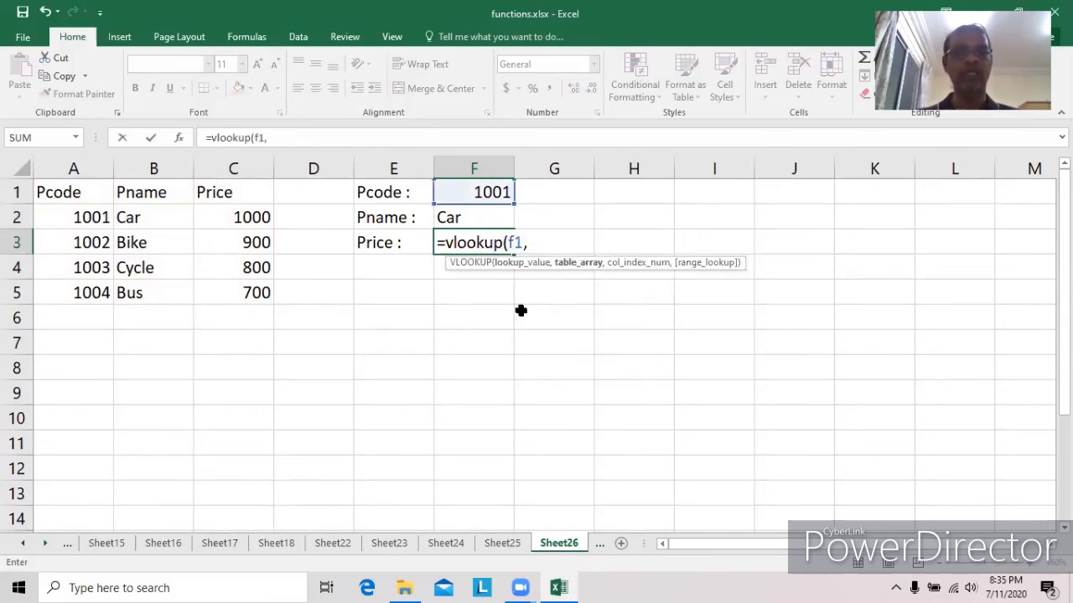
type("a")
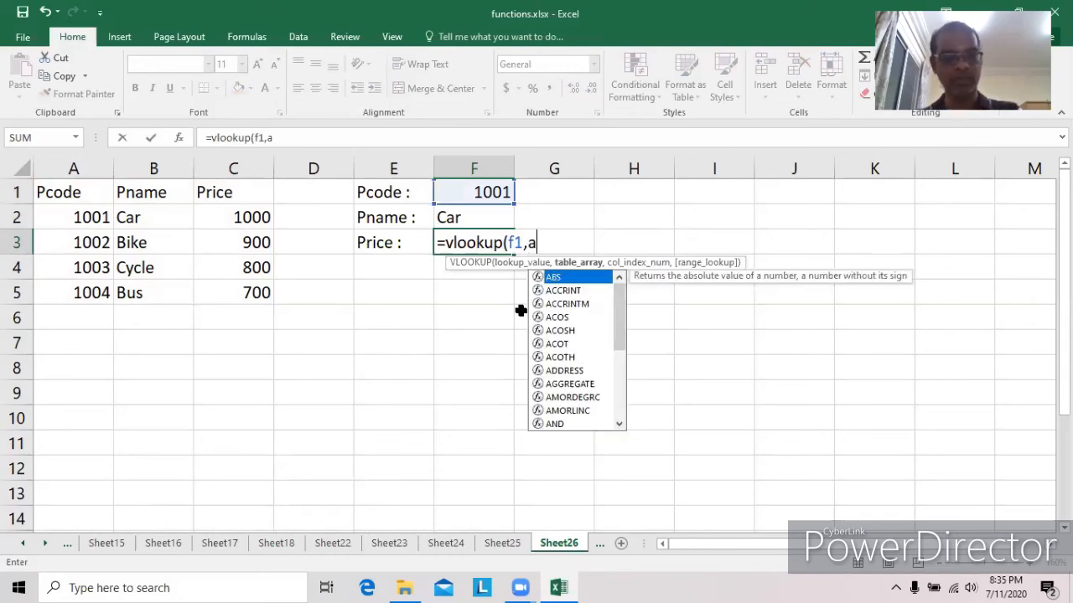
type("1:c5,")
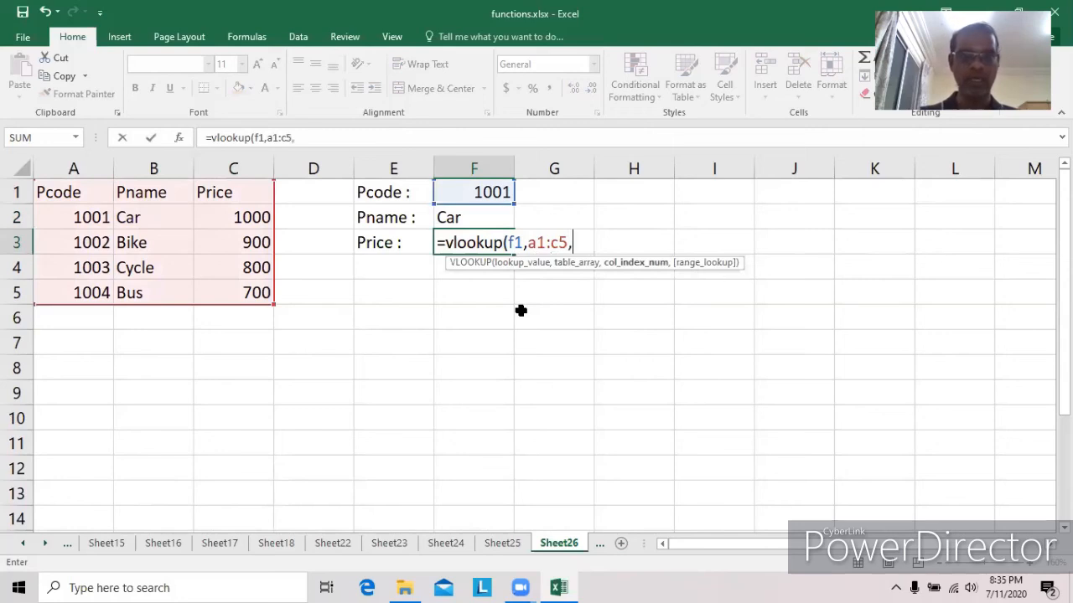
type("3,0")
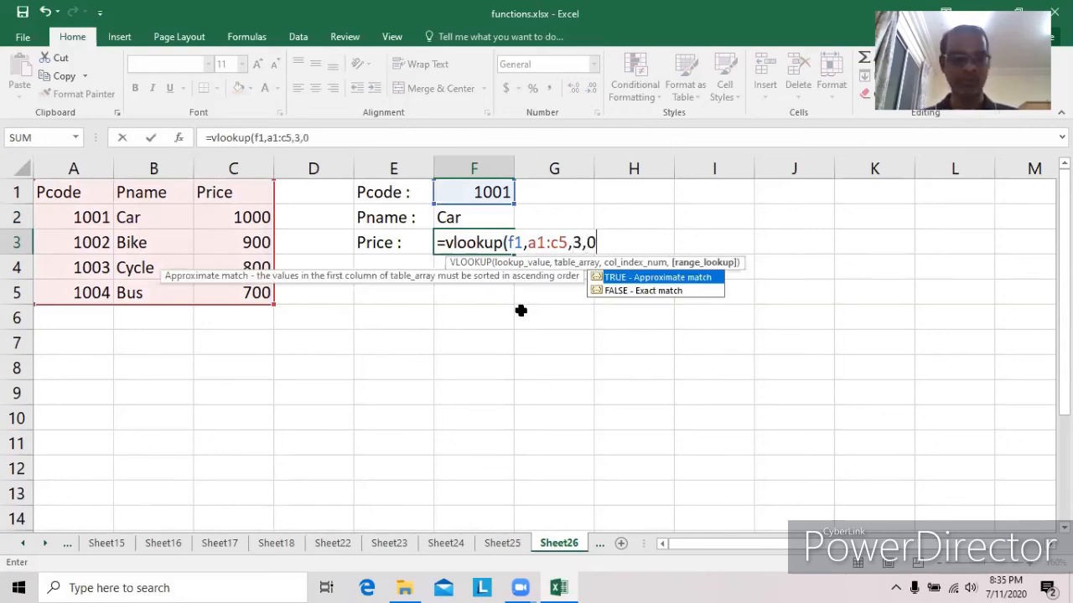
type(")")
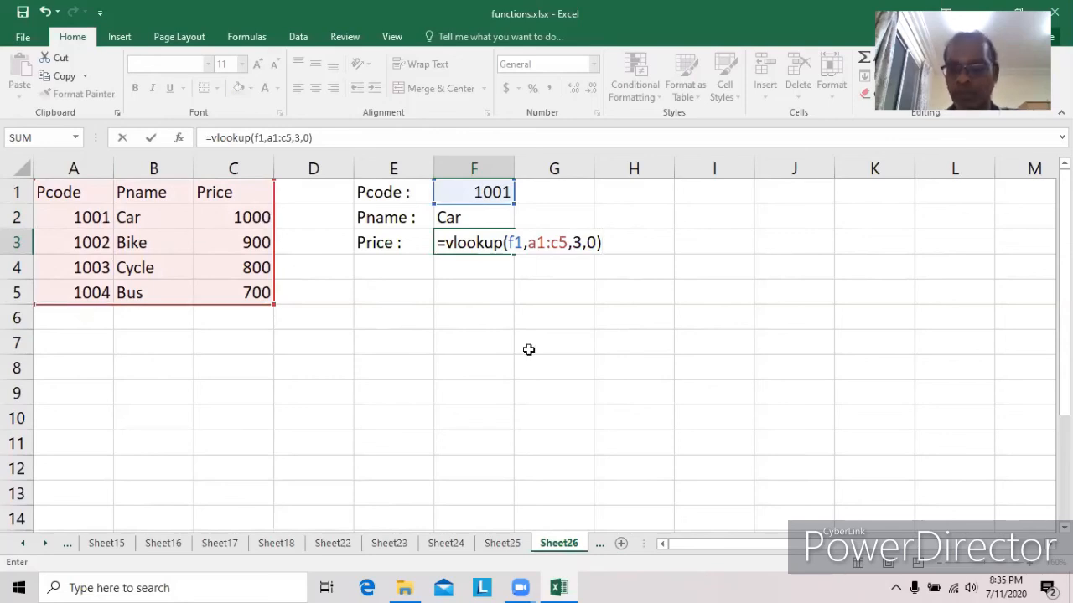
key("Return")
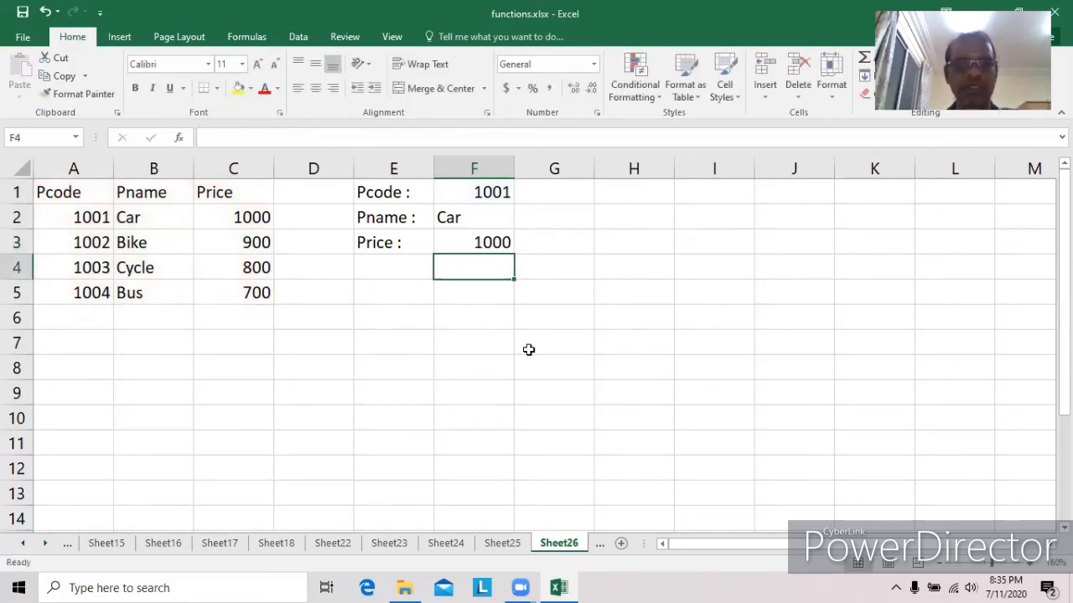
Test both VLOOKUP formulas by changing the product code in cell F1 to 1002, 1003 and 1004 in turn
left_click(491, 191)
type("1002")
key("Return")
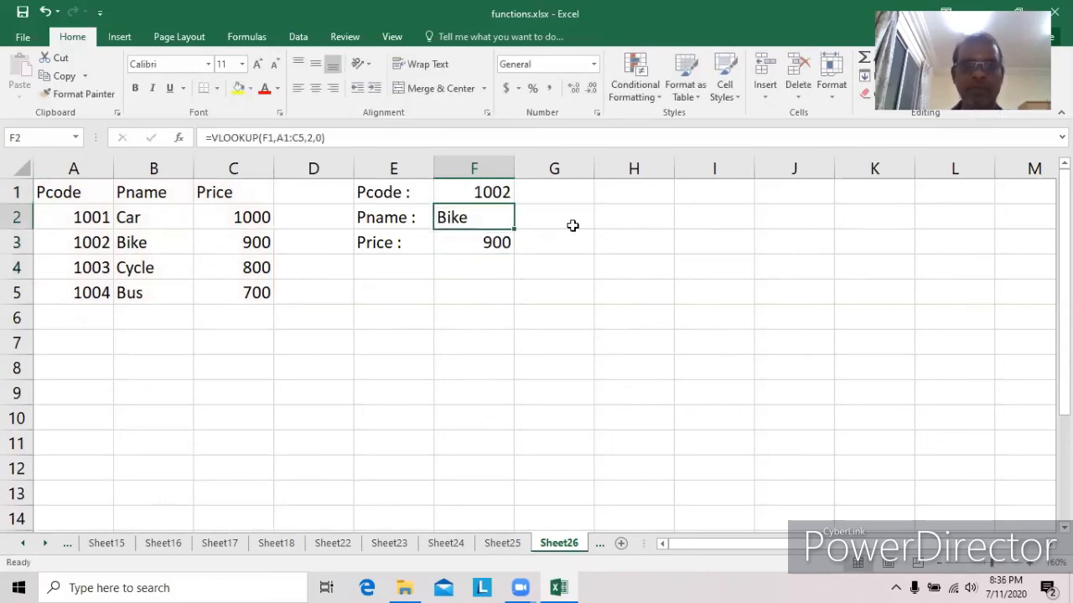
key("Up")
type("1003")
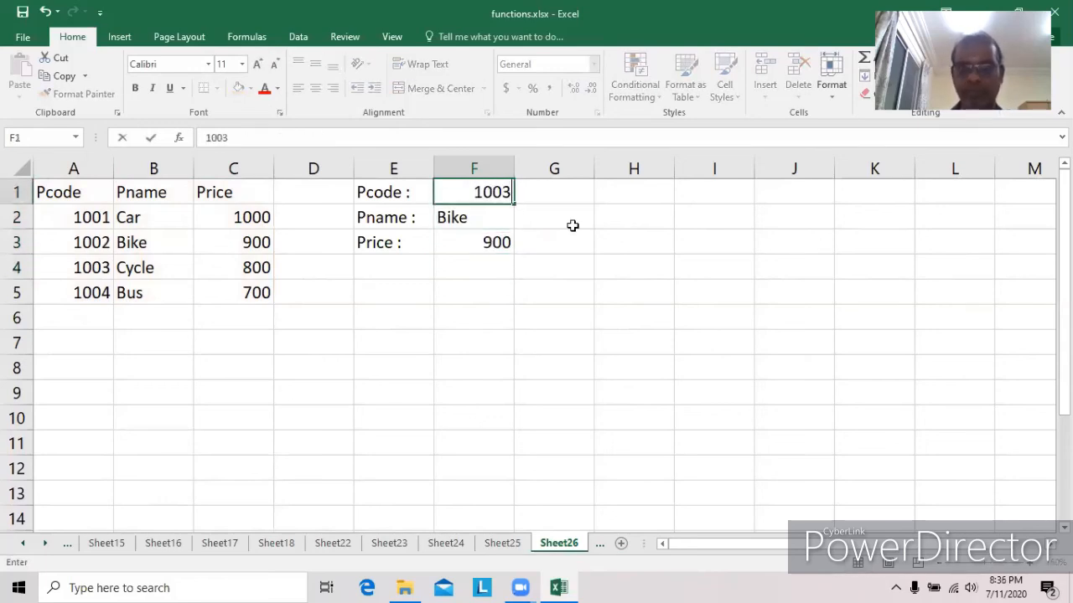
key("Return")
key("Up")
type("1004")
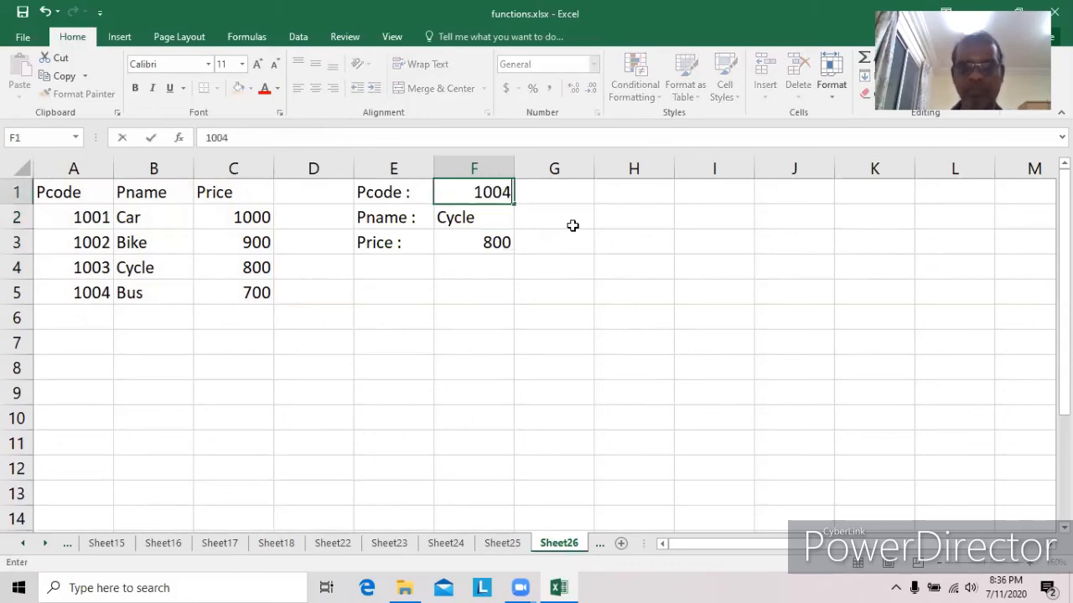
key("Return")
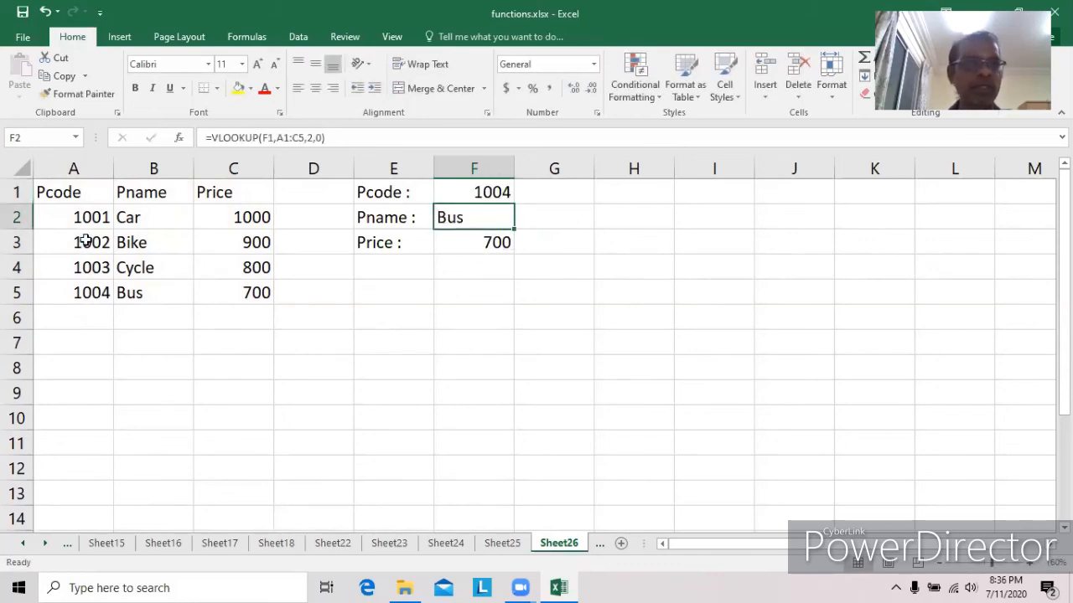
Put the product codes out of order by setting cell A3 to 1003 and cell A4 to 1002
left_click(87, 242)
type("3")
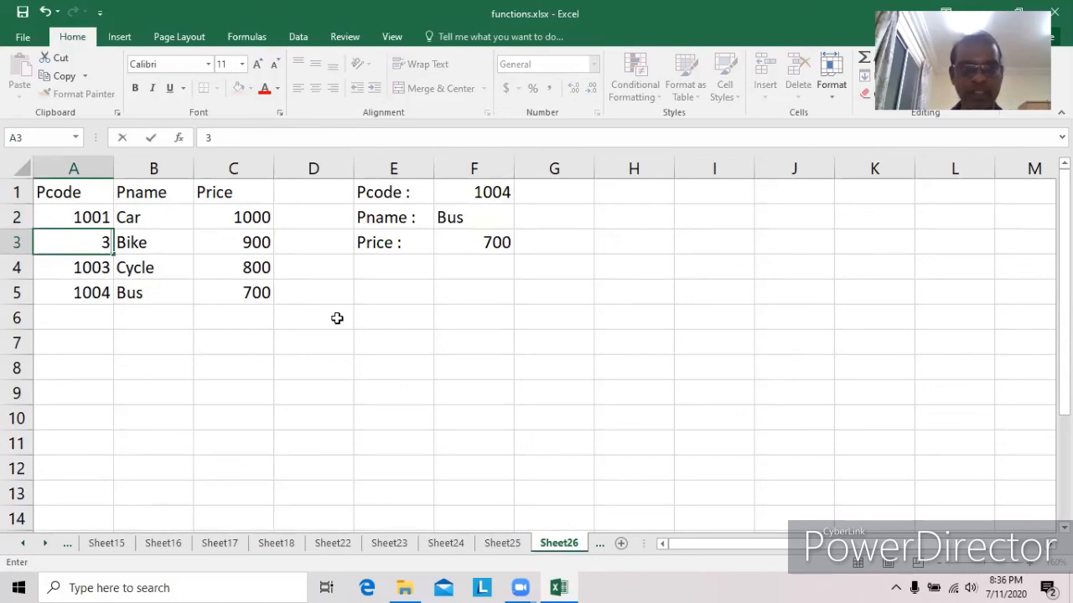
key("BackSpace")
type("1003")
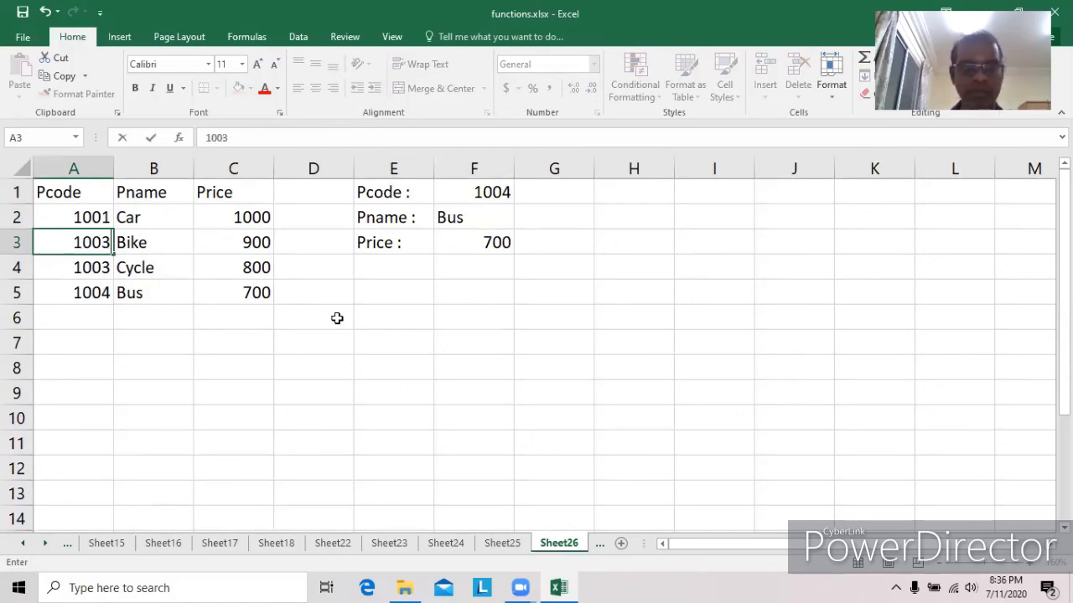
key("Return")
type("1002")
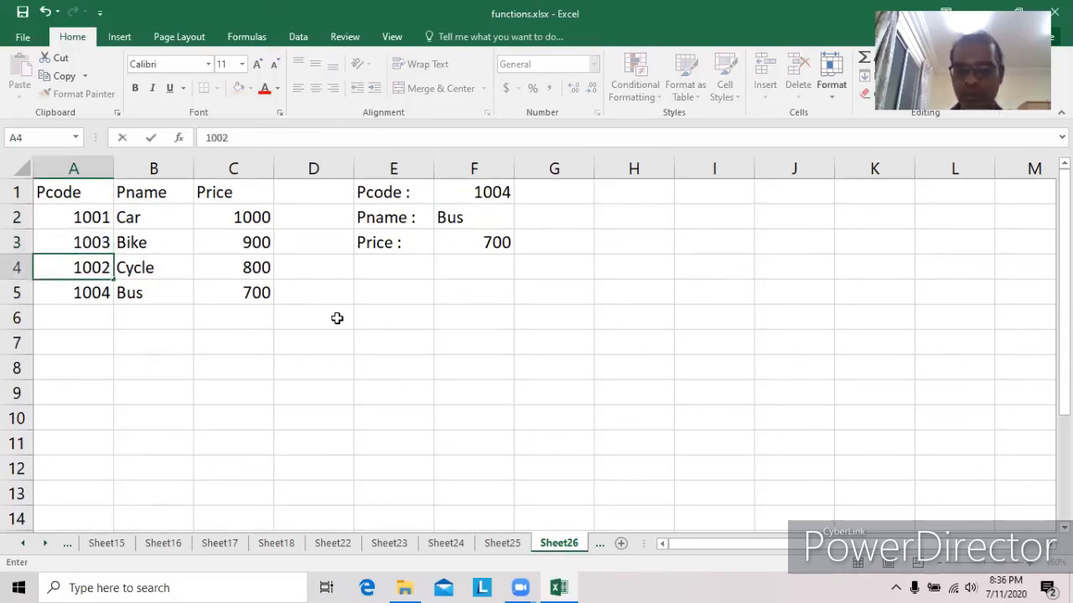
key("Return")
Set the product code in cell F1 to 1001 to test the lookups against the unsorted table
left_click(501, 192)
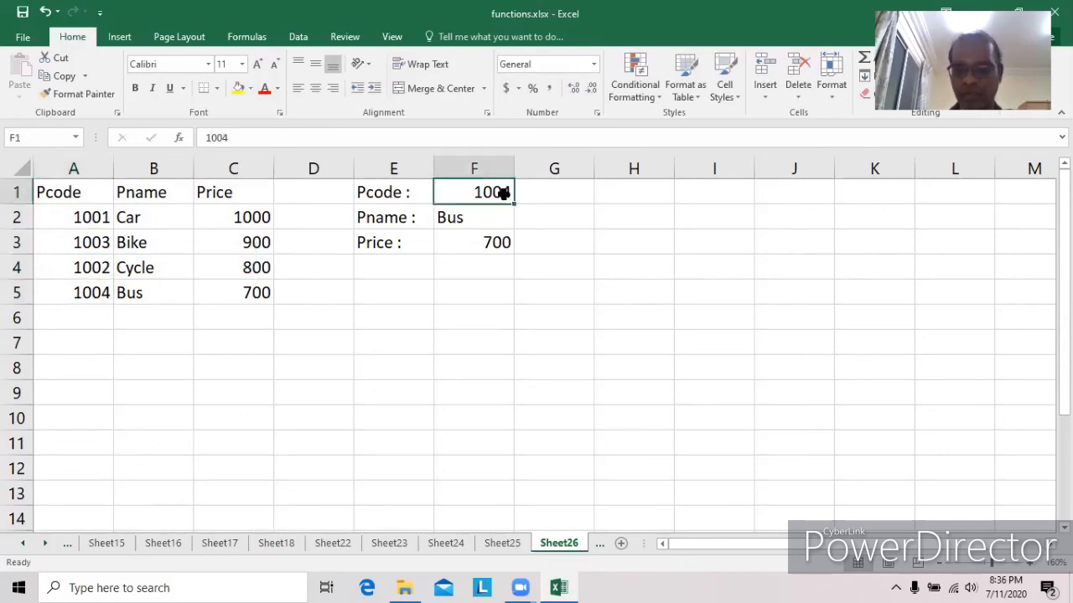
type("1001")
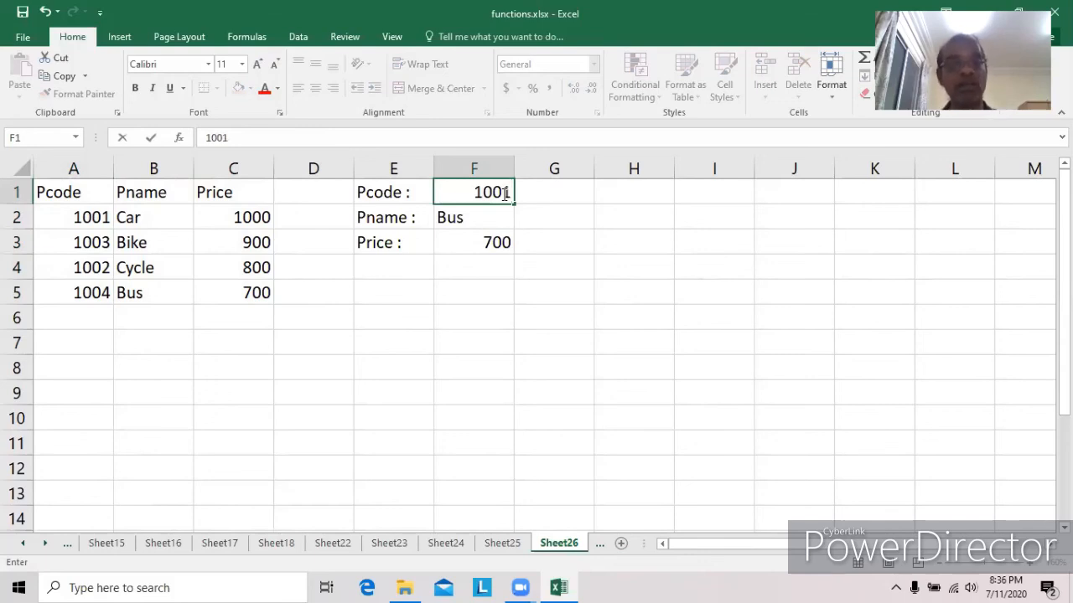
key("Return")
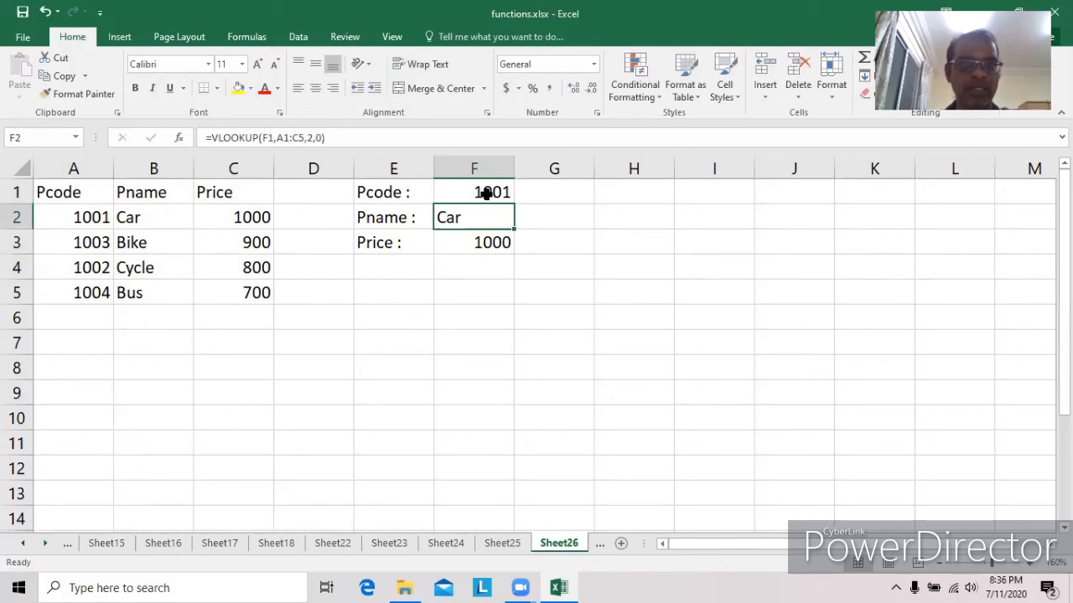
Test the VLOOKUP formulas on the unsorted table by setting cell F1 to 1002, 1003 and 1004 in turn
left_click(486, 193)
type("1002")
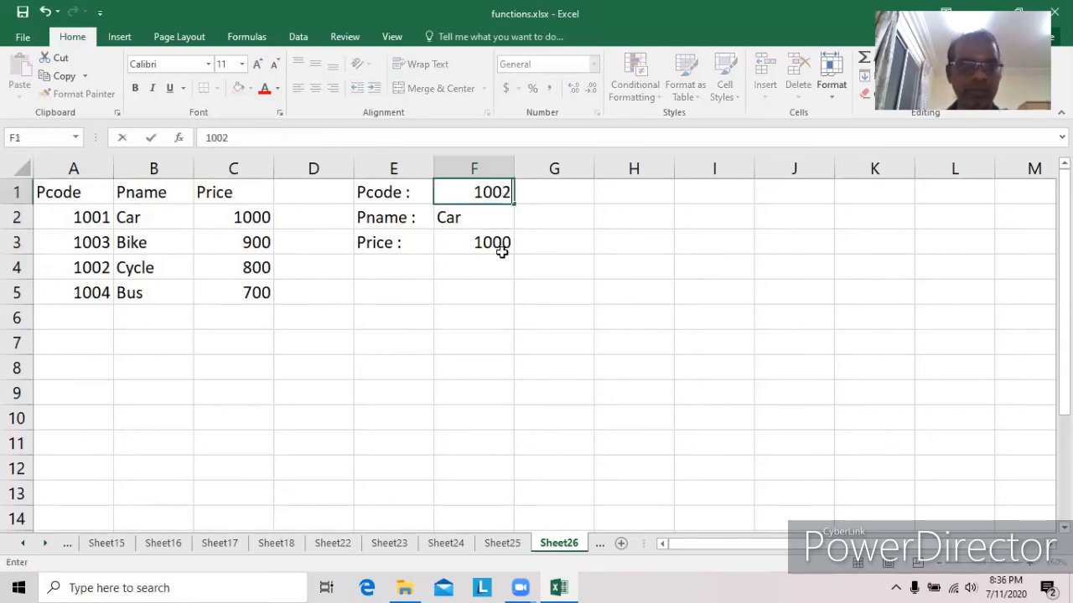
key("Return")
left_click(496, 191)
type("1003")
key("Return")
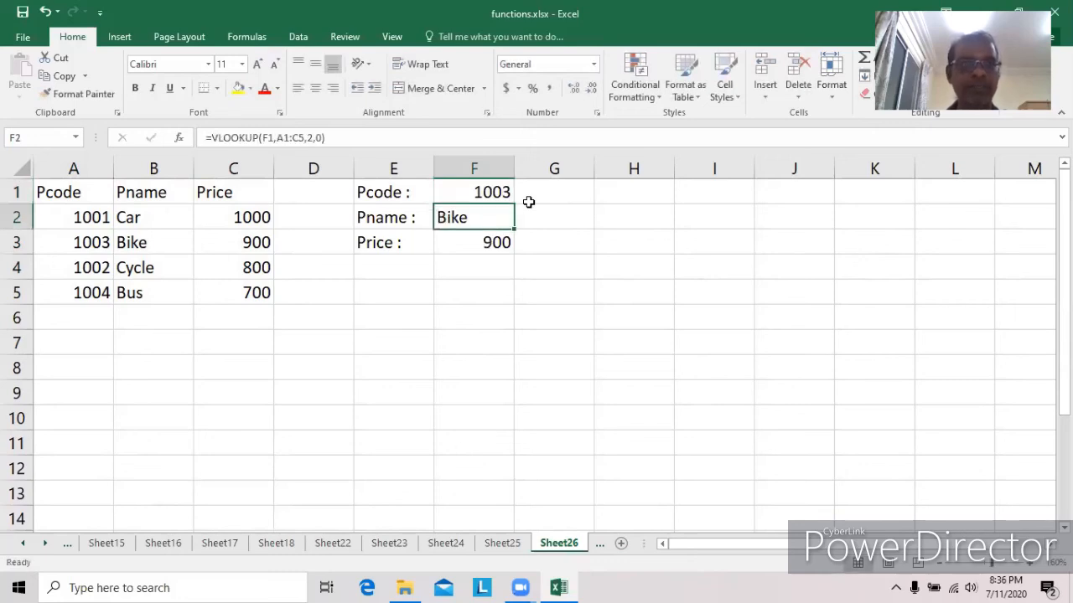
left_click(467, 192)
type("1004")
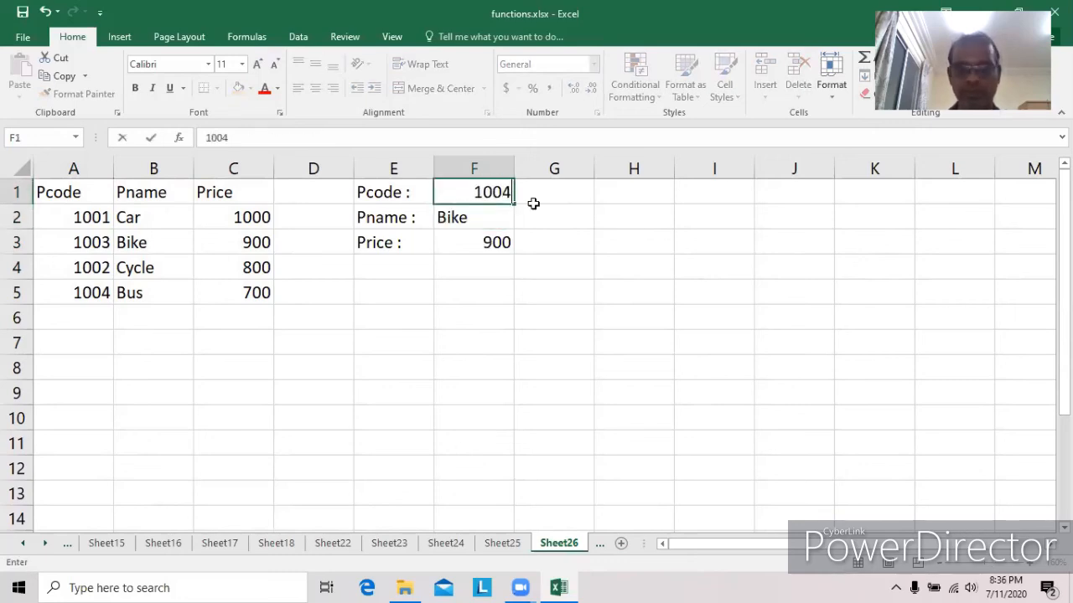
key("Return")
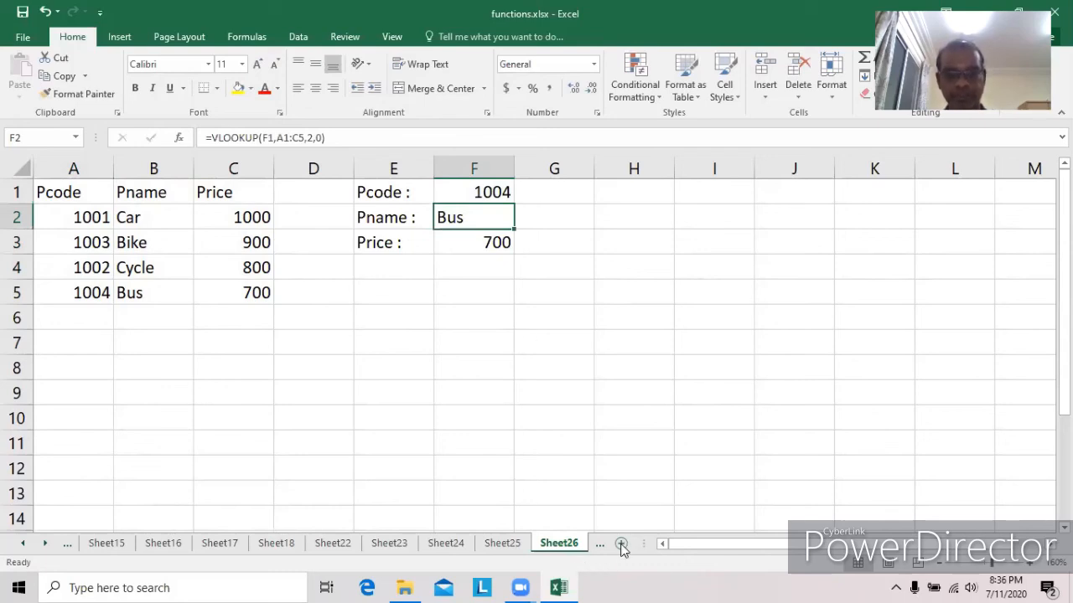
Copy the horizontal product table A1:E3 from Sheet24 into a new sheet, starting at cell A1
left_click(407, 547)
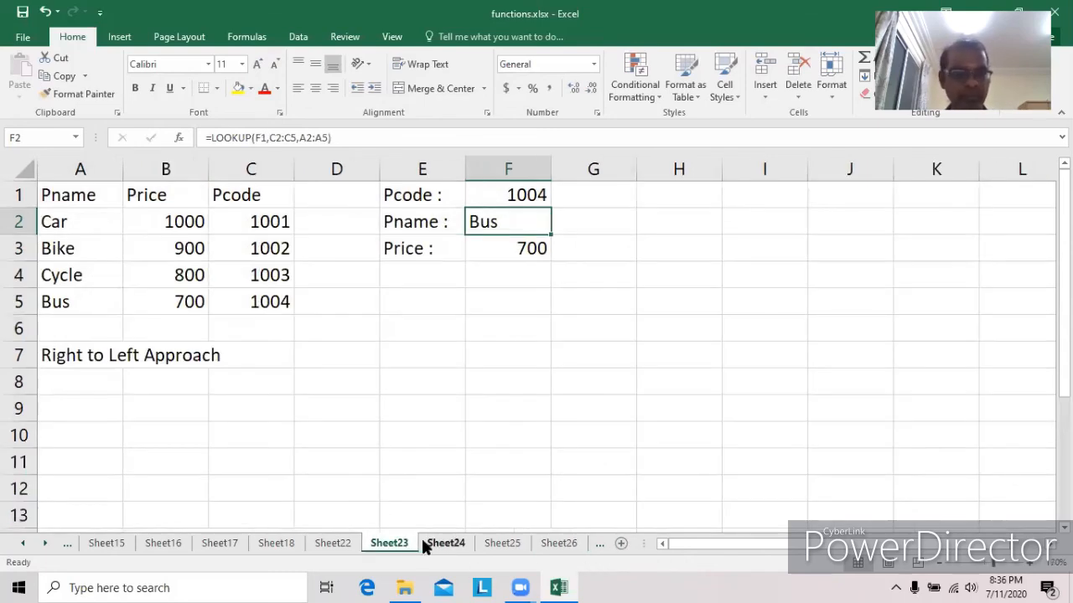
left_click(438, 542)
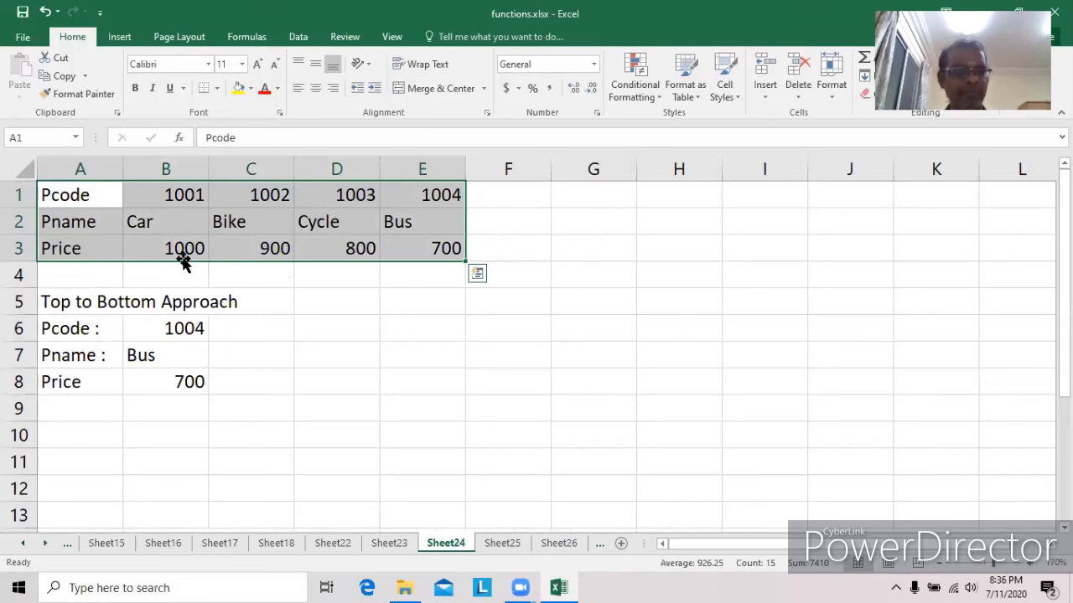
key("ctrl+c")
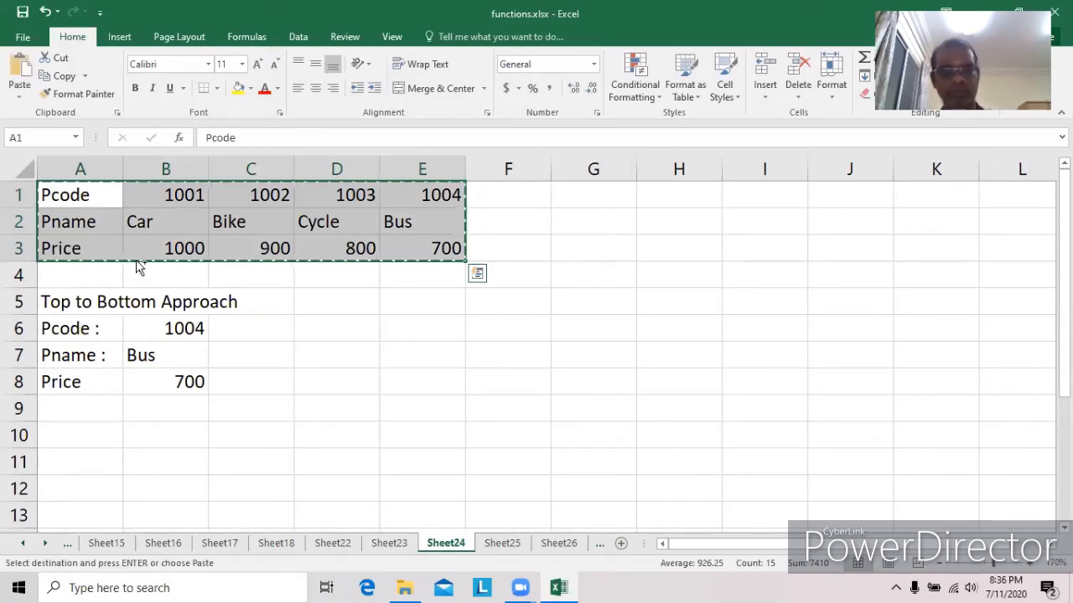
left_click(621, 544)
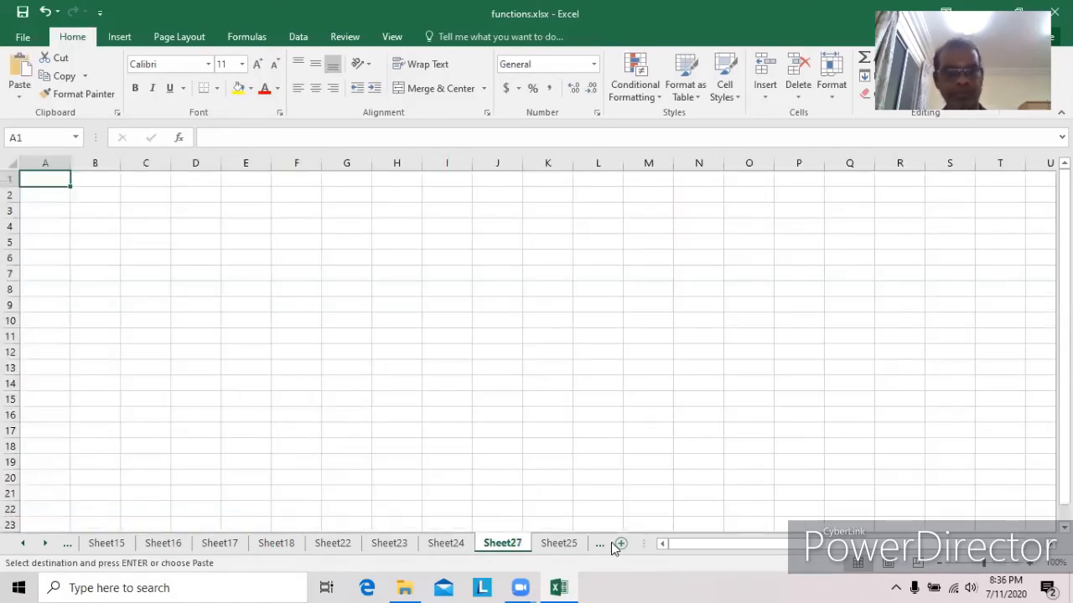
left_click(1030, 563)
left_click(1030, 564)
left_click(1030, 563)
left_click(1030, 563)
left_click(1030, 563)
left_click(1030, 564)
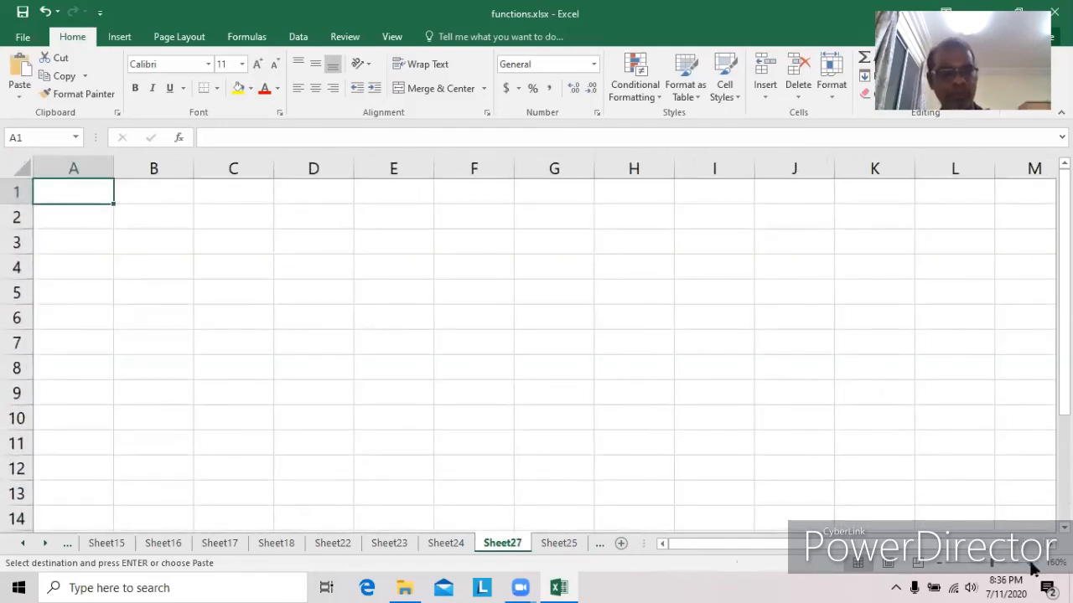
key("ctrl+v")
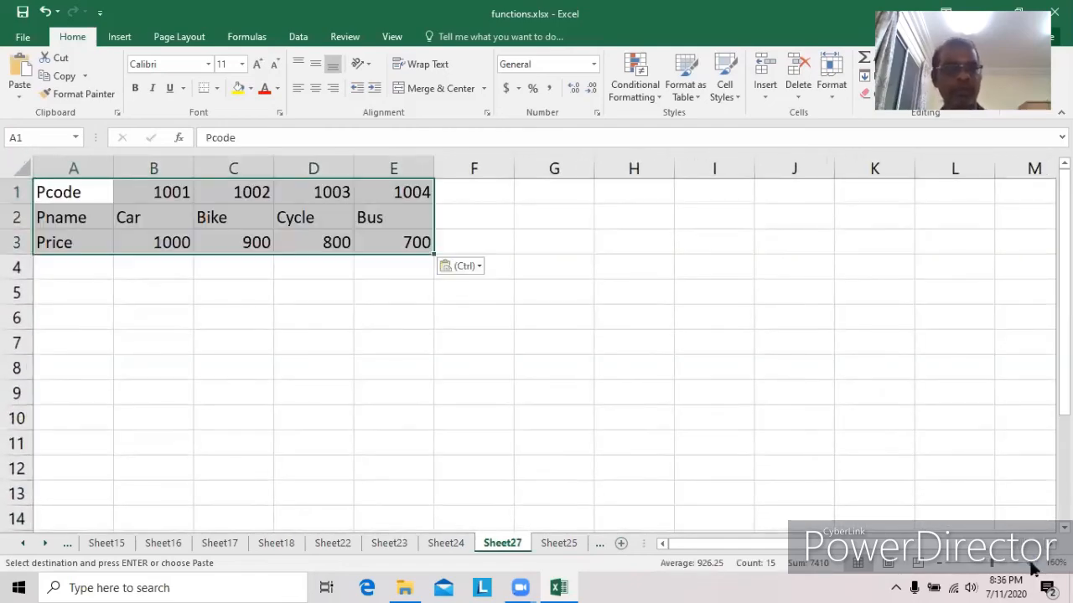
Label cells A5 to A7 as Pcode :, Pname : and Price :, and enter the product code 1001 in cell B5
left_click(69, 287)
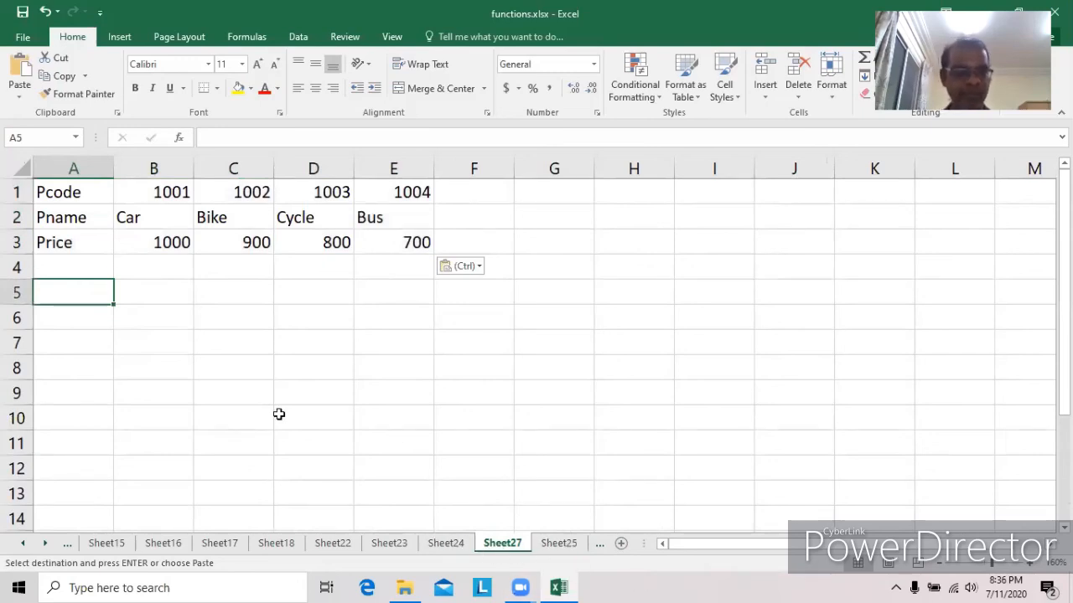
type("Pcode :")
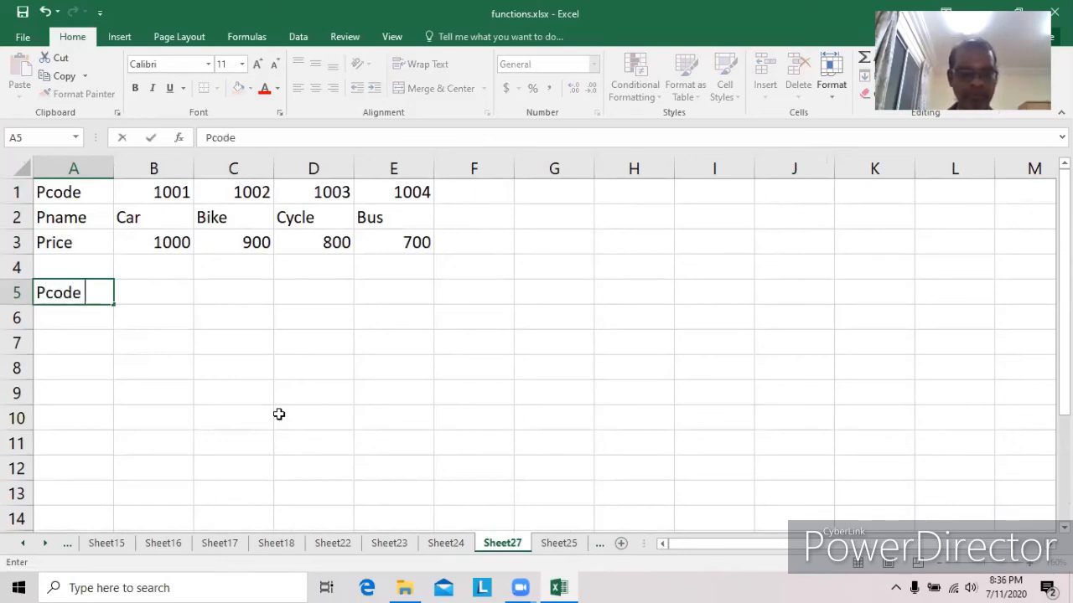
key("Return")
type("Pname")
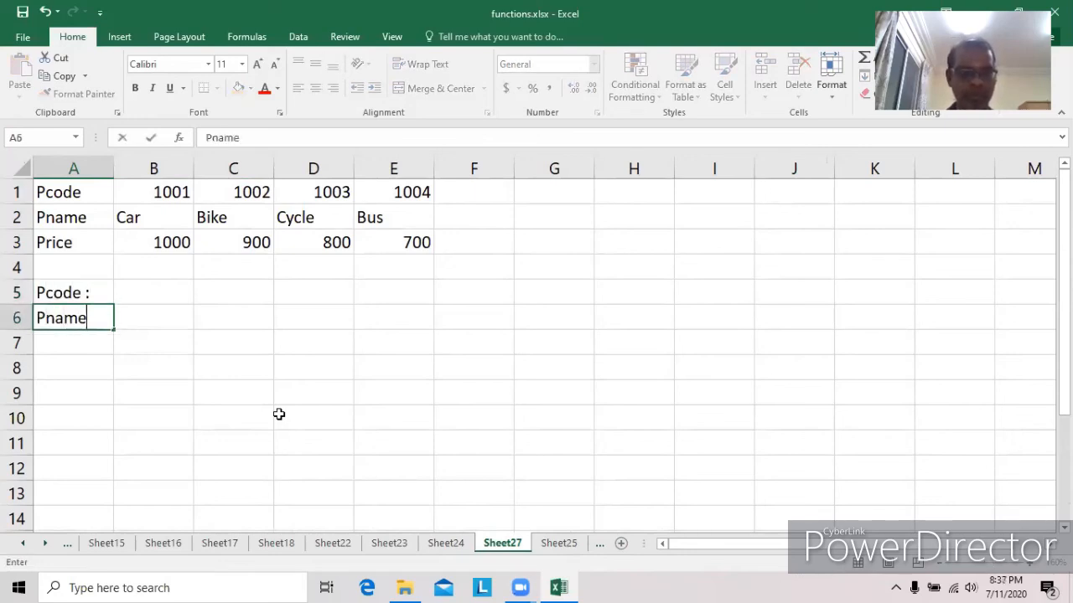
type(" :")
key("Return")
type("Price")
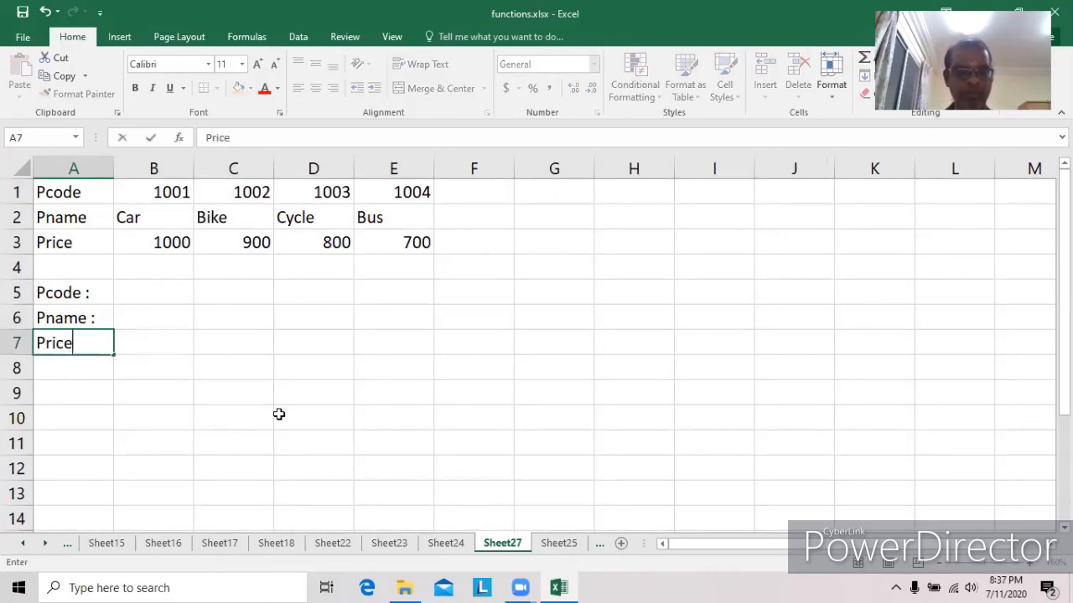
key("Return")
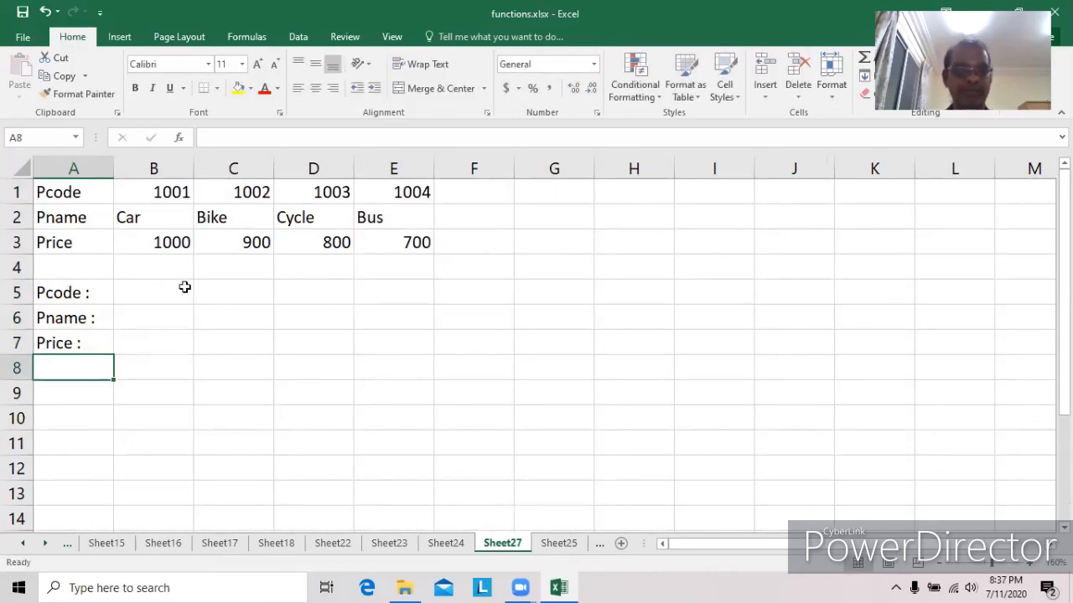
left_click(157, 294)
type("1001")
key("Return")
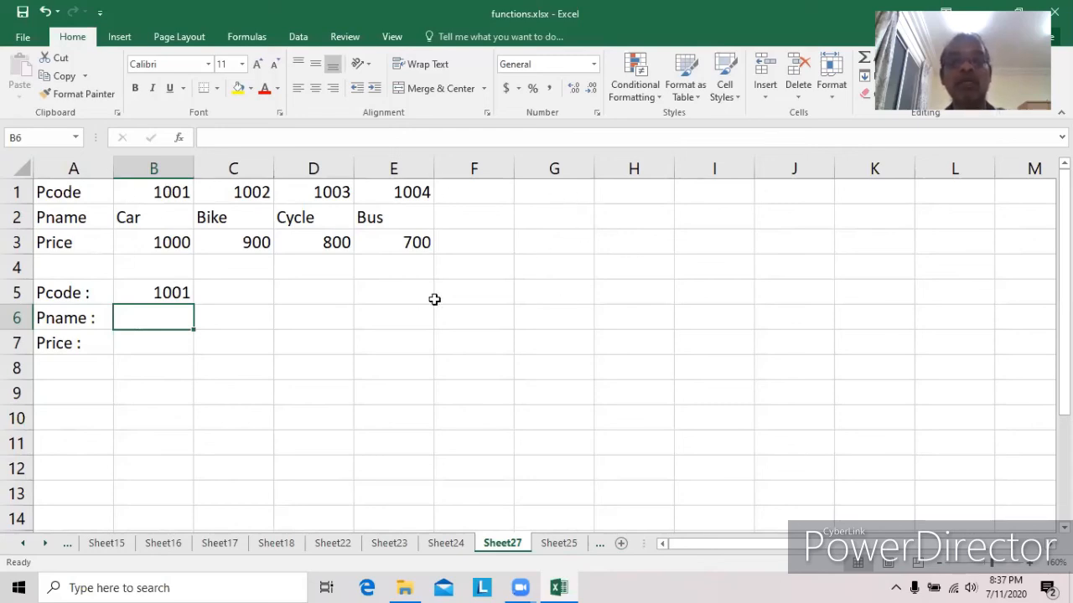
Look up the product name in cell B6 with the formula =hlookup(b5,a1:e3,2,0)
type("=")
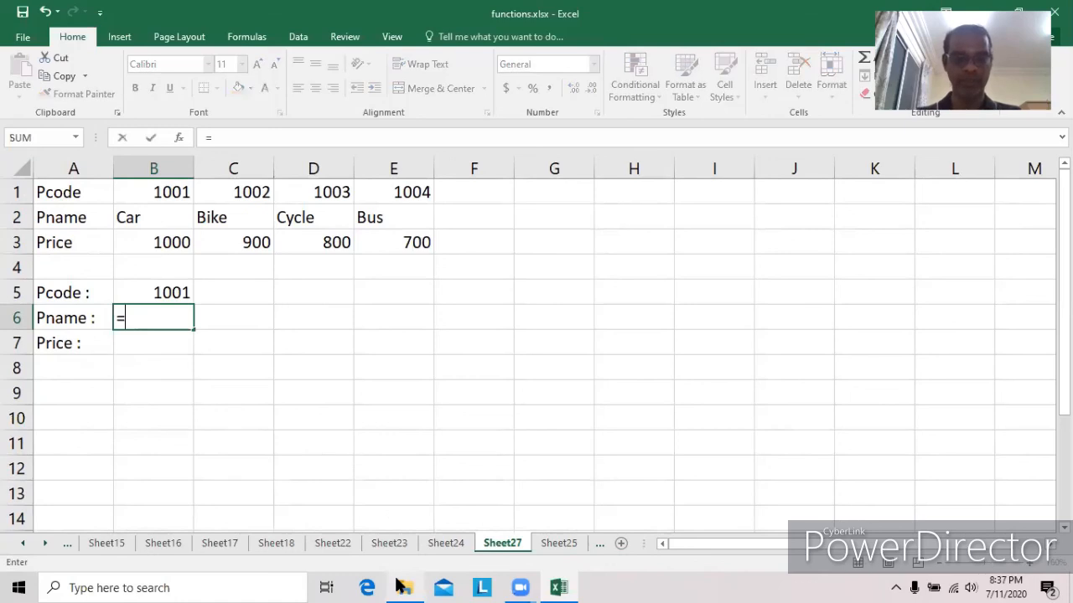
type("hlooku")
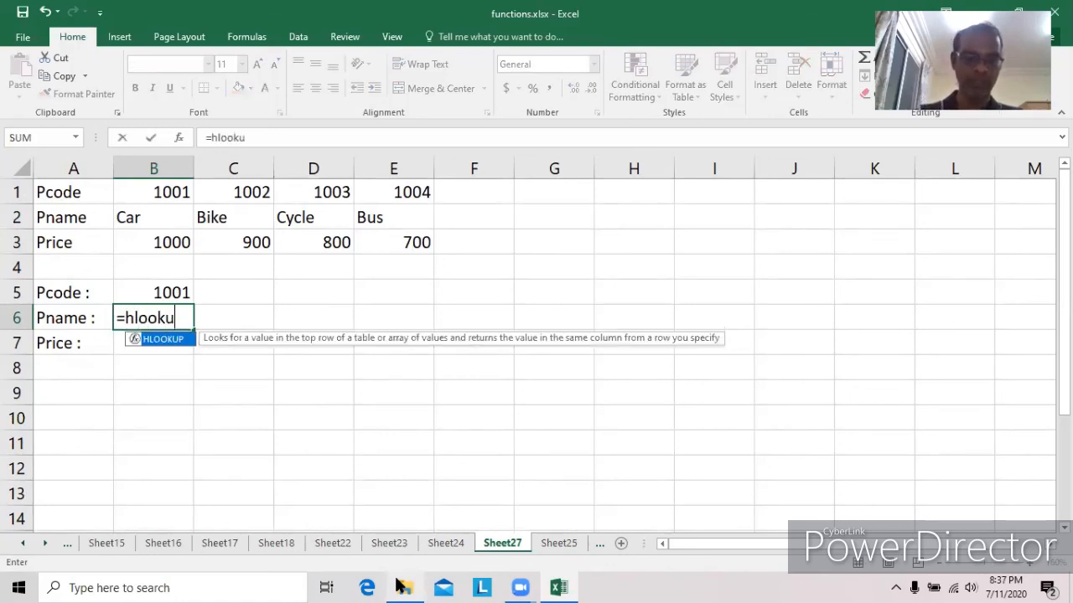
type("p(b5,")
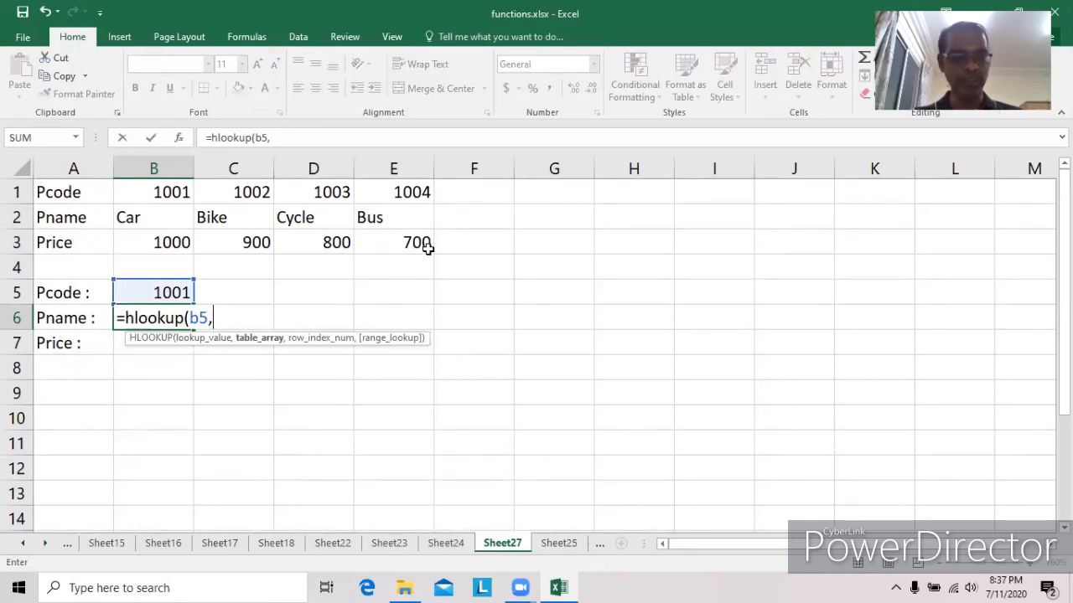
type("a1:e3,")
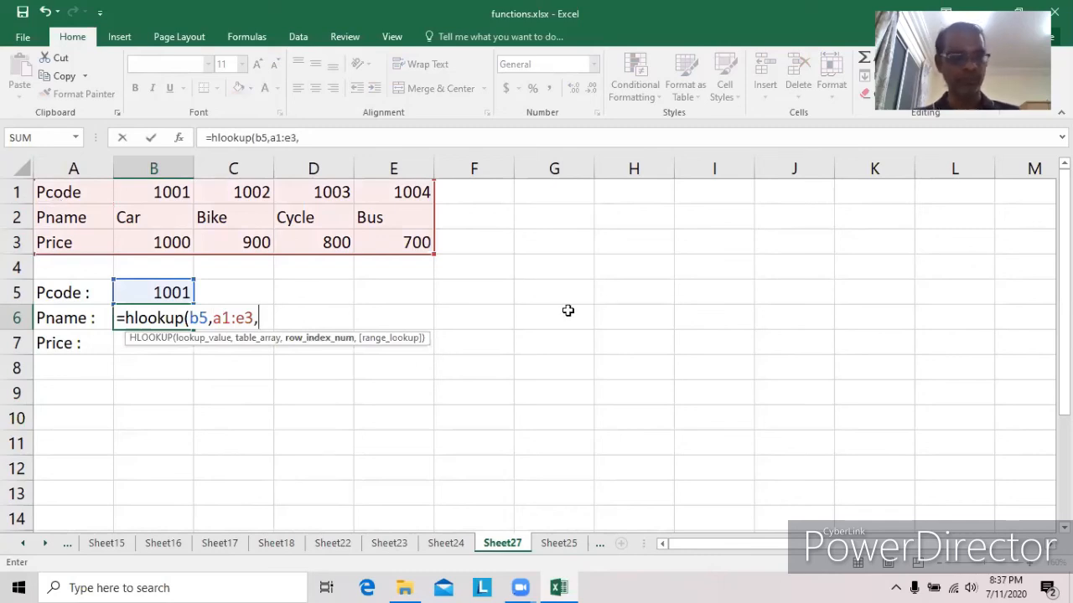
type("2,")
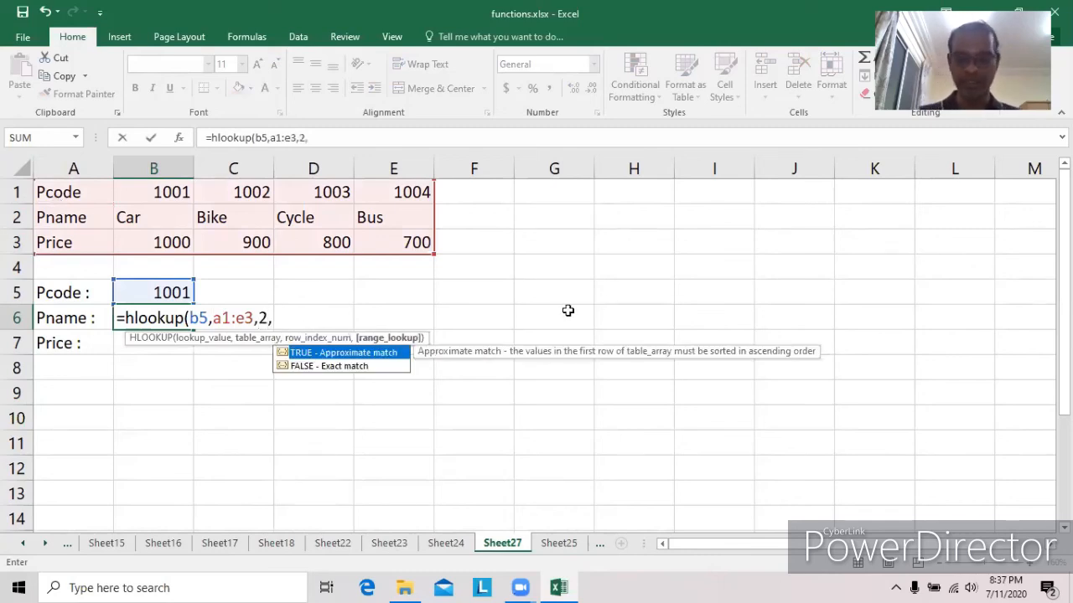
type("0)")
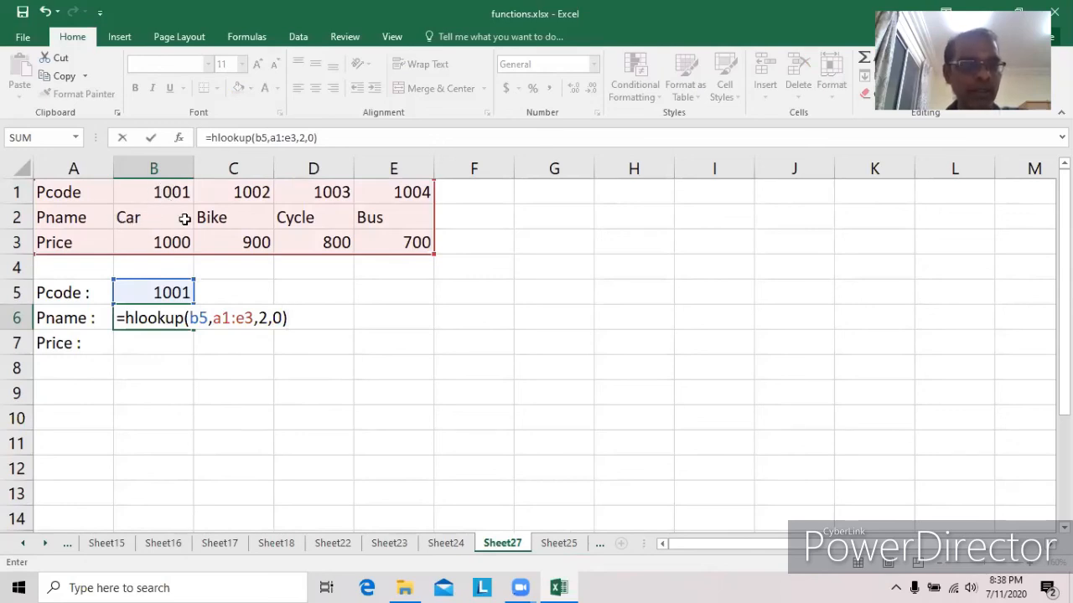
key("Return")
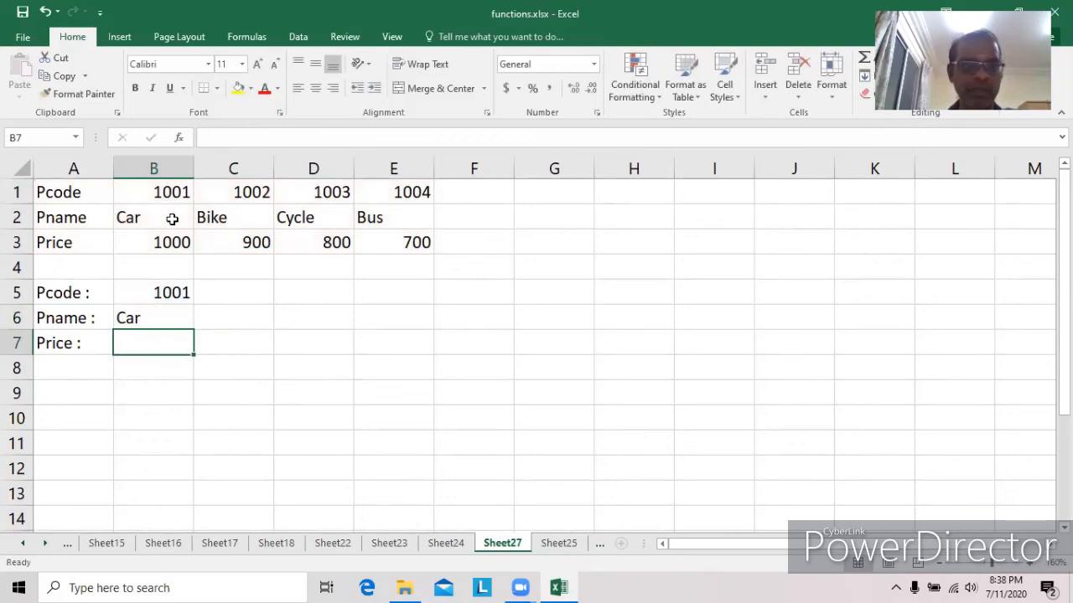
Look up the product price in cell B7 with the formula =hlookup(b5,a1:e3,3,0)
type("=hllok")
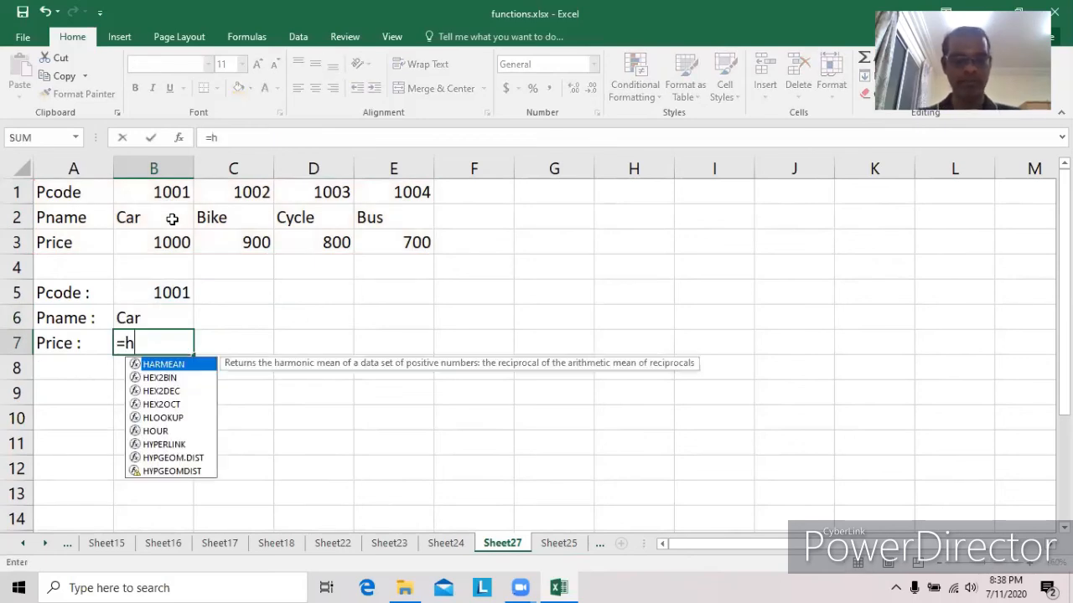
key("BackSpace")
key("BackSpace")
key("BackSpace")
key("BackSpace")
type("ookup(")
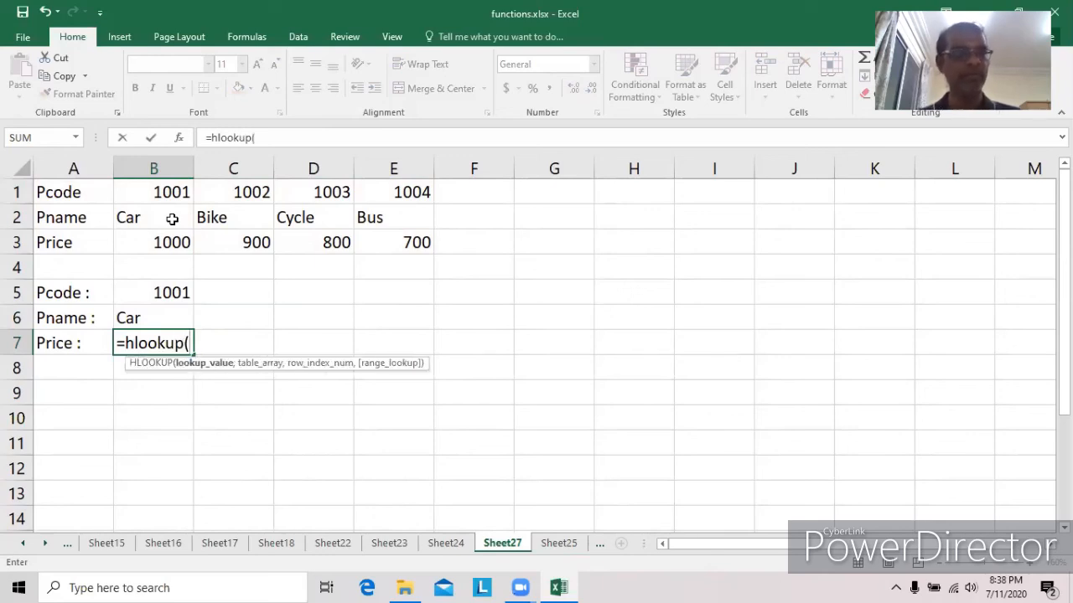
type("b5,a1:e")
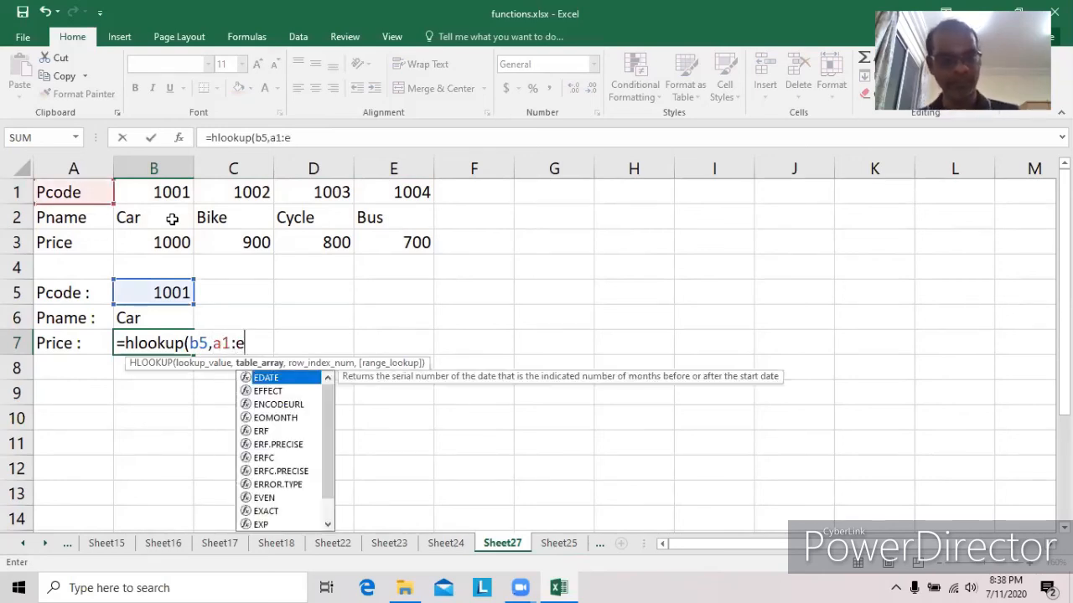
type("3,")
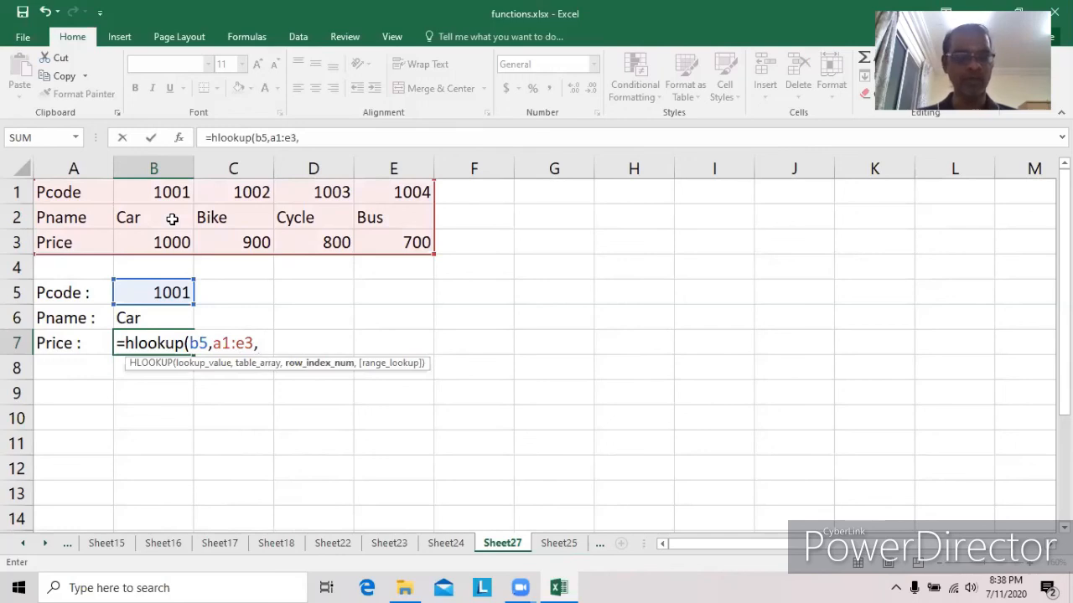
type("3")
type(",0")
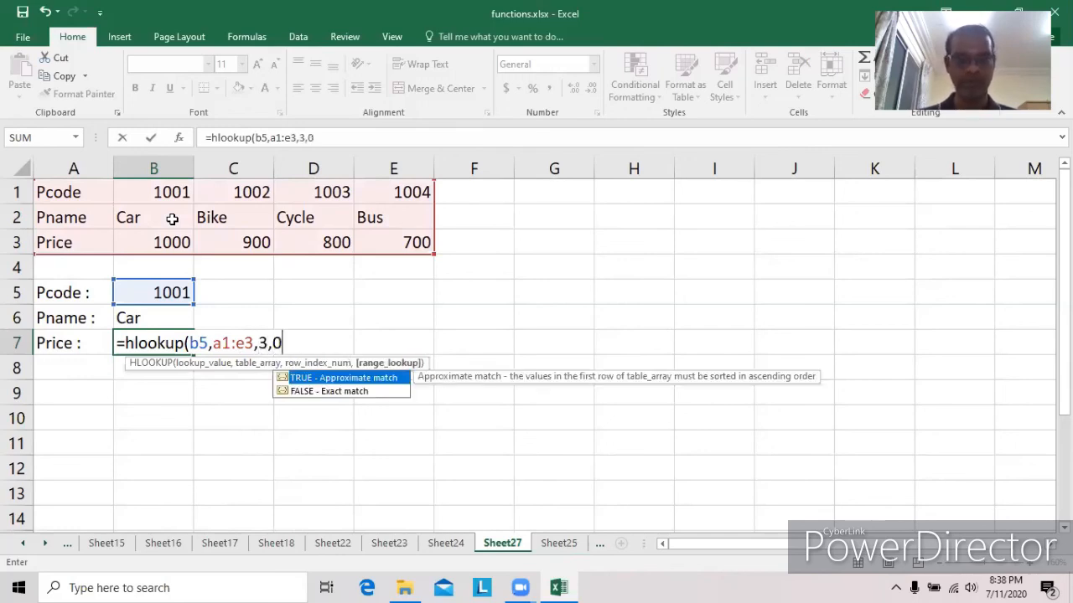
type(")")
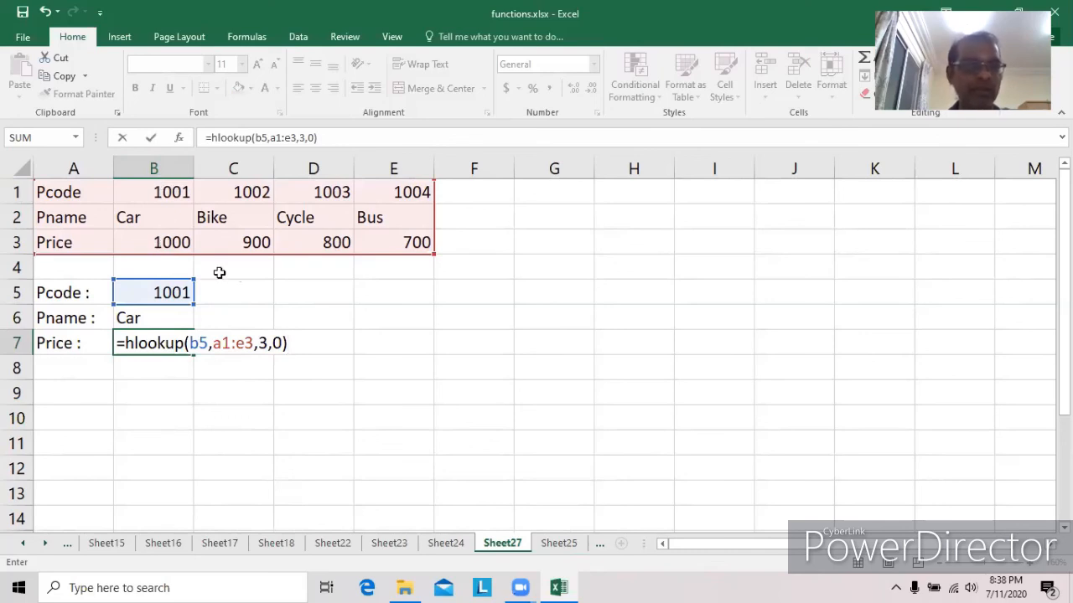
key("Return")
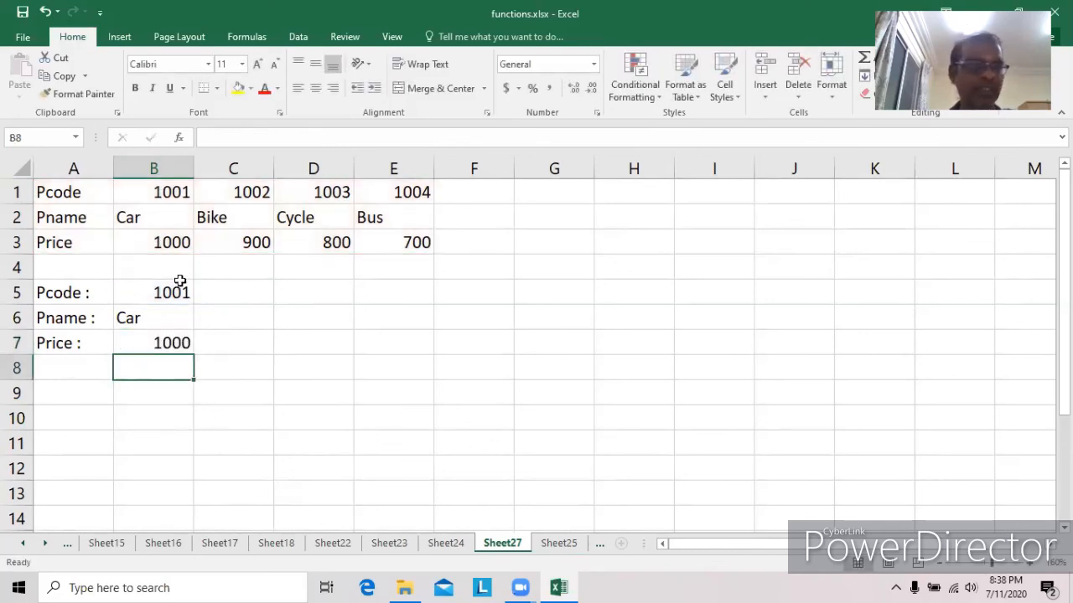
Test both HLOOKUP formulas by changing the product code in cell B5 to 1002, 1003 and 1004 in turn
left_click(178, 292)
type("1002")
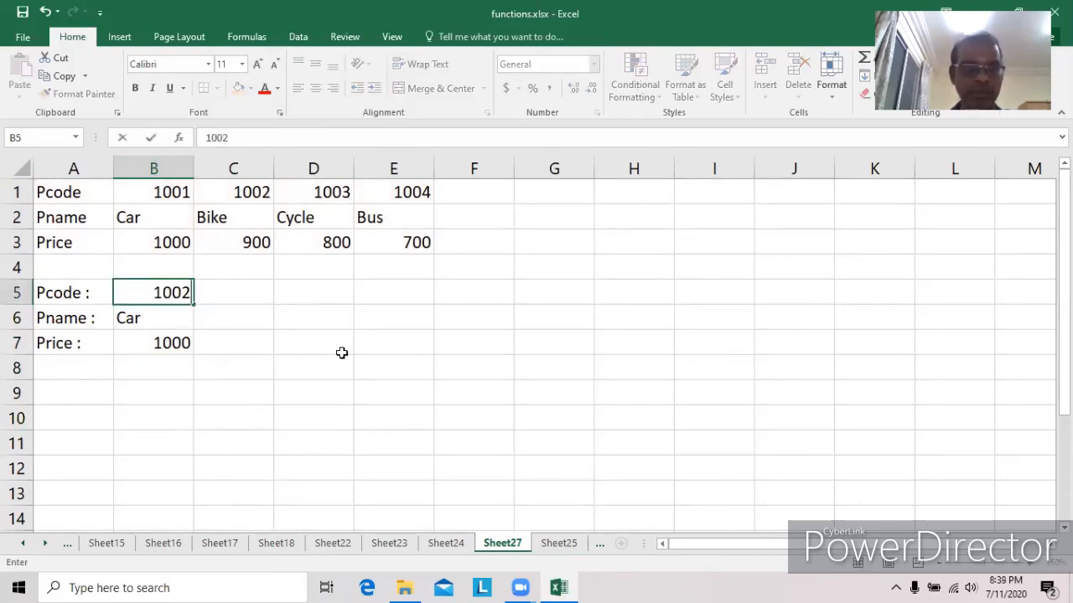
key("Return")
key("Up")
type("1003")
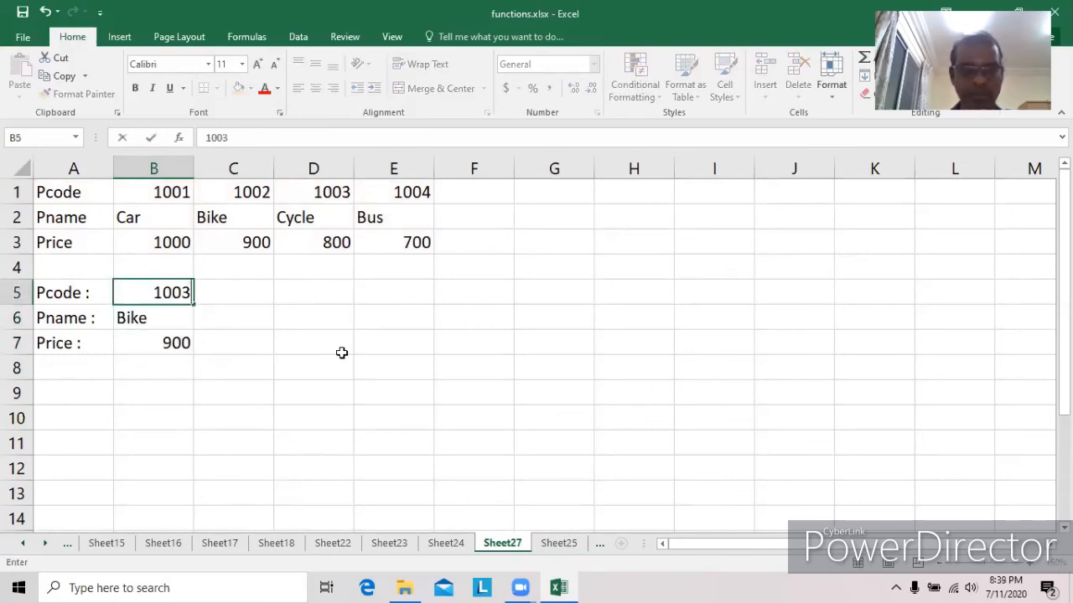
key("Return")
key("Up")
type("1")
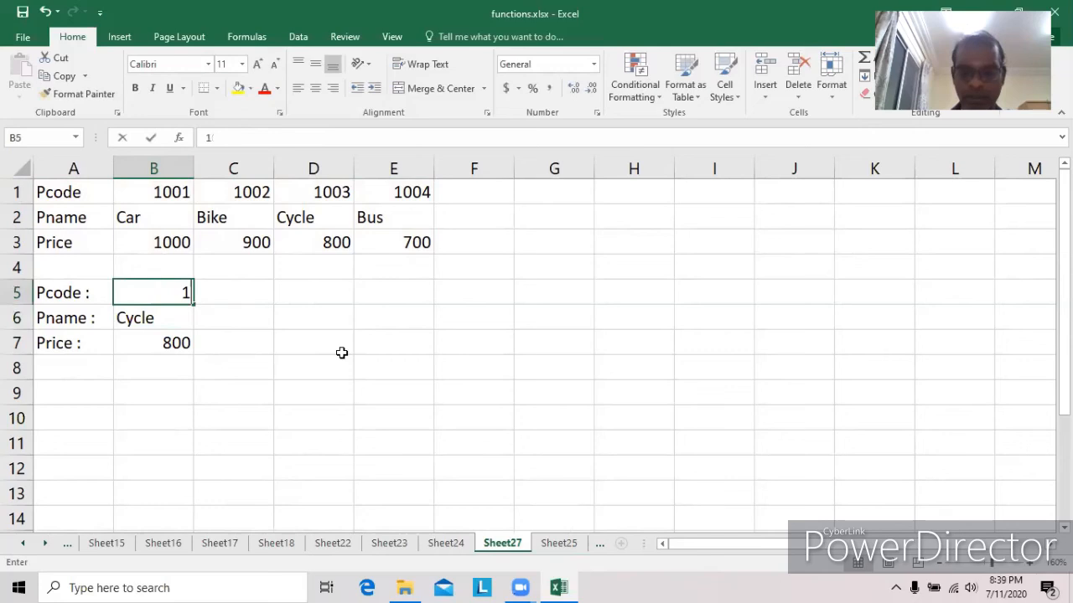
type("004")
key("Return")
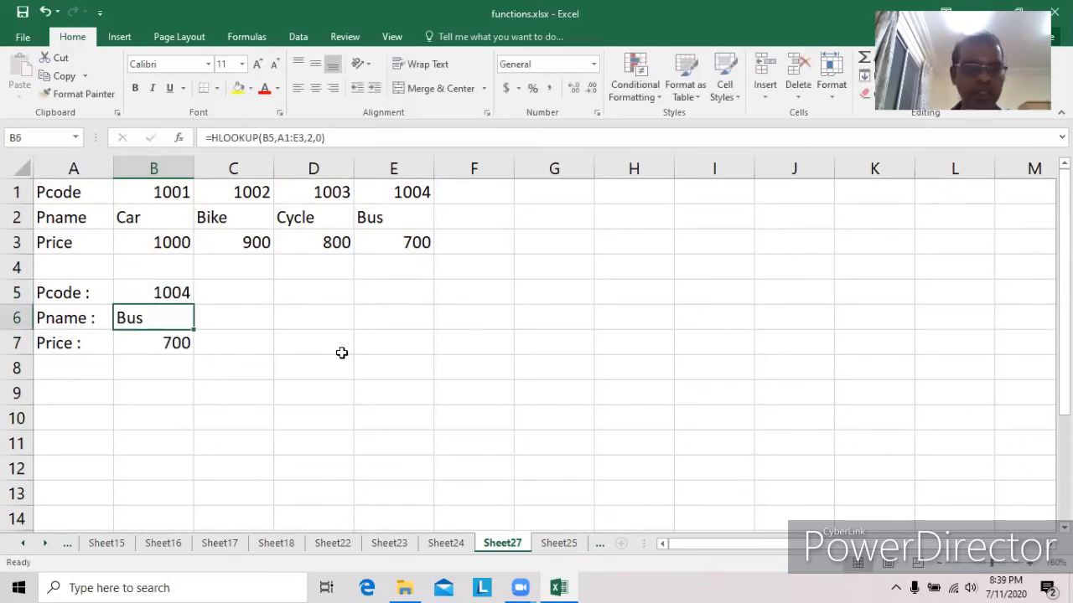
Unsort the product codes in the table's first row by entering 1003 in cell C1 and 1002 in cell D1
left_click(222, 192)
type("1003")
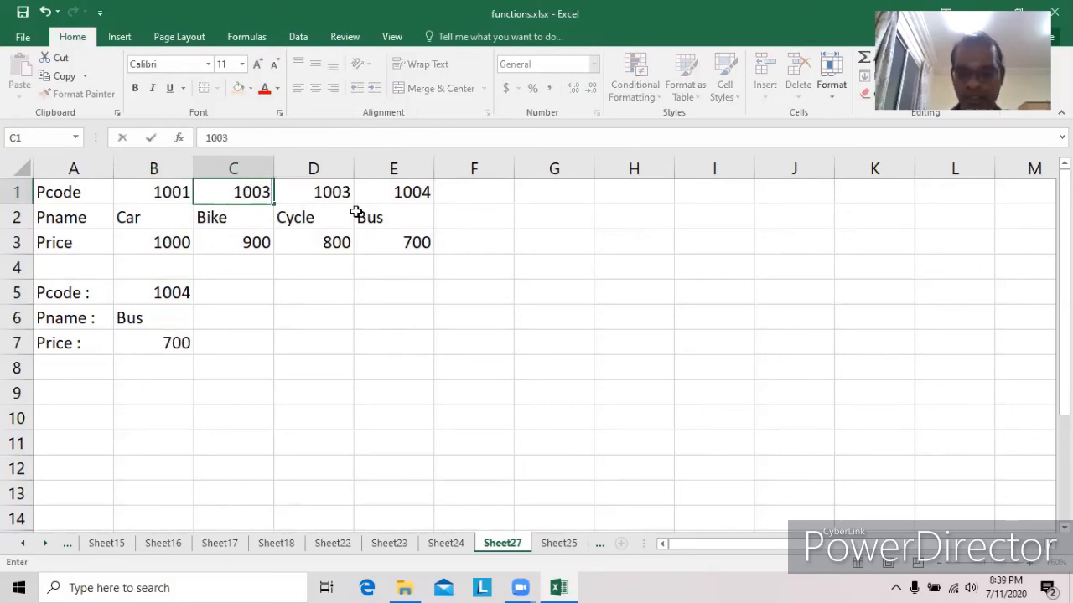
key("Tab")
type("1002")
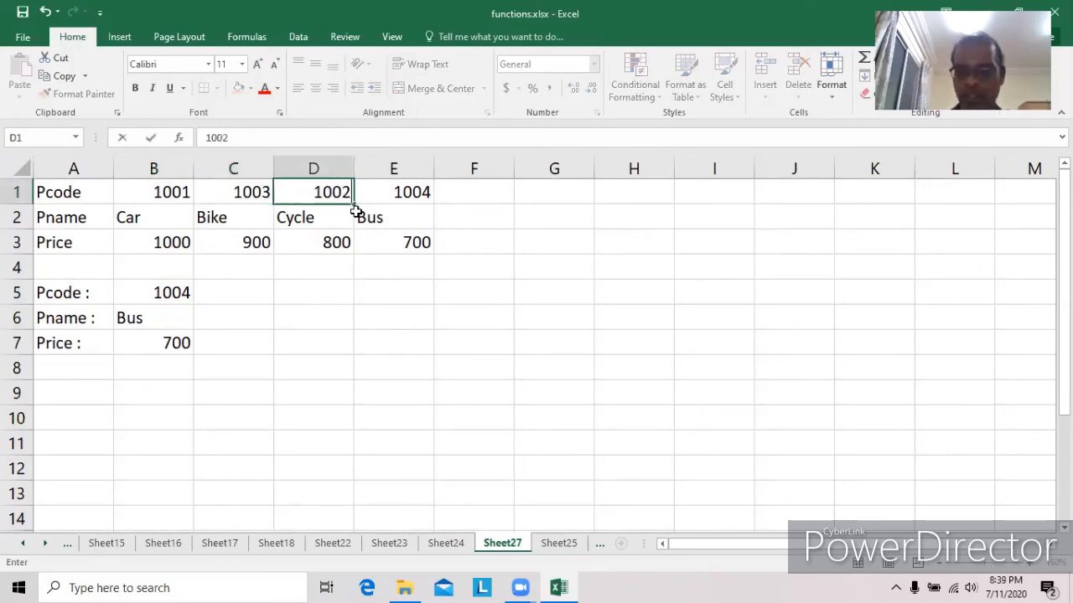
key("Return")
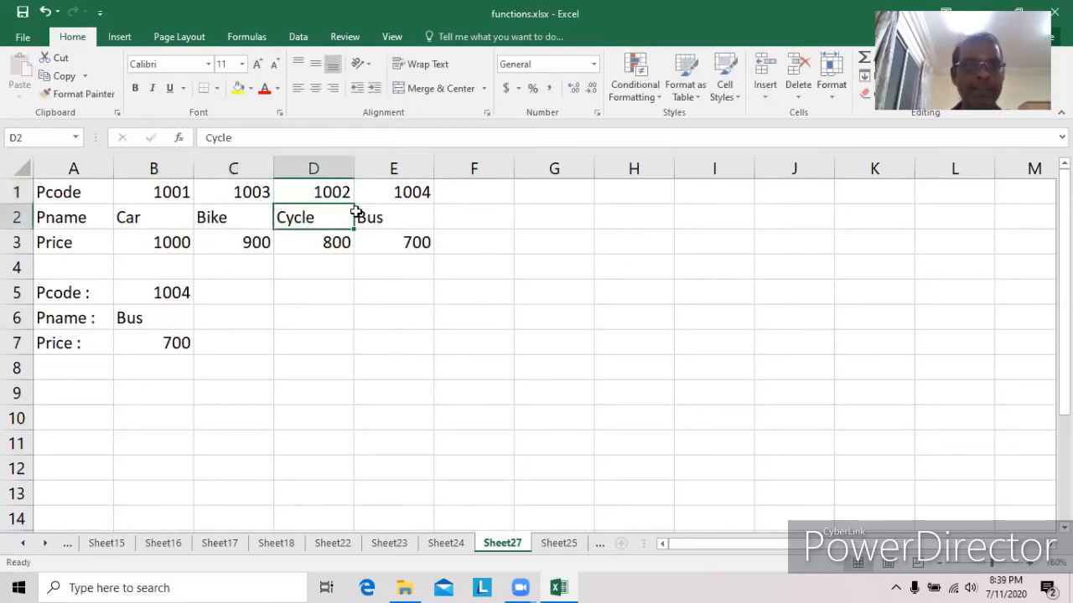
Test the HLOOKUP formulas on the unsorted table by entering product codes 1001, 1002, 1003 and 1004 in turn in cell B5
left_click(187, 290)
type("1001")
key("Return")
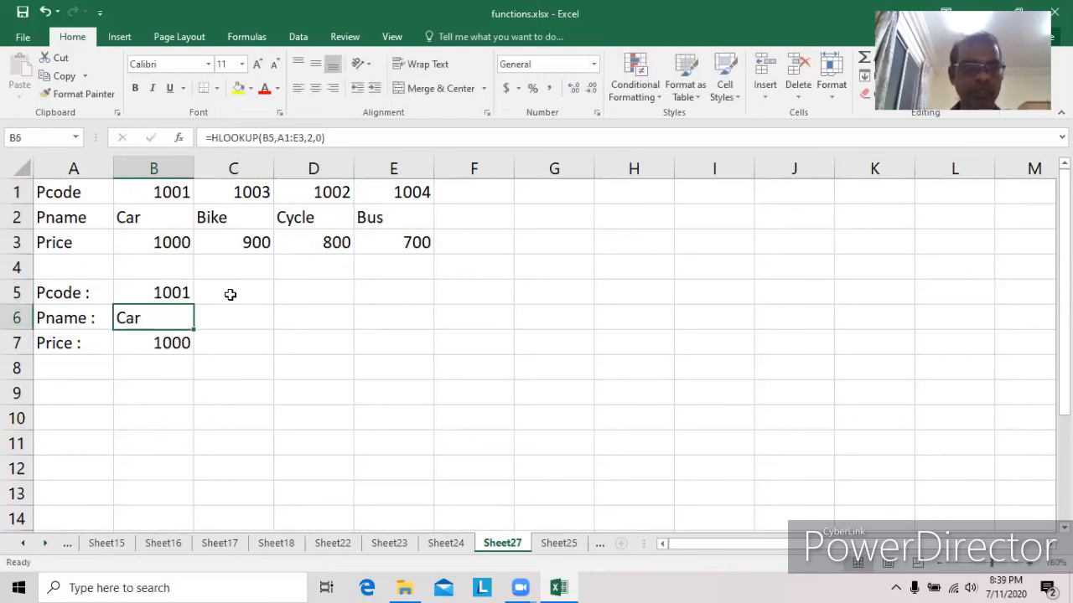
key("Up")
type("1002")
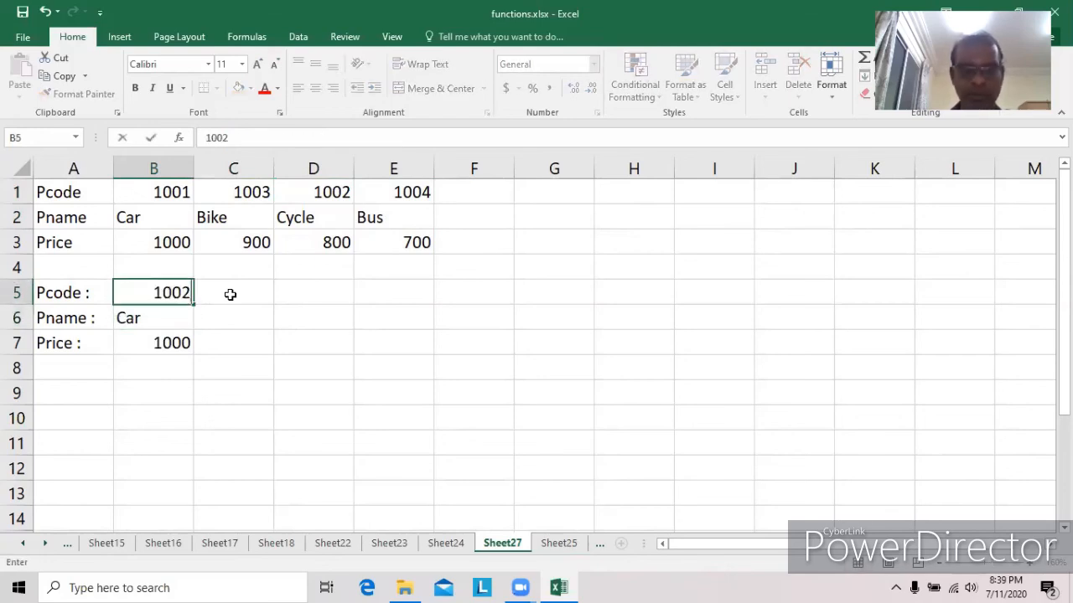
key("Return")
key("Up")
type("1003")
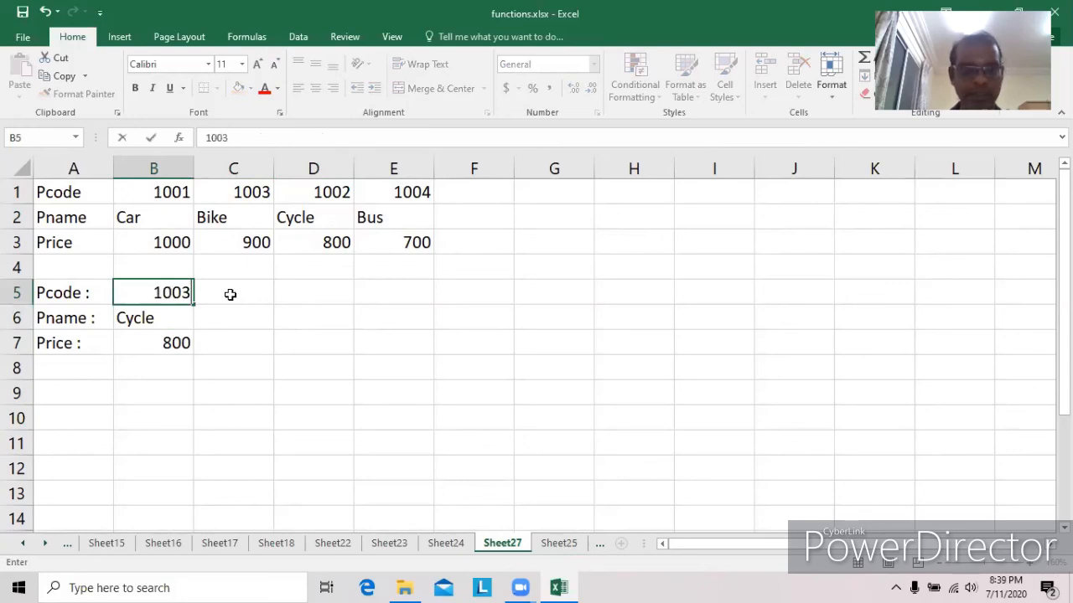
key("Return")
key("Up")
type("1004")
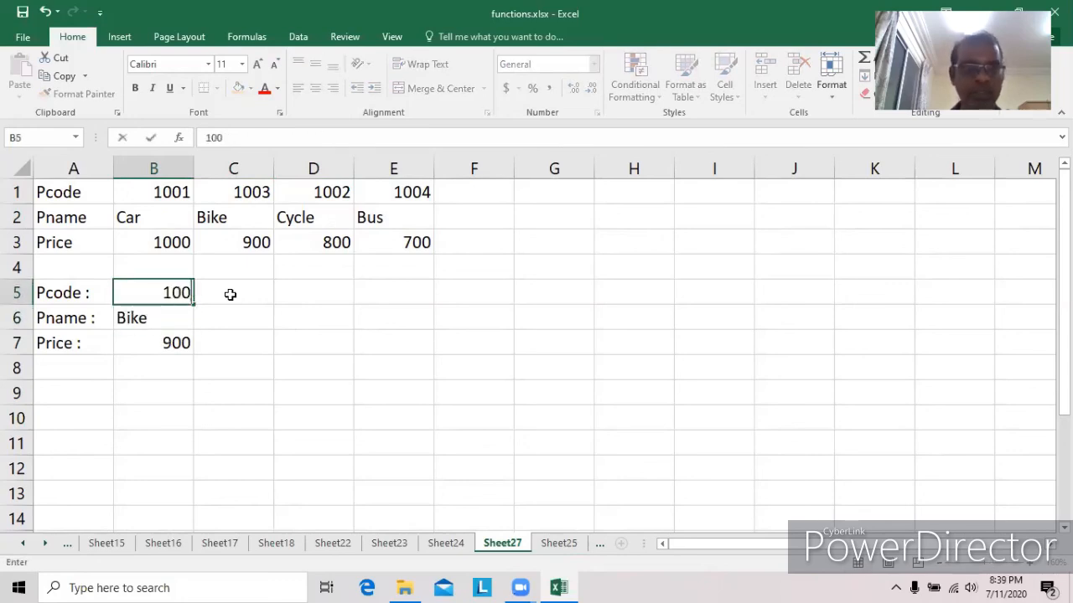
key("Return")
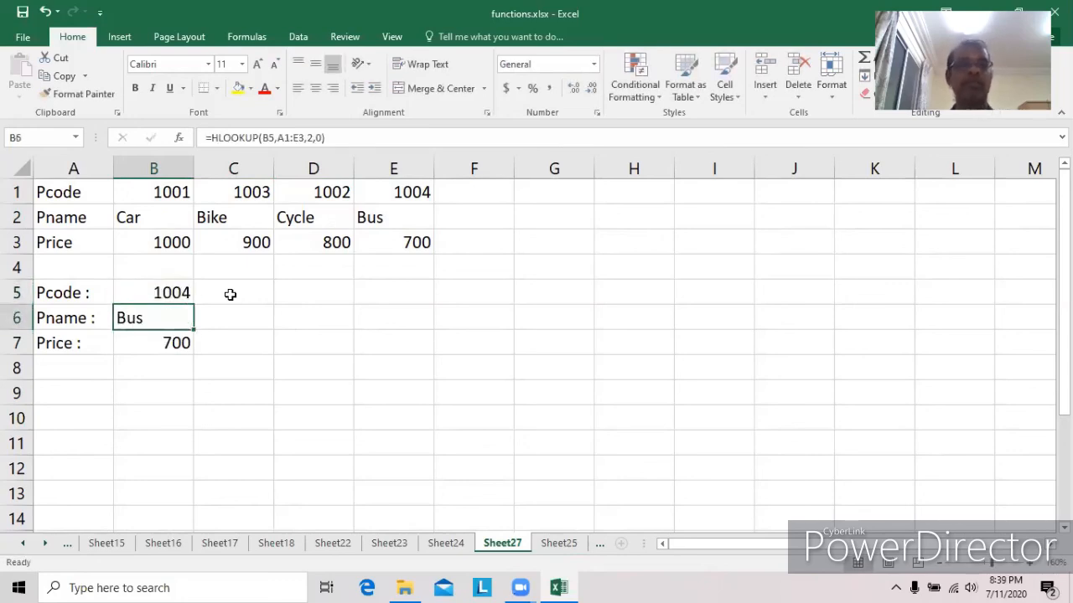